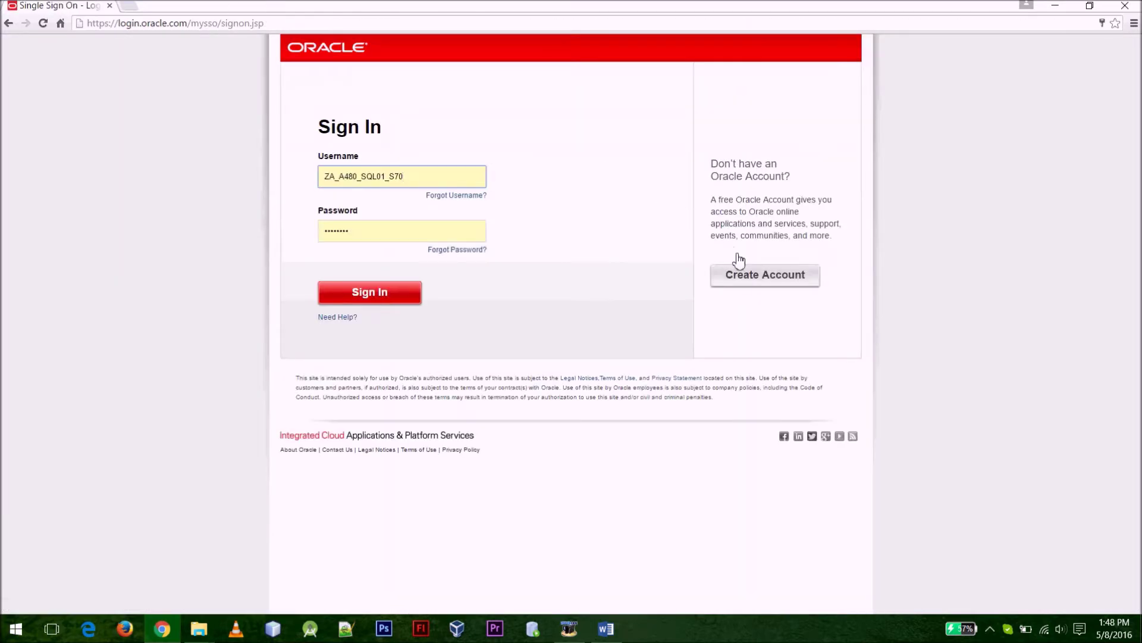
# Replace the username with the account's Gmail address and start entering the password
pyautogui.moveTo(429, 179); pyautogui.dragTo(319, 177)
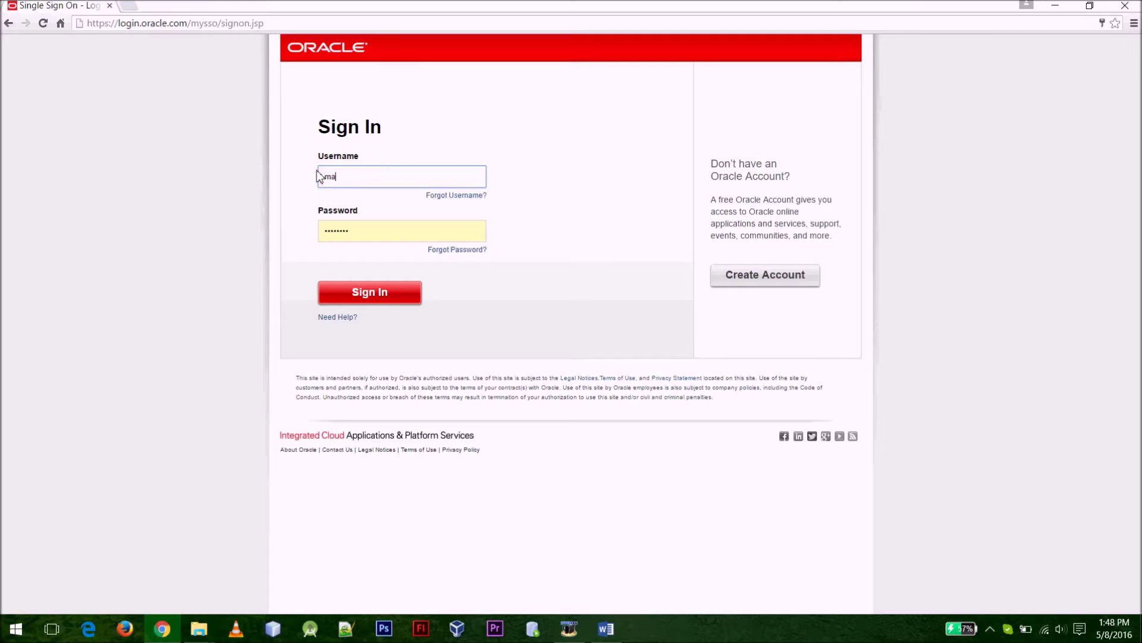
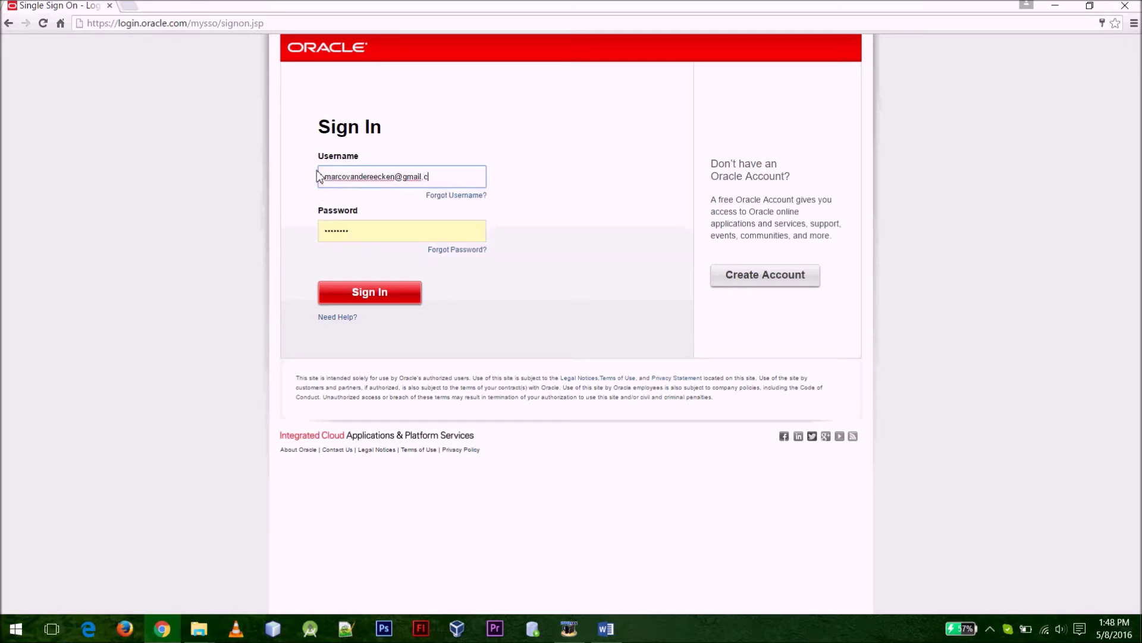
pyautogui.press('Tab')
pyautogui.write('•')
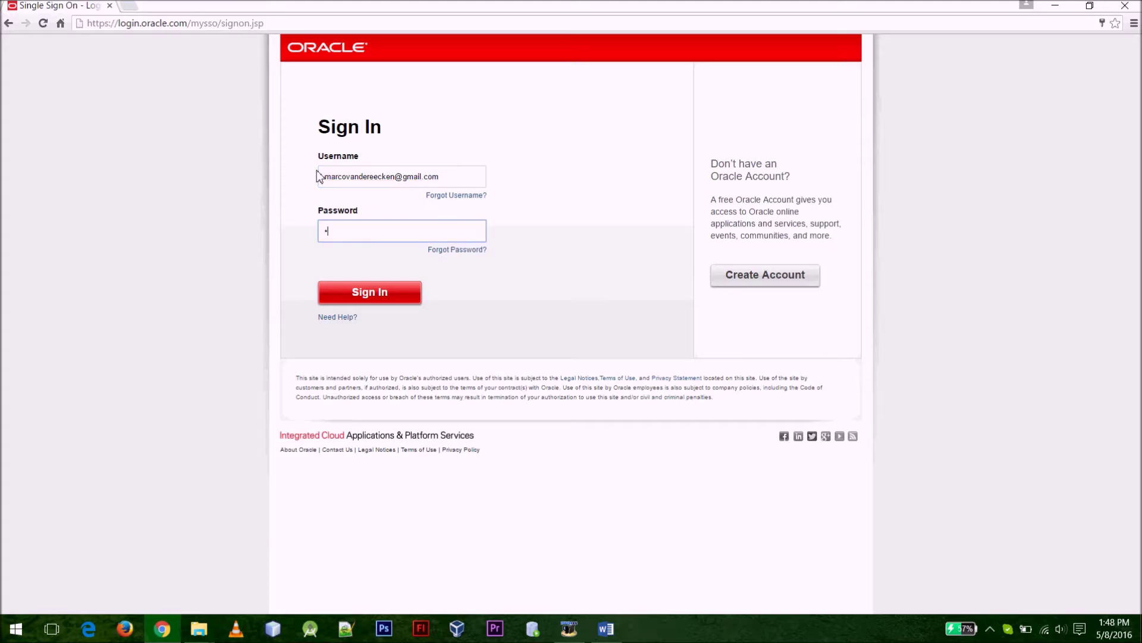
# Sign in, accept the OTN license, and download the Windows x64 Standard Edition Two files
pyautogui.click(324, 297)
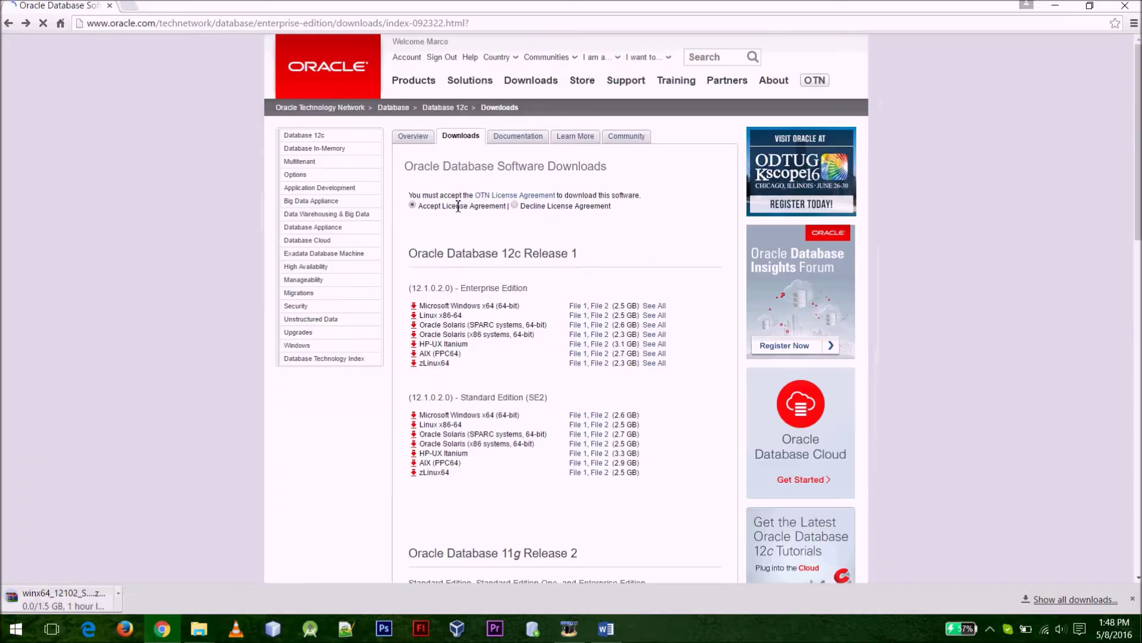
pyautogui.click(412, 205)
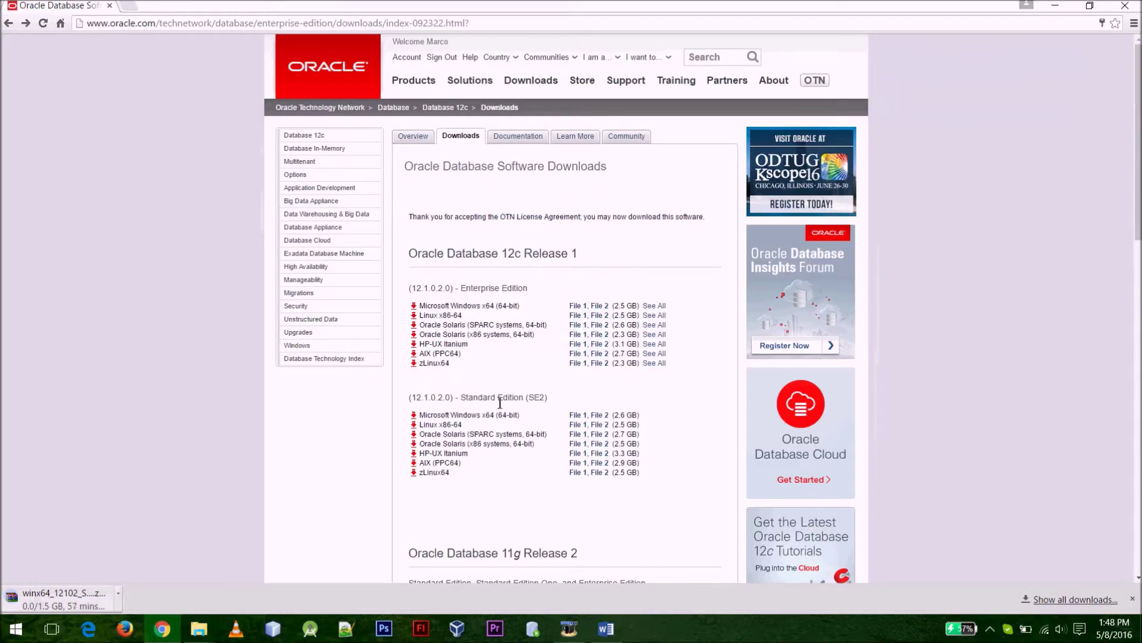
pyautogui.click(597, 415)
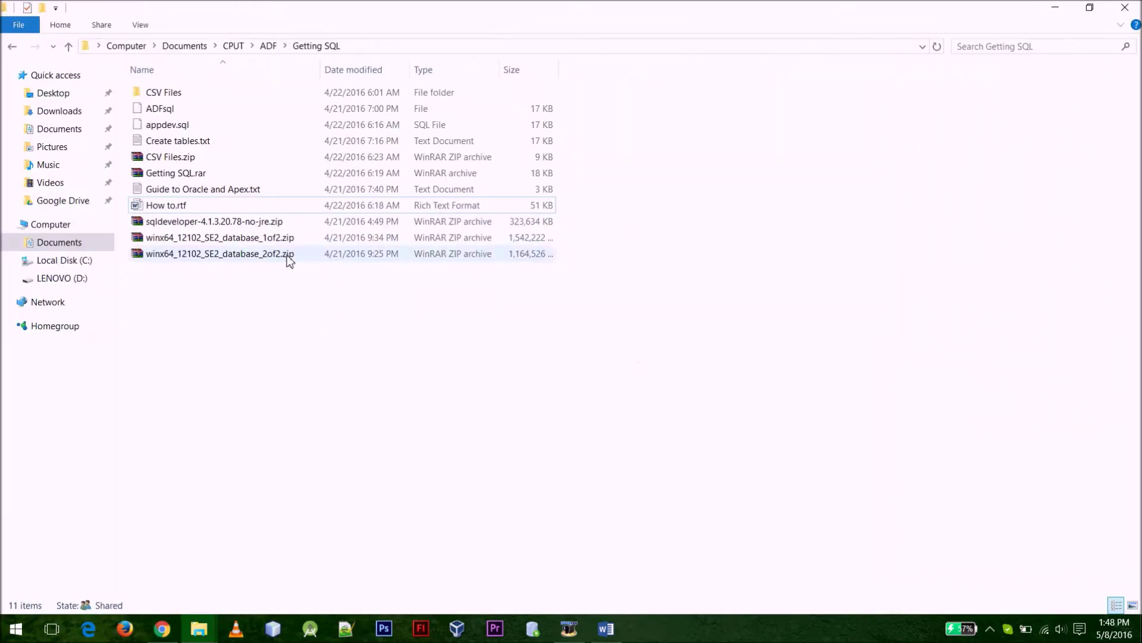
# Extract both winx64 database zips here and run setup.exe from the extracted database folder
pyautogui.click(289, 239)
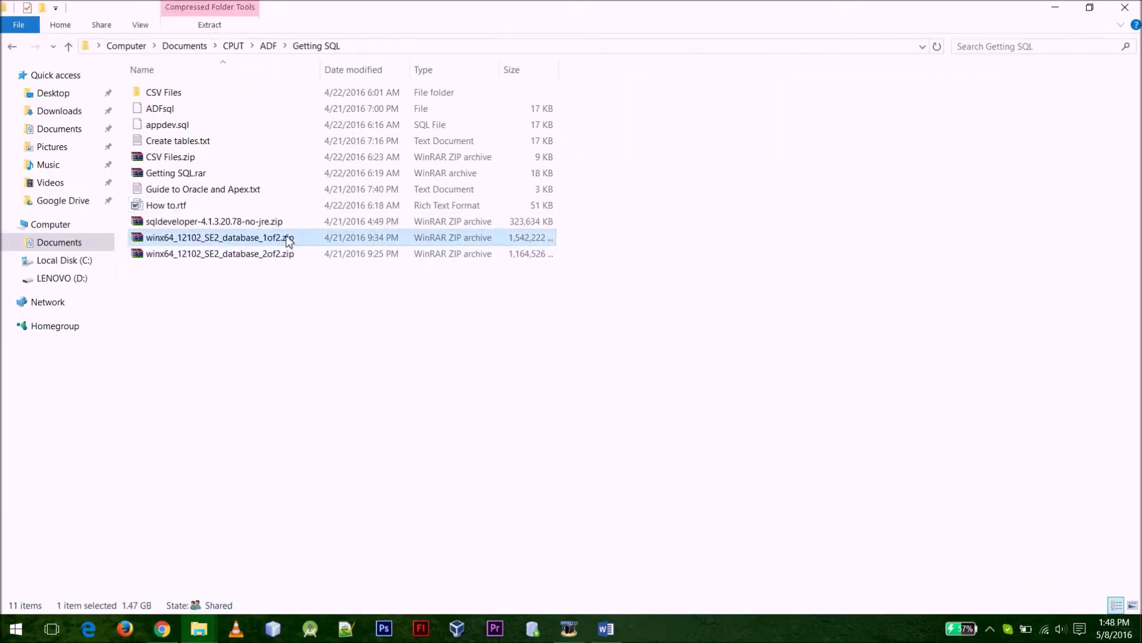
pyautogui.keyDown('shift'); pyautogui.click(284, 254); pyautogui.keyUp('shift')
pyautogui.rightClick(284, 257)
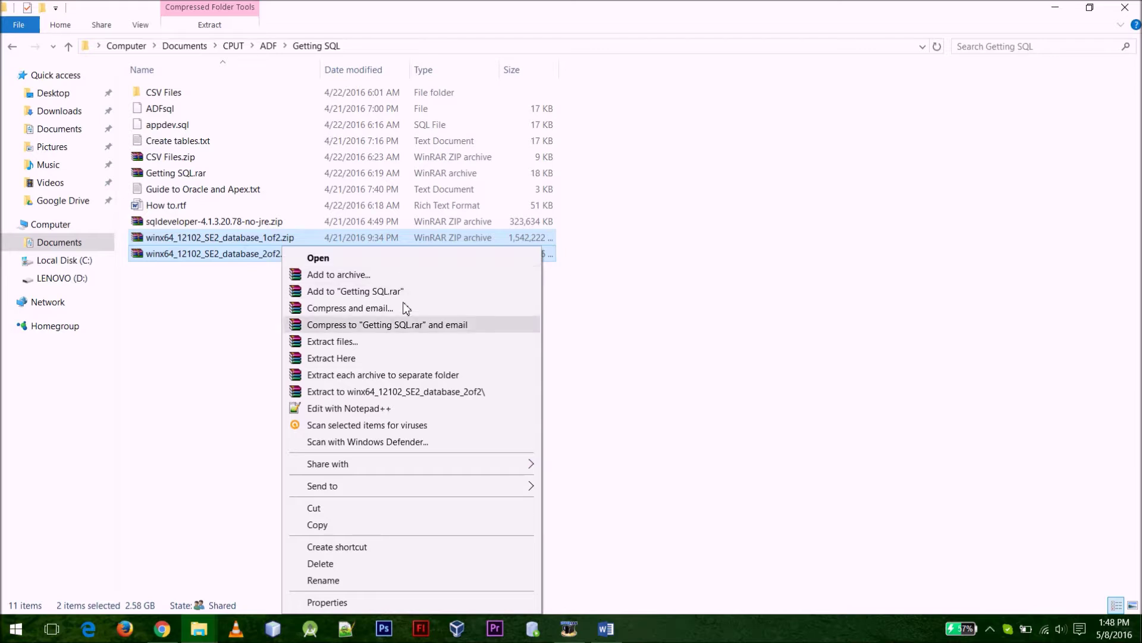
pyautogui.click(389, 357)
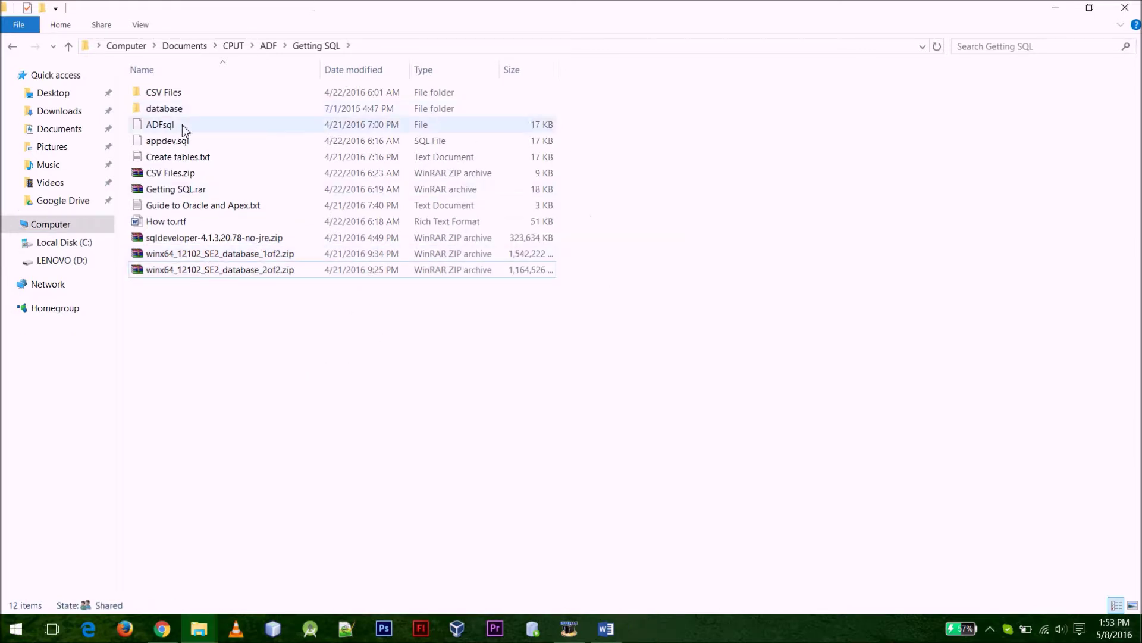
pyautogui.doubleClick(199, 106)
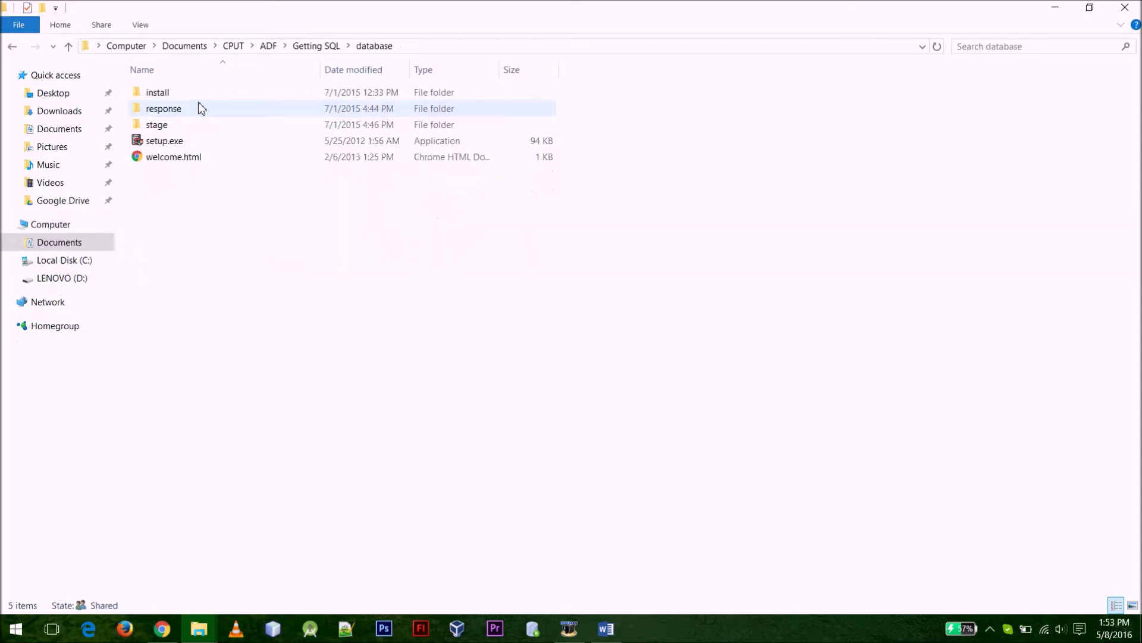
pyautogui.doubleClick(201, 142)
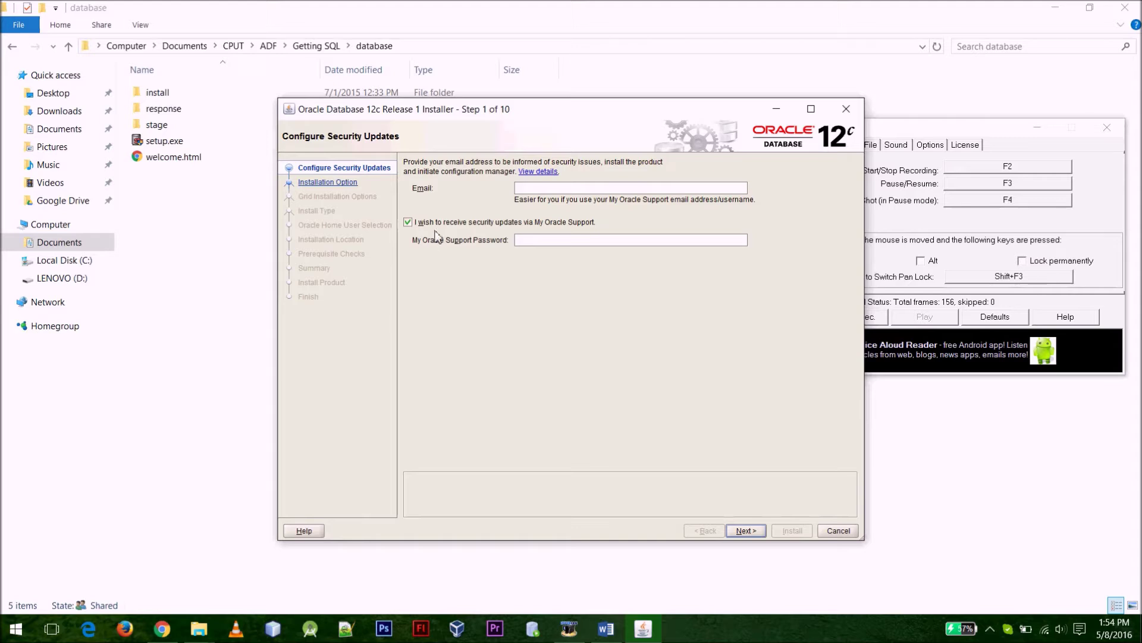
# Decline security updates via My Oracle Support and choose a software-only installation
pyautogui.click(445, 227)
pyautogui.click(745, 530)
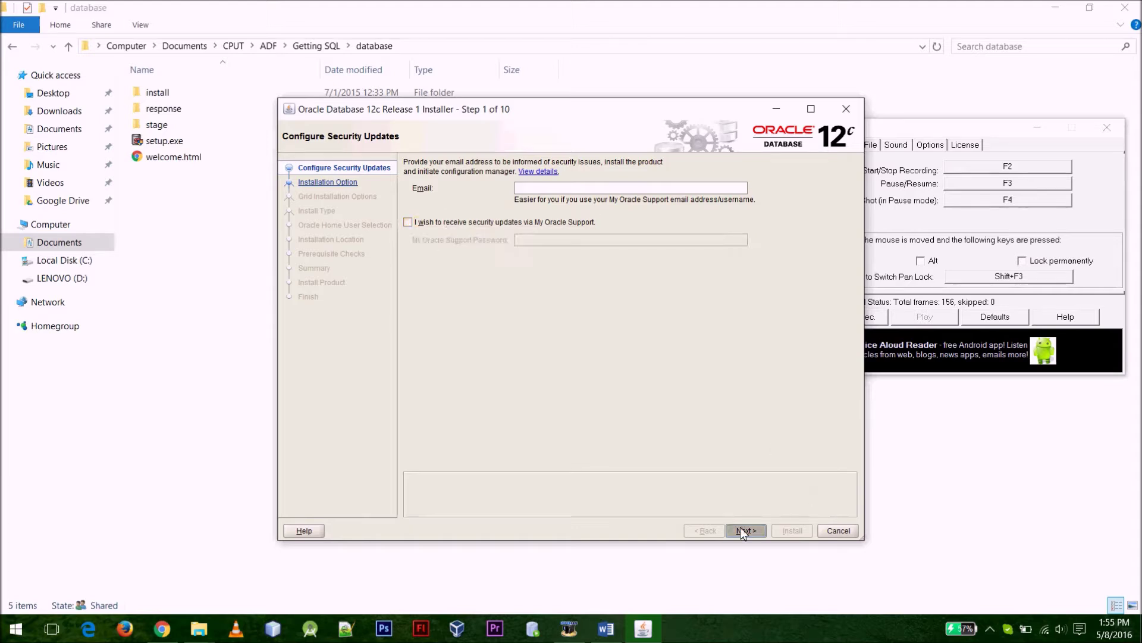
pyautogui.click(658, 374)
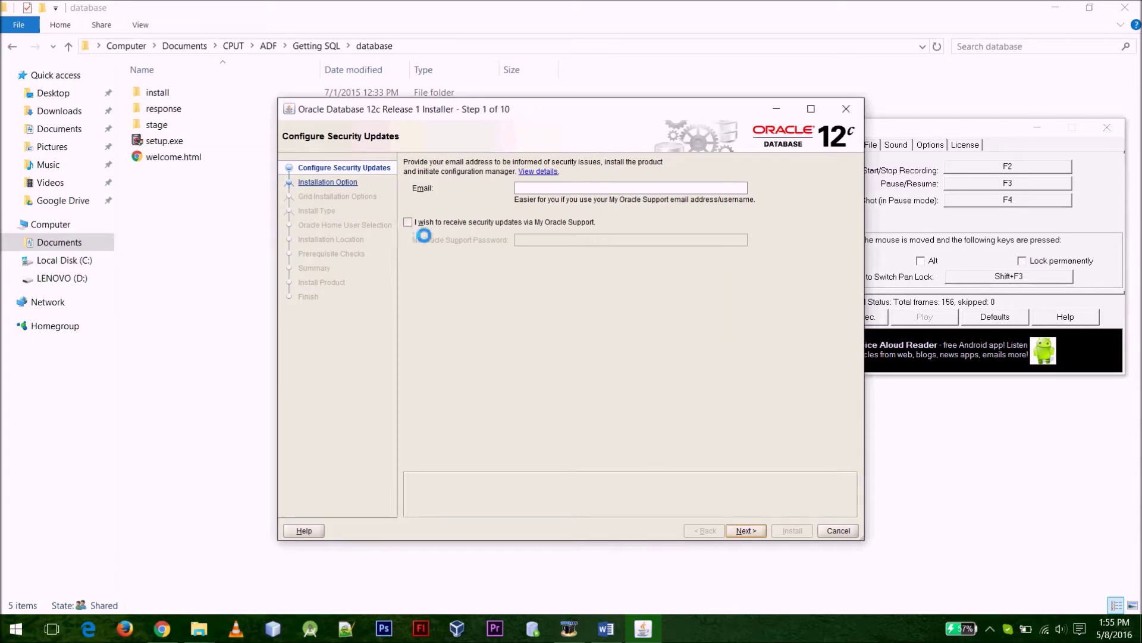
pyautogui.click(747, 529)
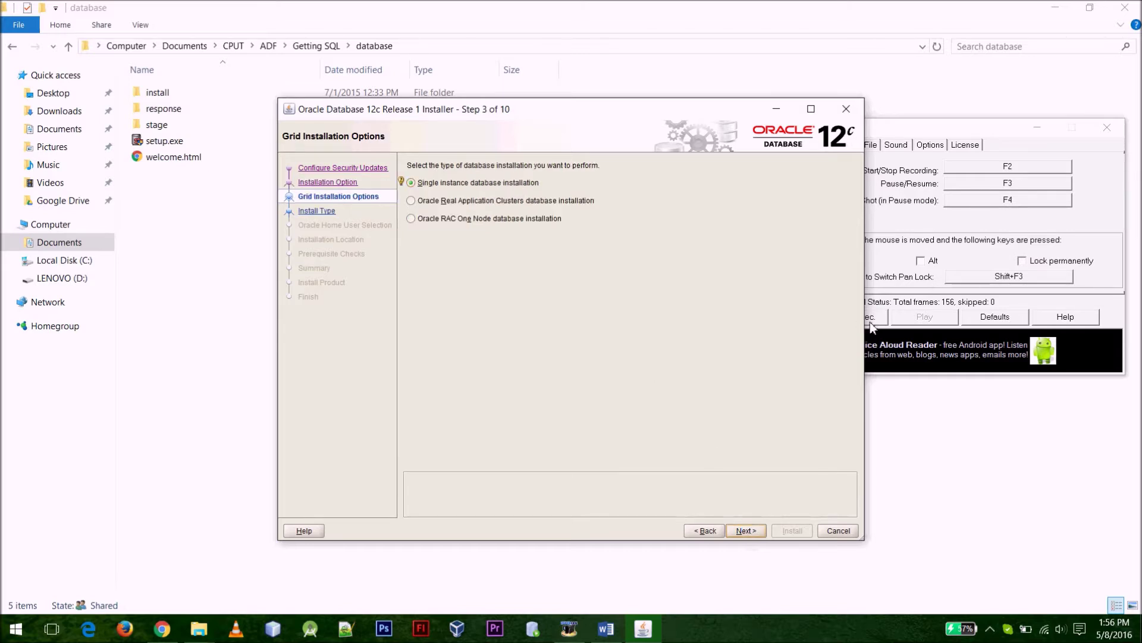
# Choose a single instance installation in English with Standard Edition Two
pyautogui.click(458, 183)
pyautogui.click(745, 531)
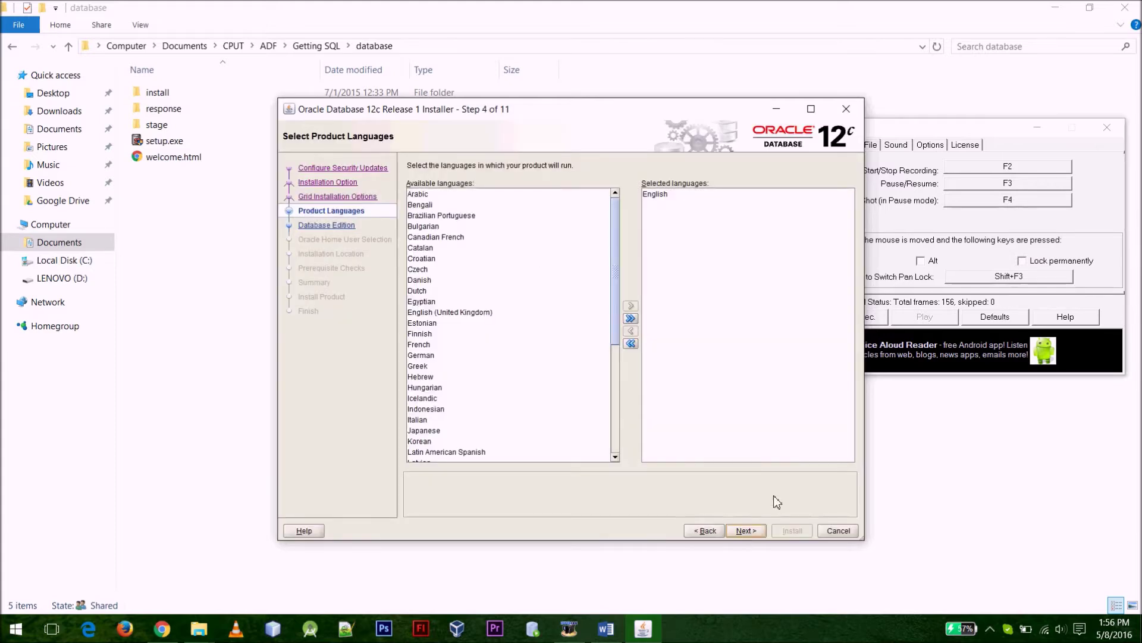
pyautogui.click(747, 531)
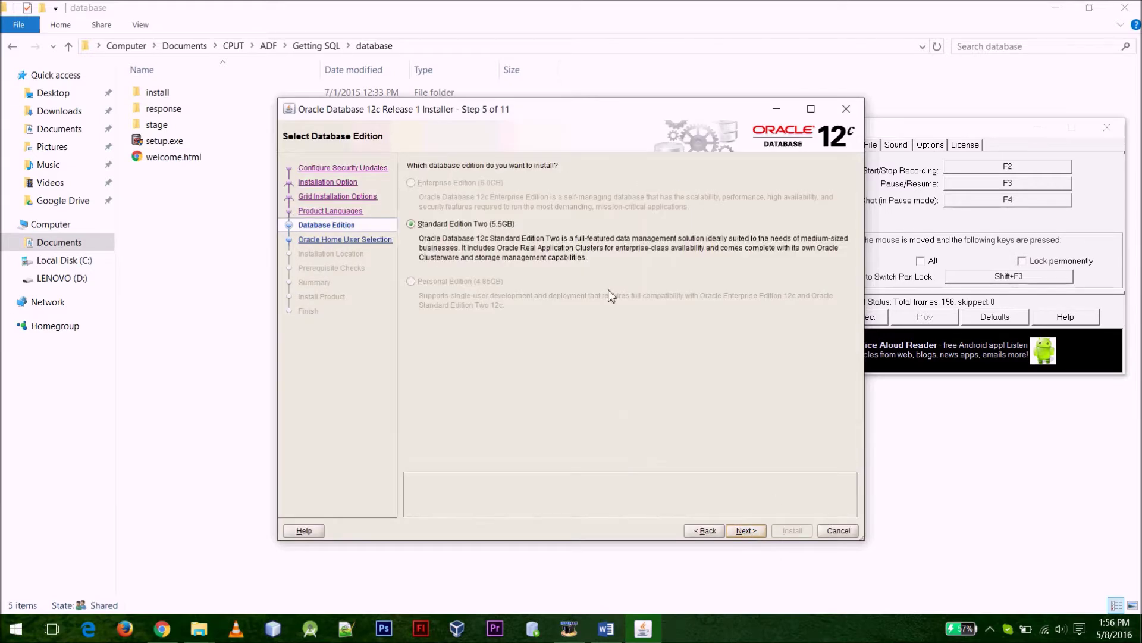
pyautogui.click(488, 224)
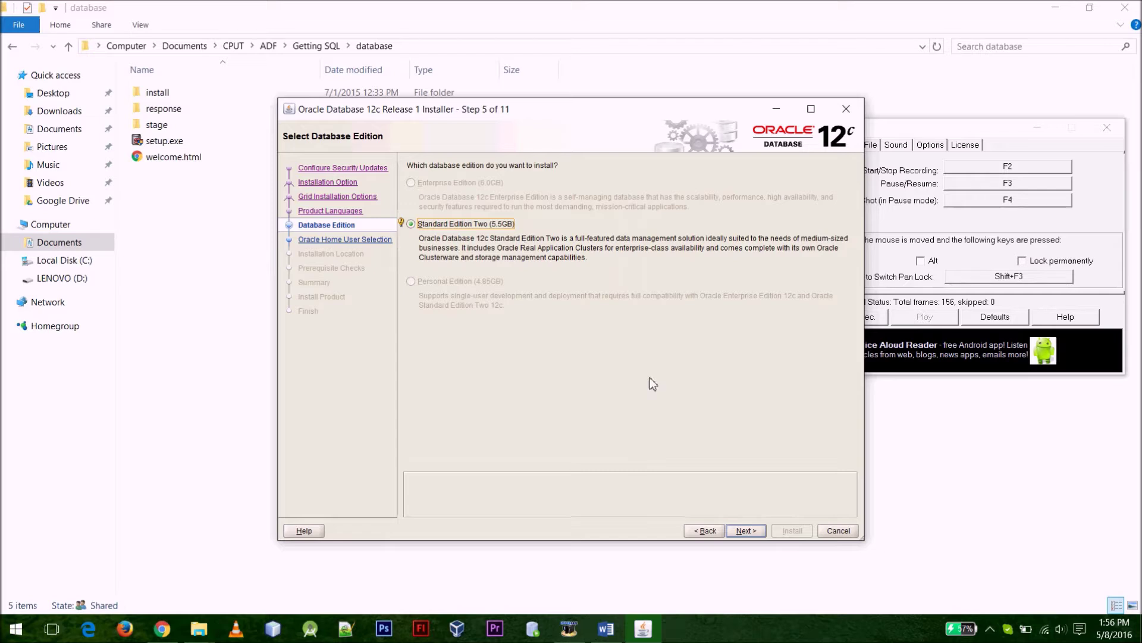
pyautogui.click(748, 531)
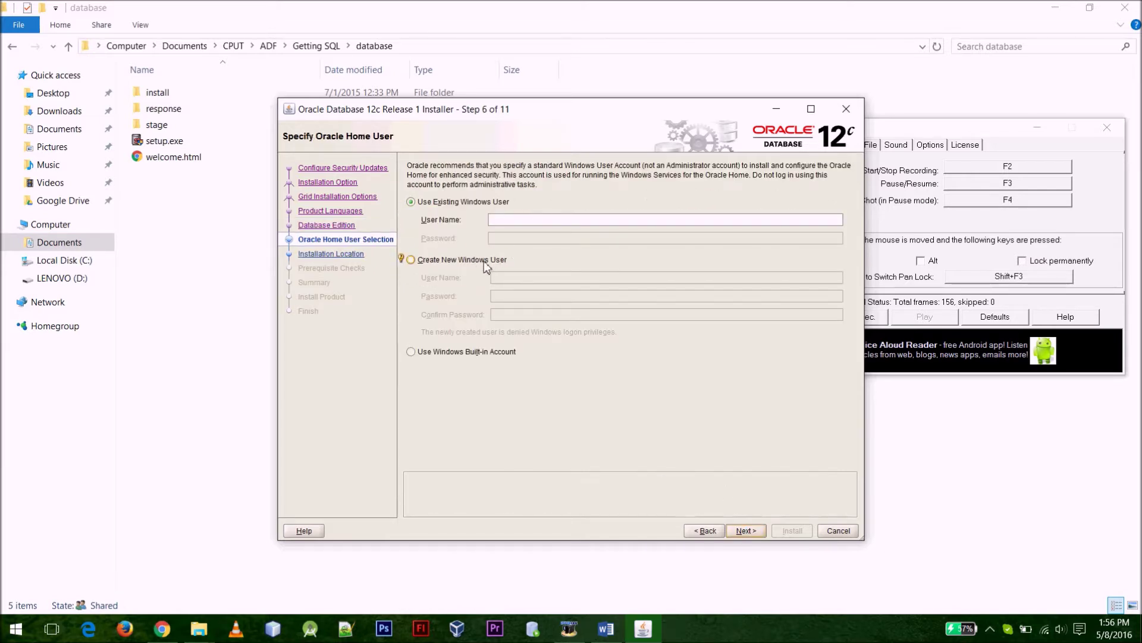
# Create a new Windows user as the Oracle Home user and set its password
pyautogui.click(484, 260)
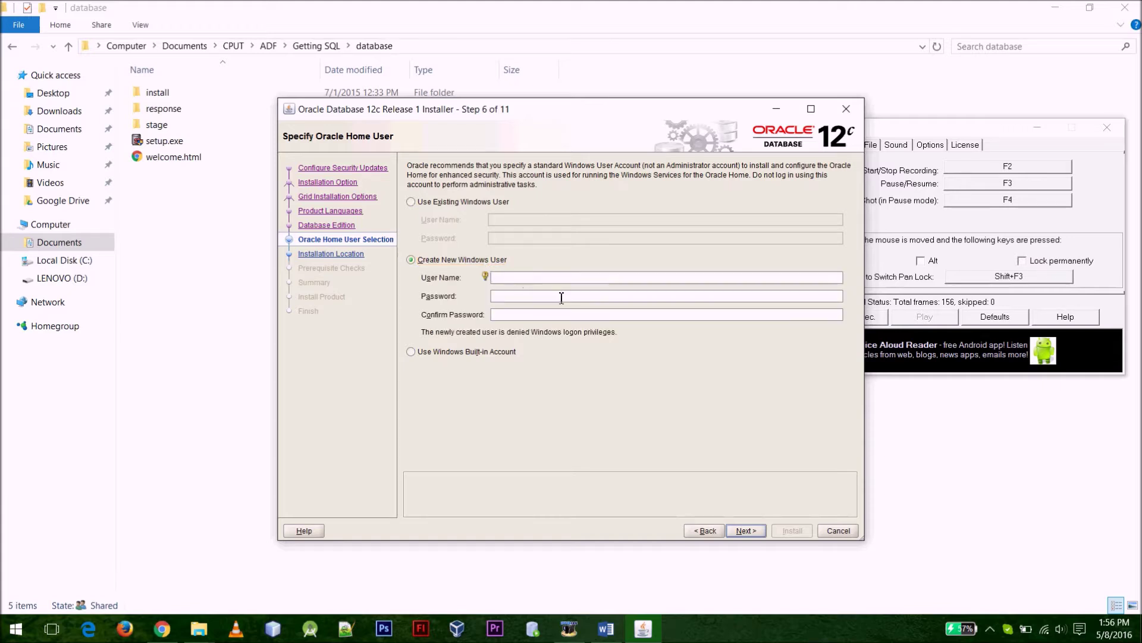
pyautogui.write('Oracle')
pyautogui.moveTo(487, 296)
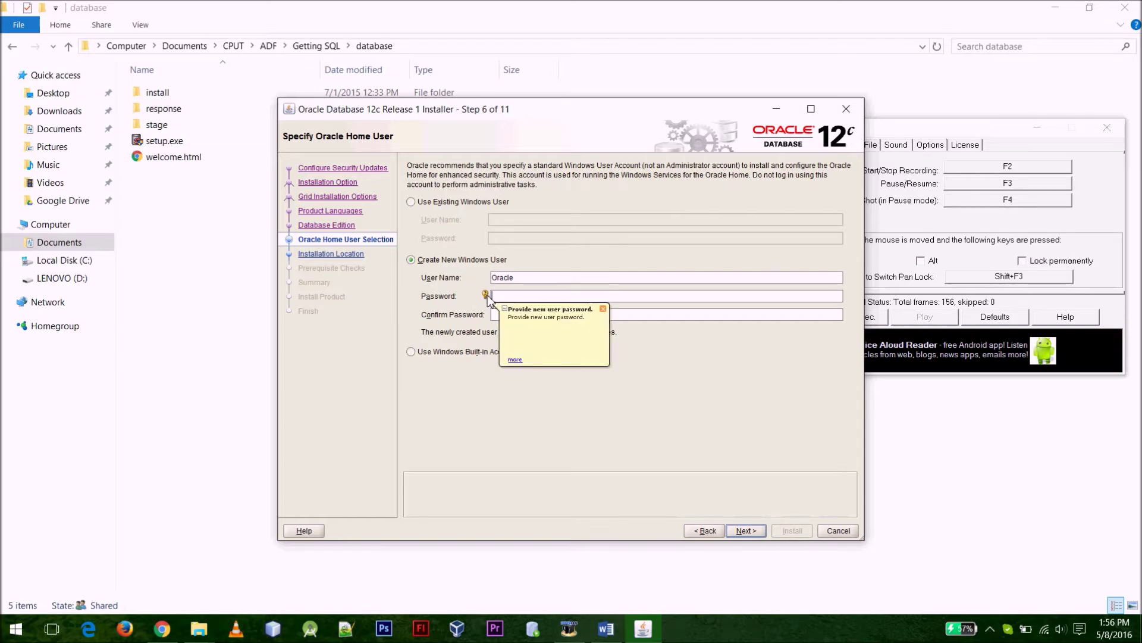
pyautogui.click(566, 300)
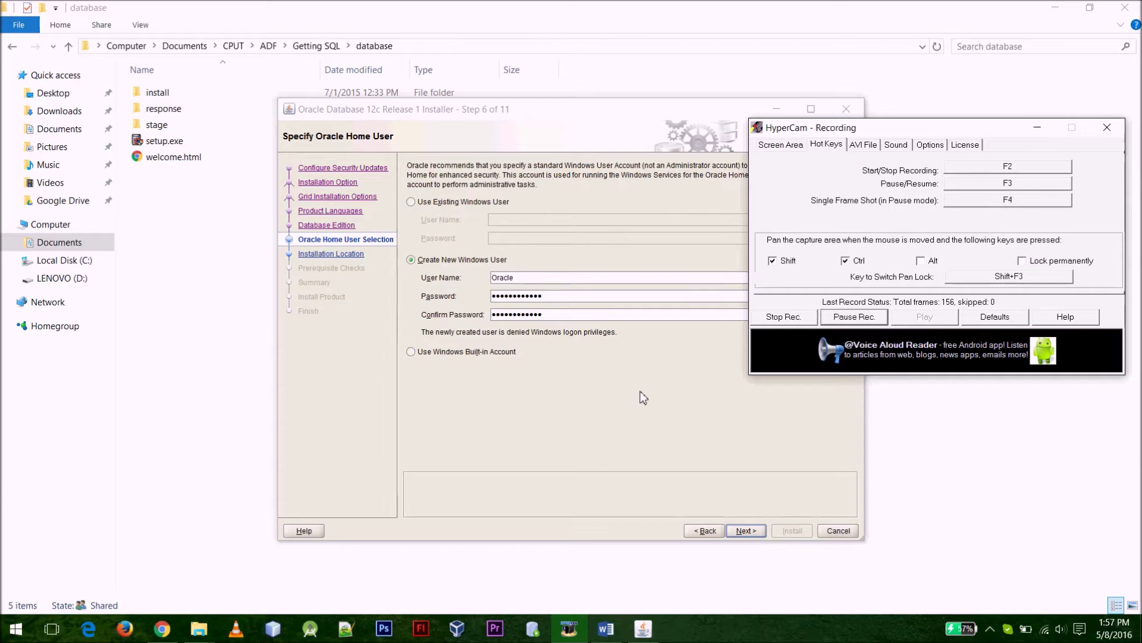
pyautogui.click(640, 391)
pyautogui.click(568, 313)
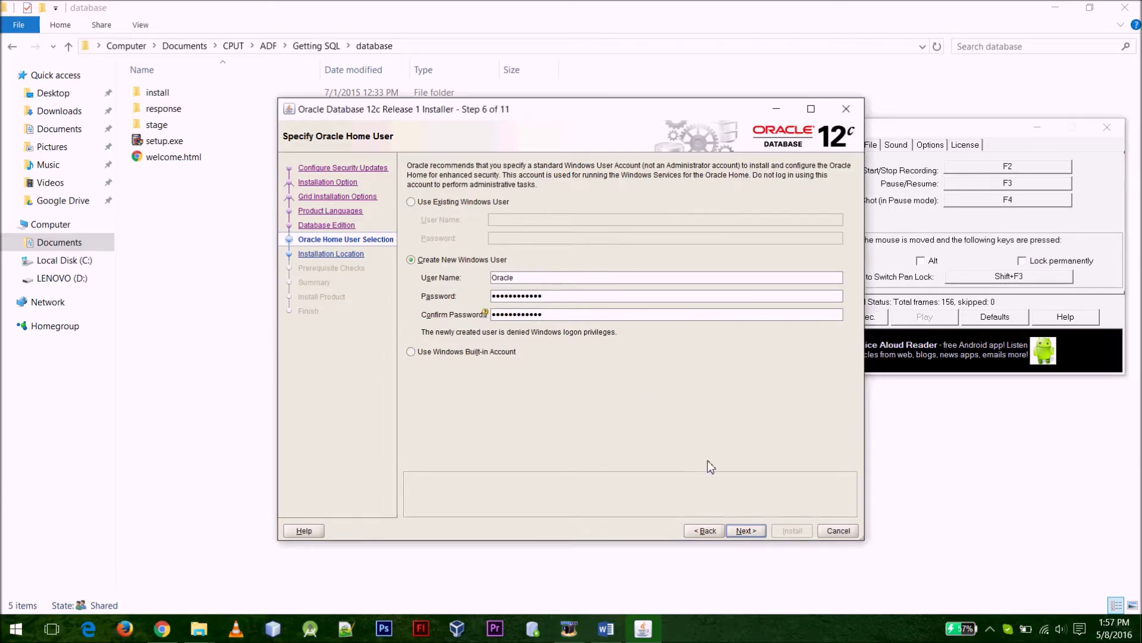
pyautogui.click(745, 530)
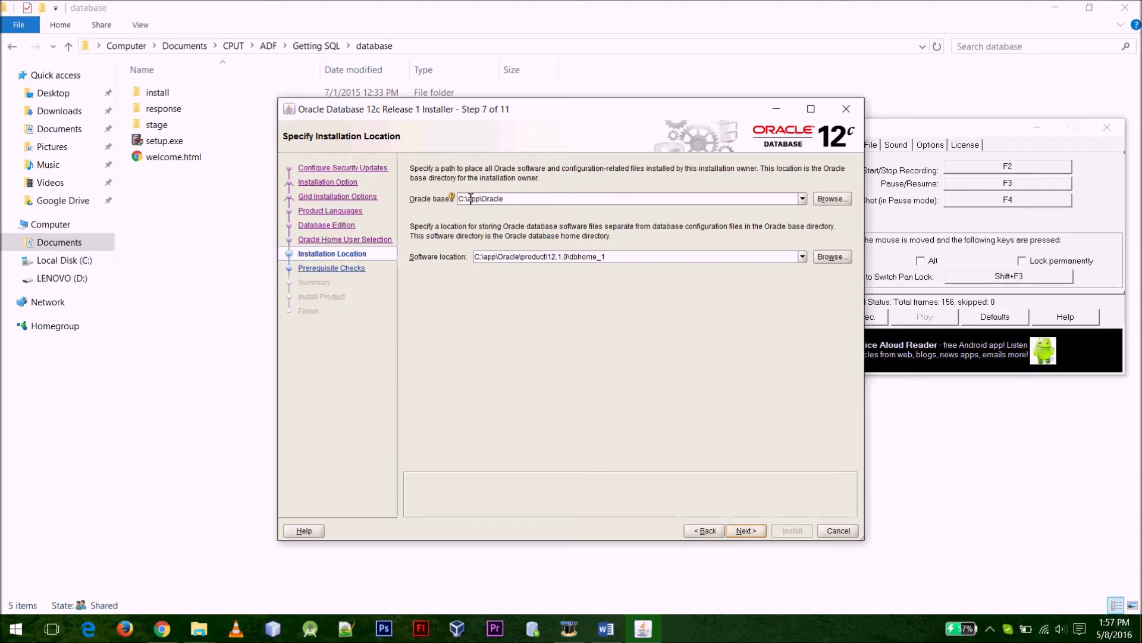
# Remove app\ from the Oracle base path, leaving C:\Oracle, and continue
pyautogui.moveTo(468, 199); pyautogui.dragTo(483, 200)
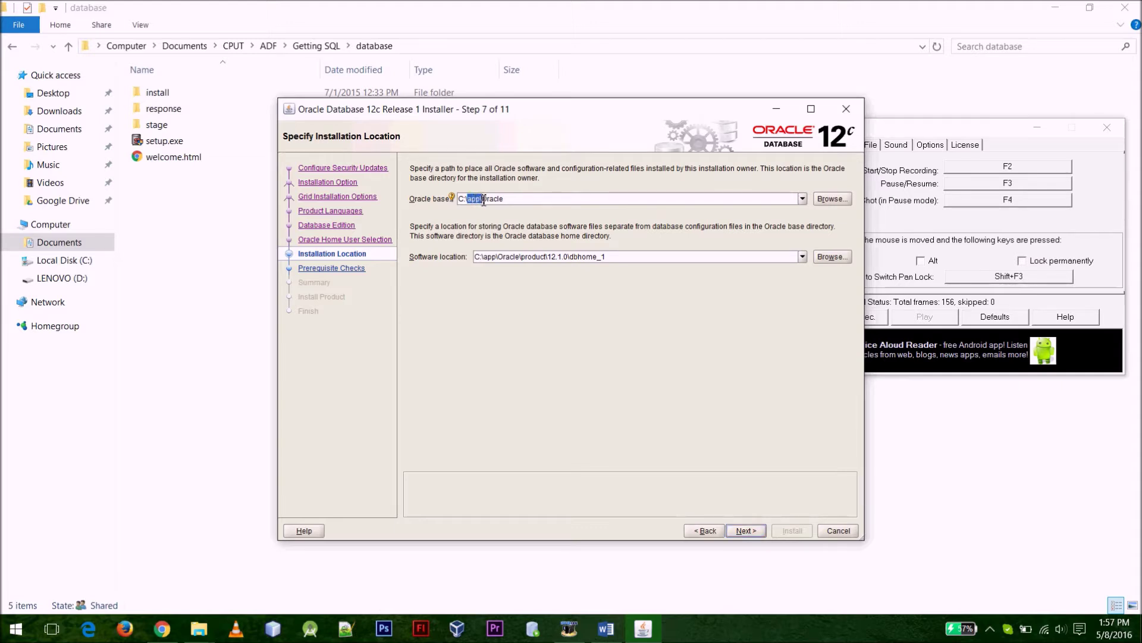
pyautogui.press('BackSpace')
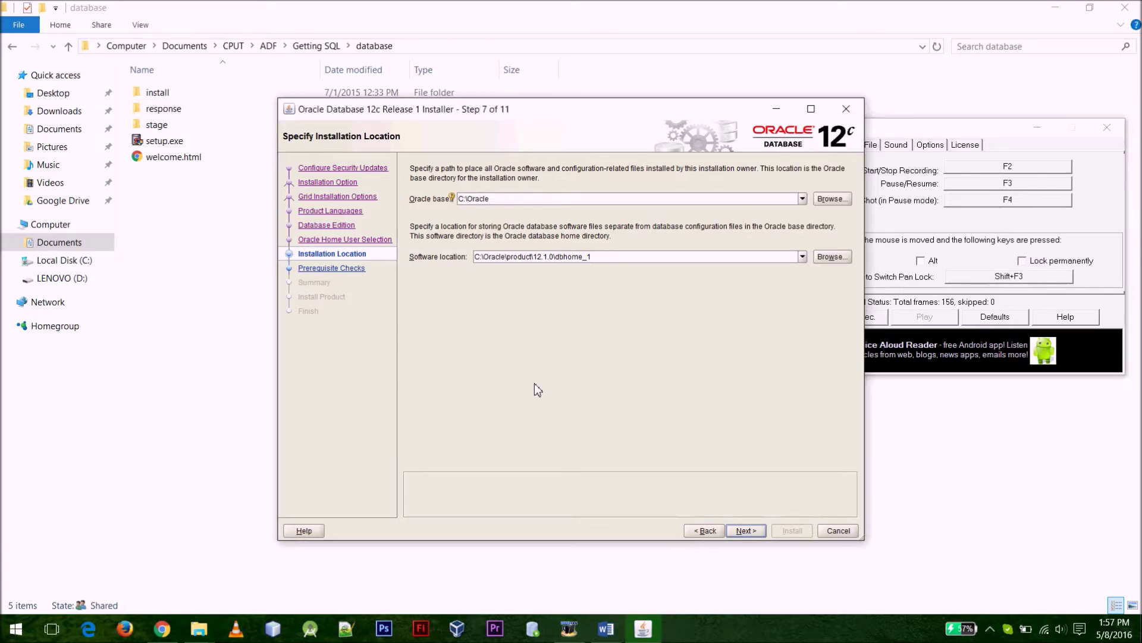
pyautogui.click(746, 531)
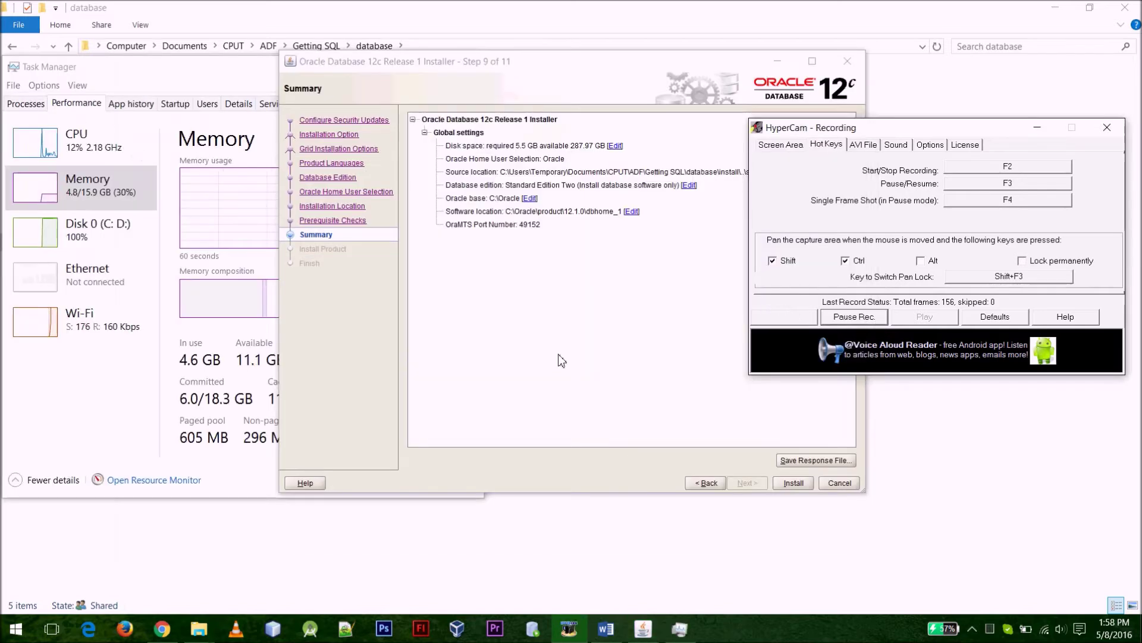
# Install the software, allow Java through the Windows Firewall, and close the finished installer
pyautogui.click(541, 316)
pyautogui.click(793, 483)
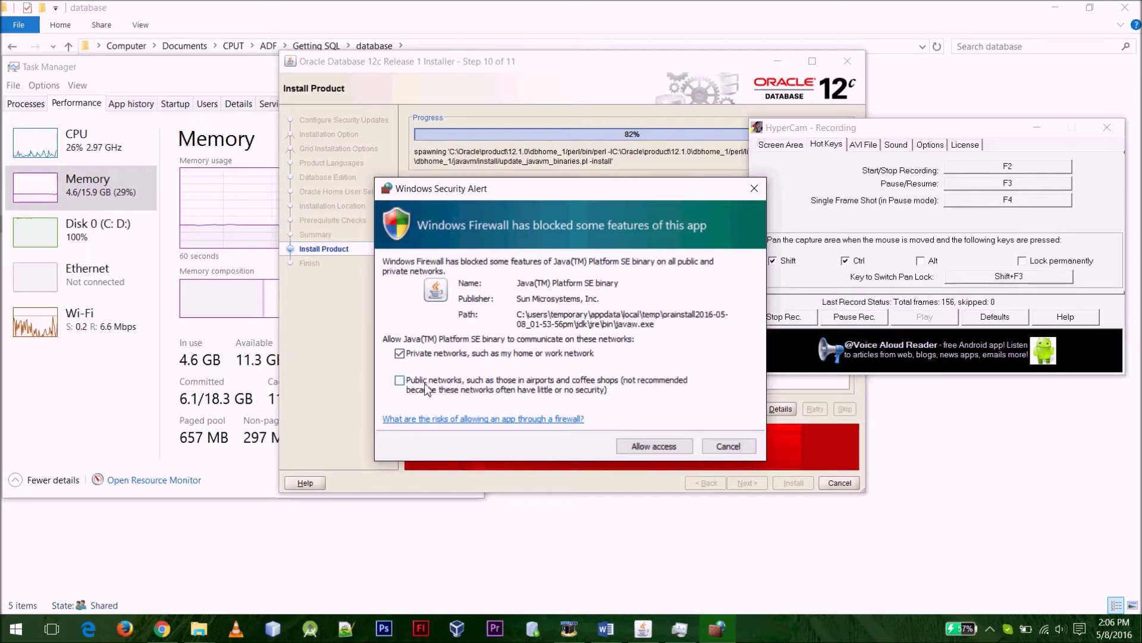
pyautogui.click(651, 447)
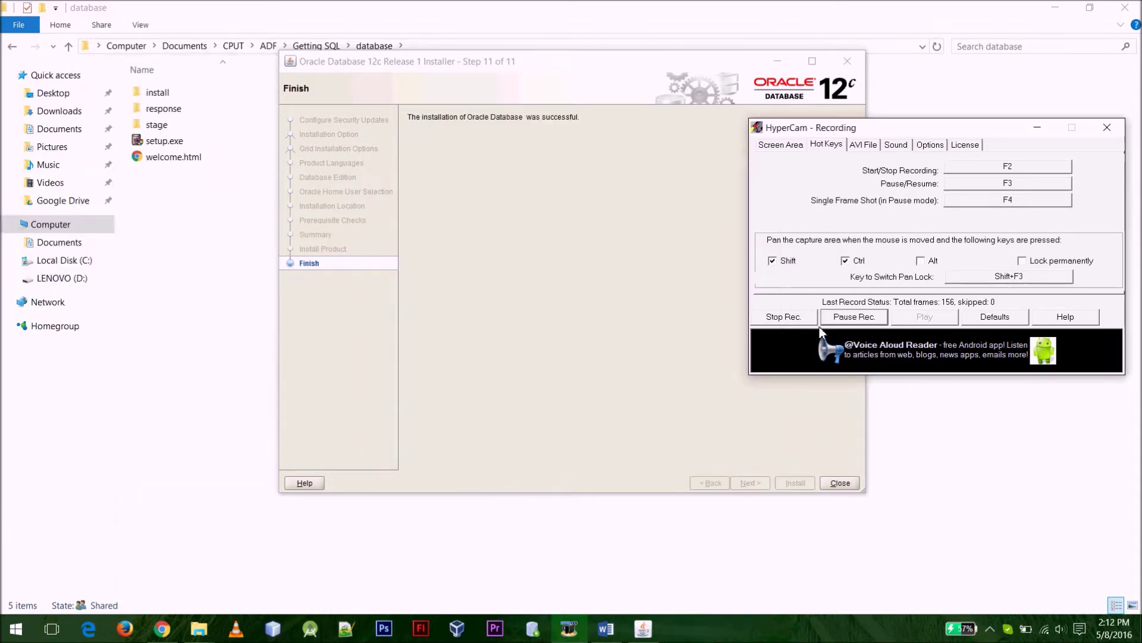
pyautogui.click(839, 483)
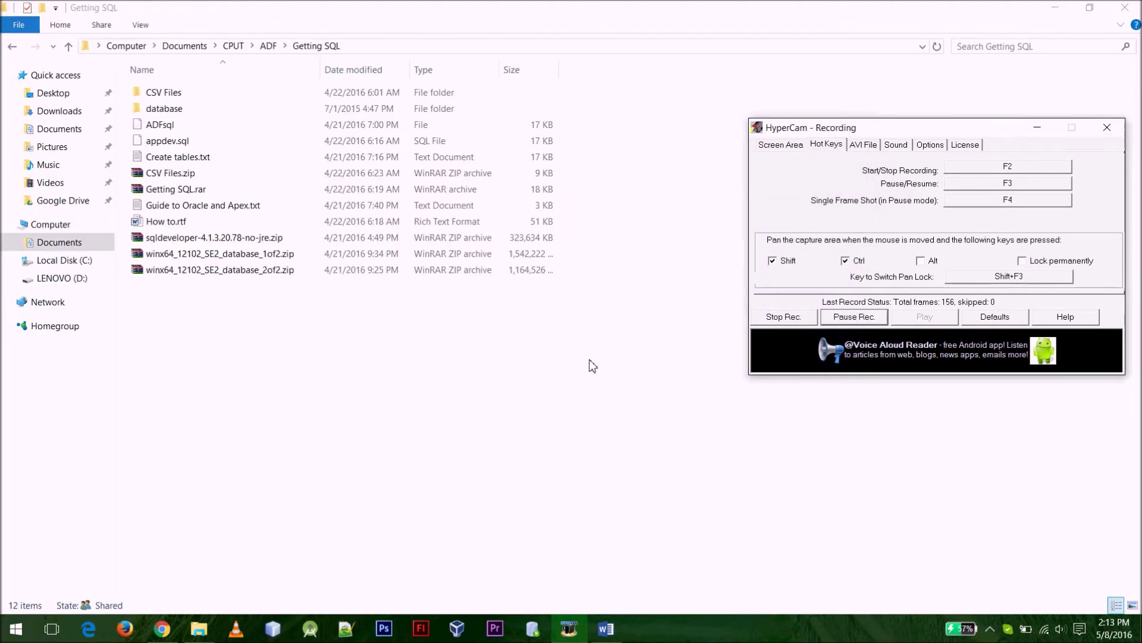
# Run Database Configuration Assistant as administrator from Oracle - OraDB12Home1 > Configuration and Migration Tools
pyautogui.press('super')
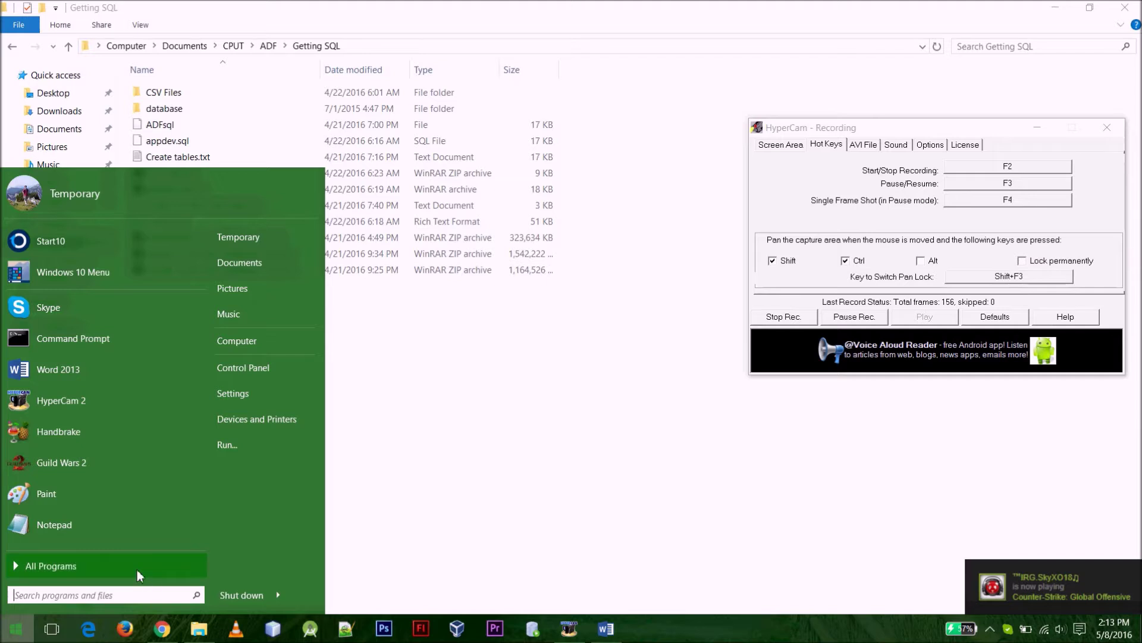
pyautogui.click(138, 575)
pyautogui.scroll(-10, 142, 494)
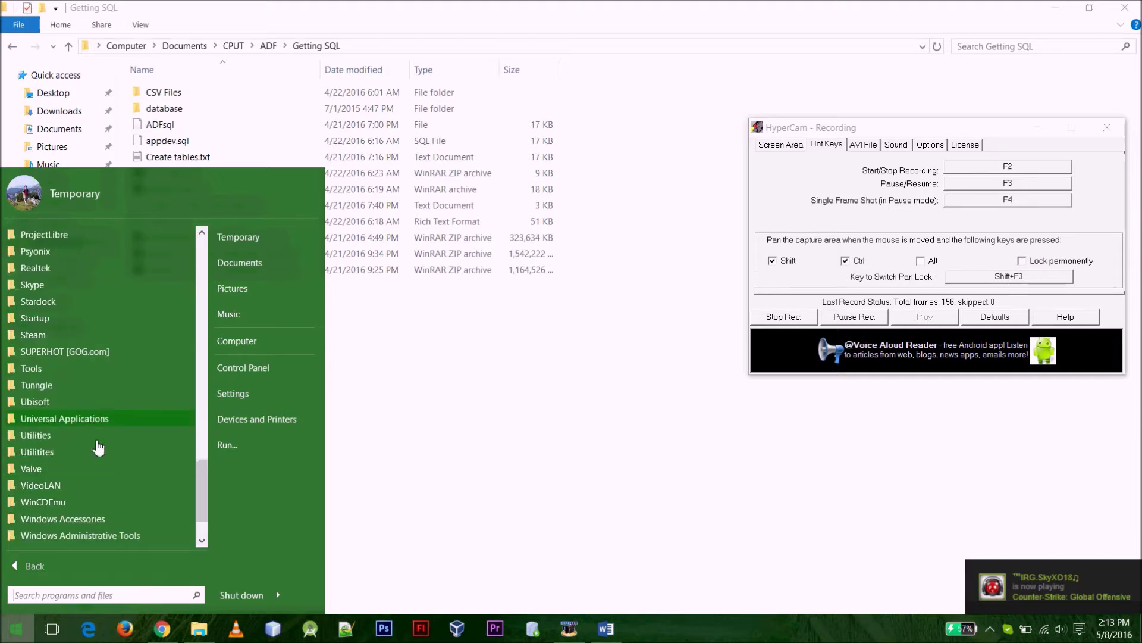
pyautogui.scroll(2, 94, 336)
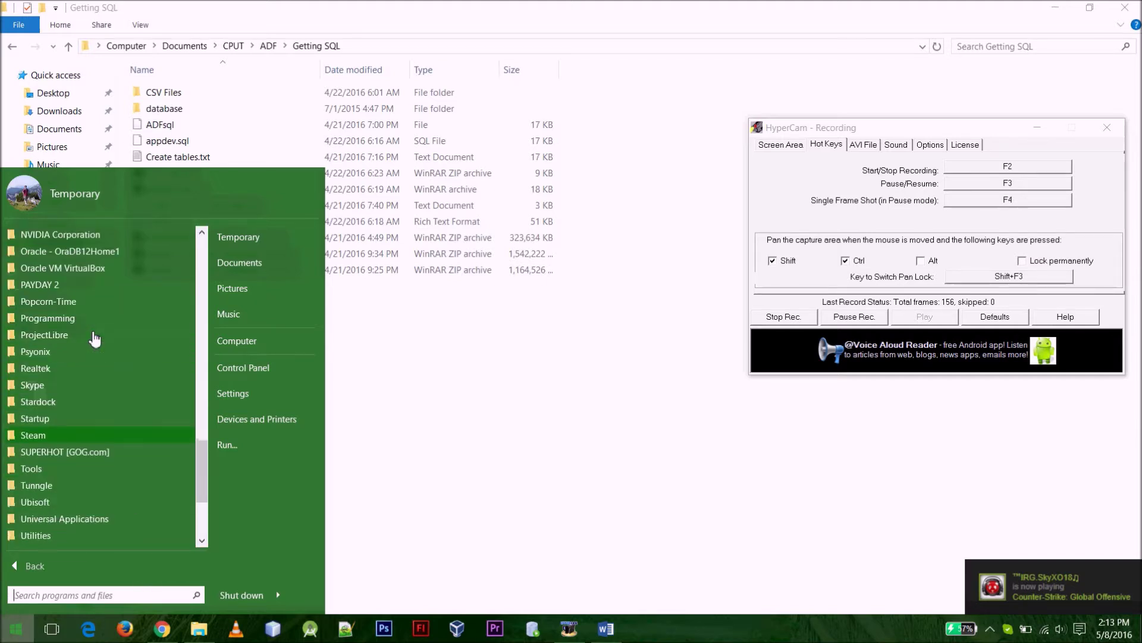
pyautogui.click(84, 251)
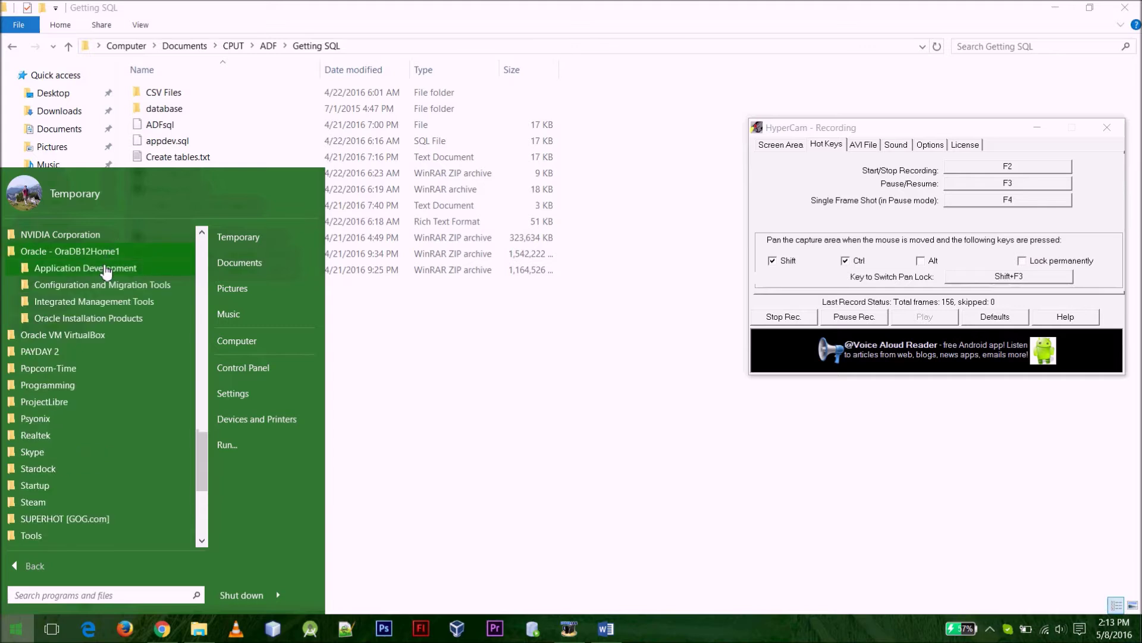
pyautogui.click(106, 269)
pyautogui.click(104, 269)
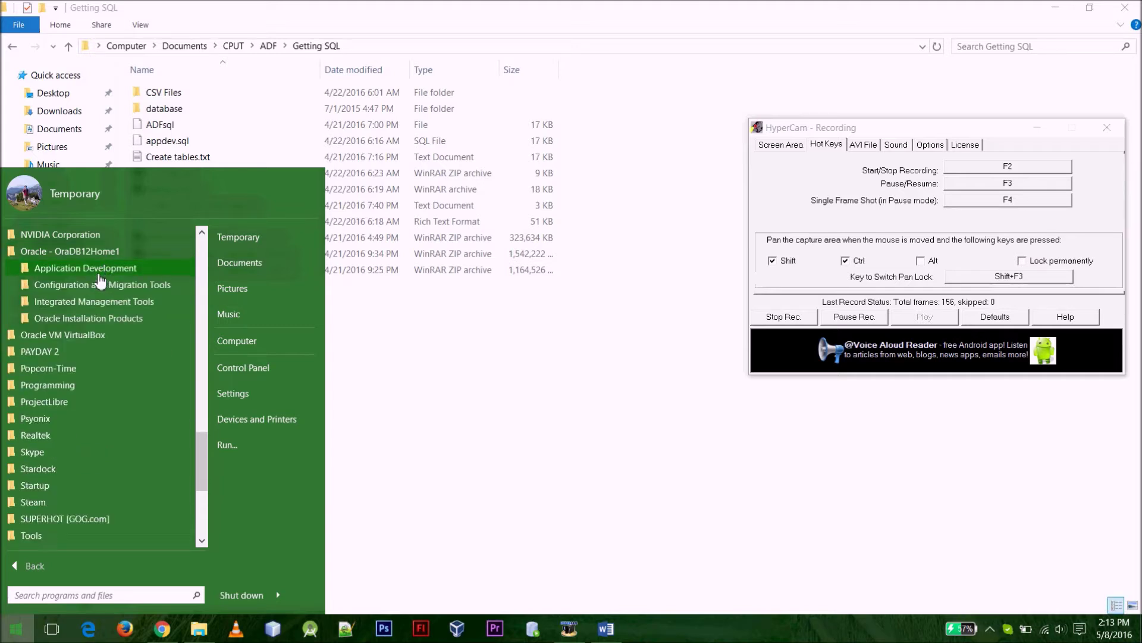
pyautogui.click(100, 285)
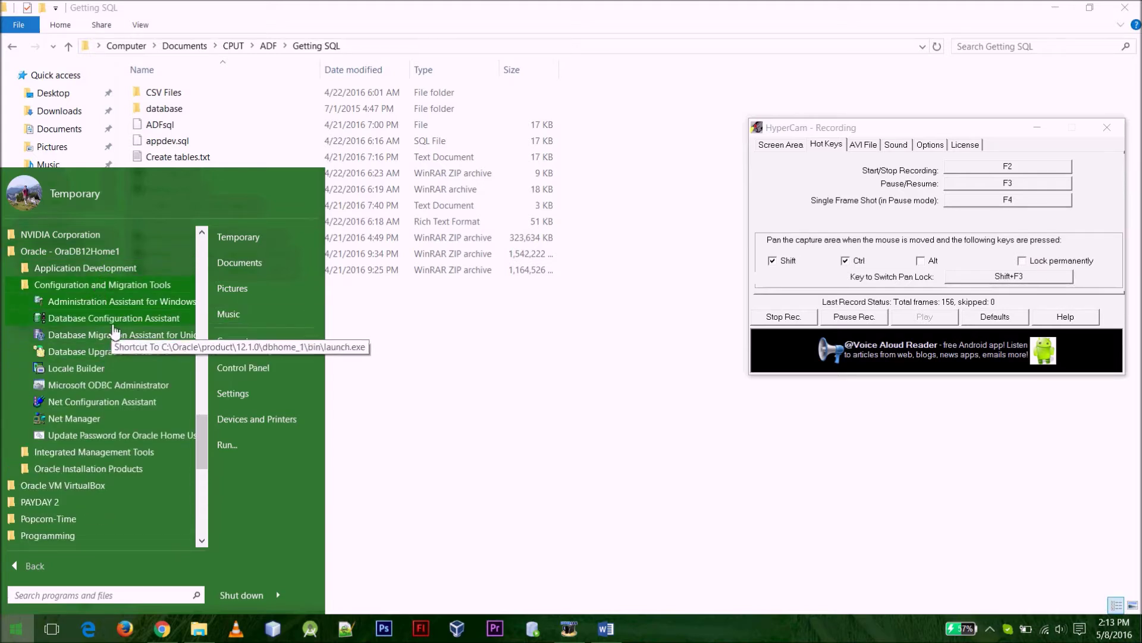
pyautogui.click(149, 318)
pyautogui.rightClick(148, 318)
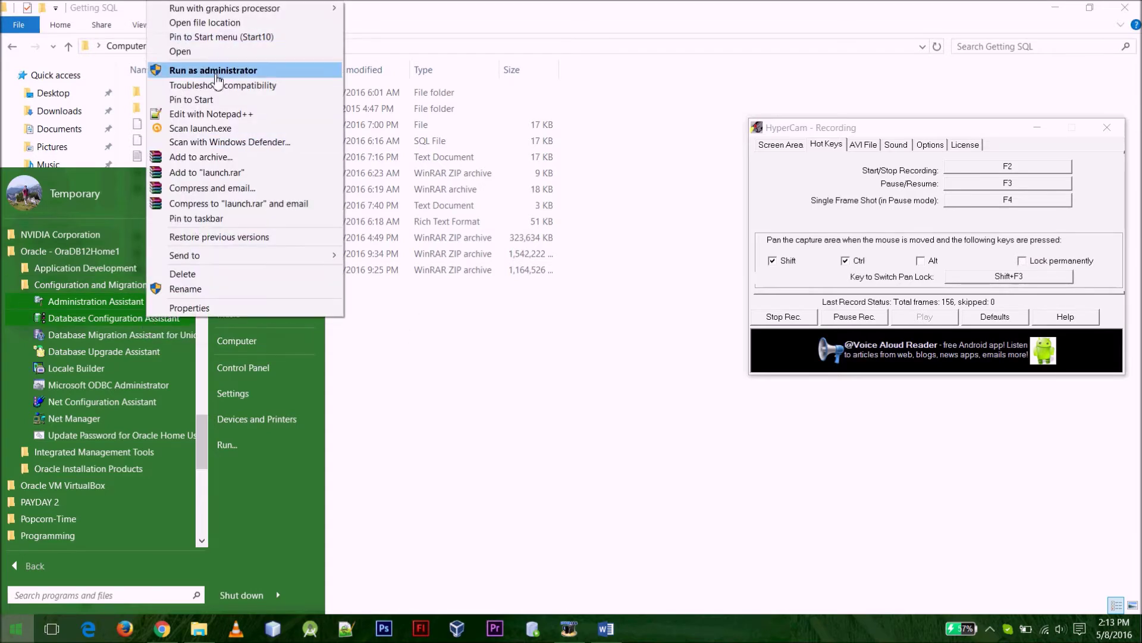
pyautogui.click(185, 141)
pyautogui.click(630, 346)
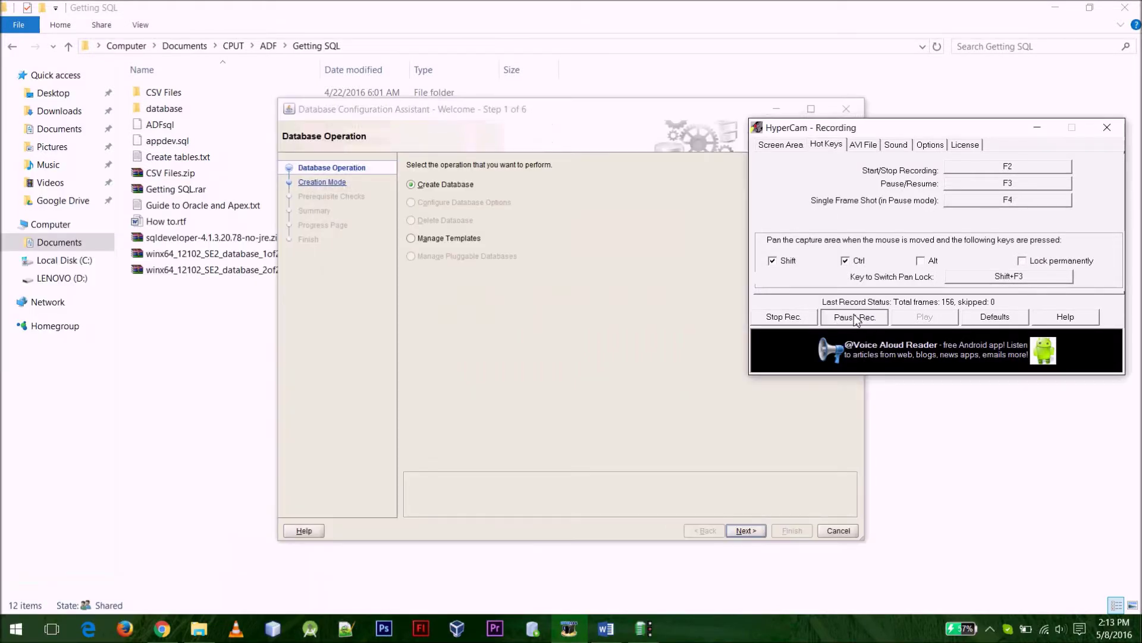
# Enter global database name ADF and keep File System as the storage type
pyautogui.click(747, 530)
pyautogui.click(879, 332)
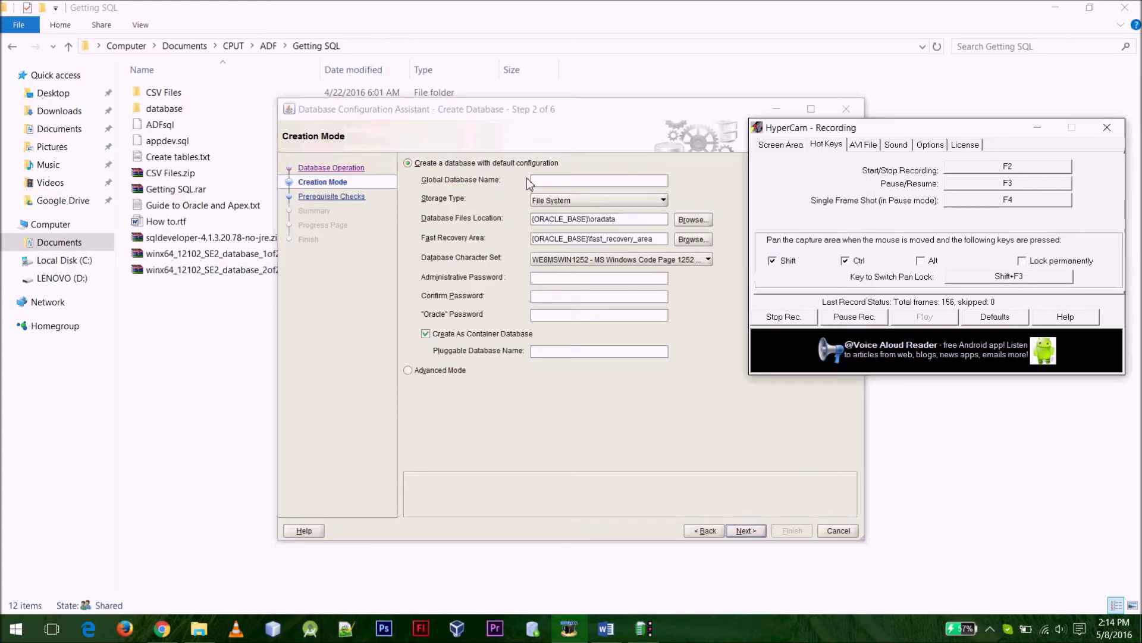
pyautogui.click(563, 180)
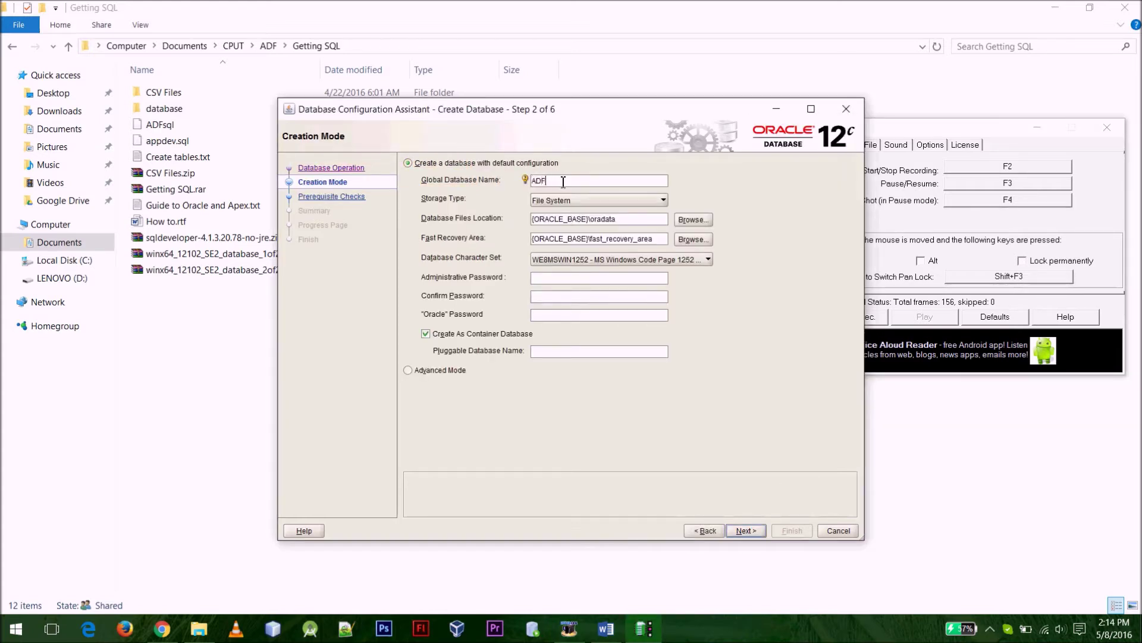
pyautogui.click(574, 202)
pyautogui.click(574, 204)
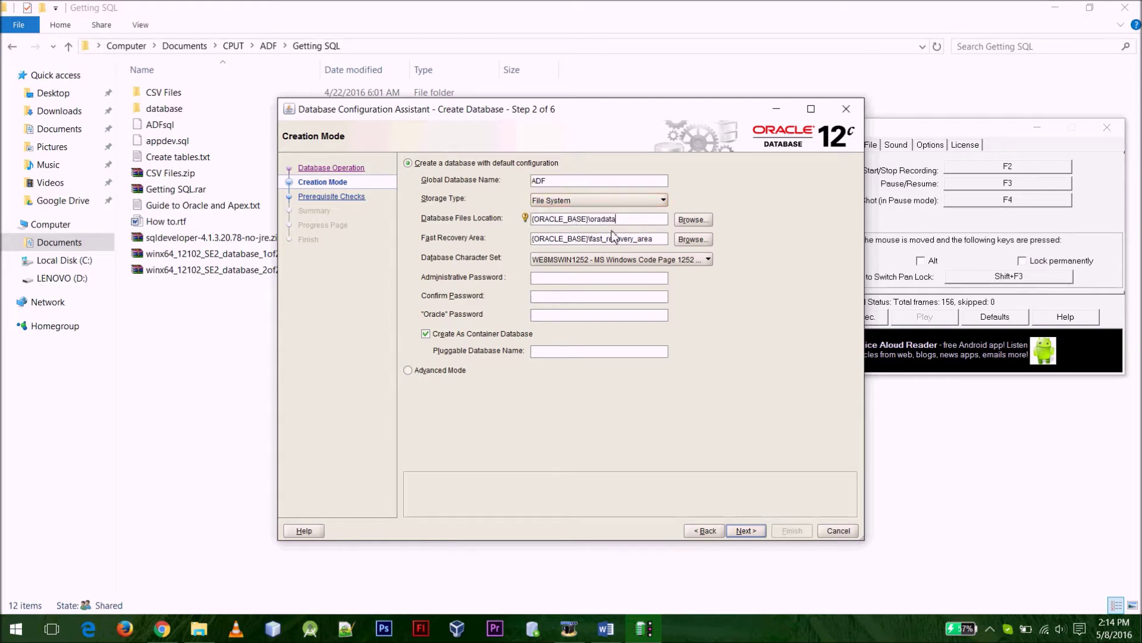
# Fill in the administrative password and the Oracle home user password
pyautogui.click(556, 279)
pyautogui.write('adf')
pyautogui.doubleClick(553, 278)
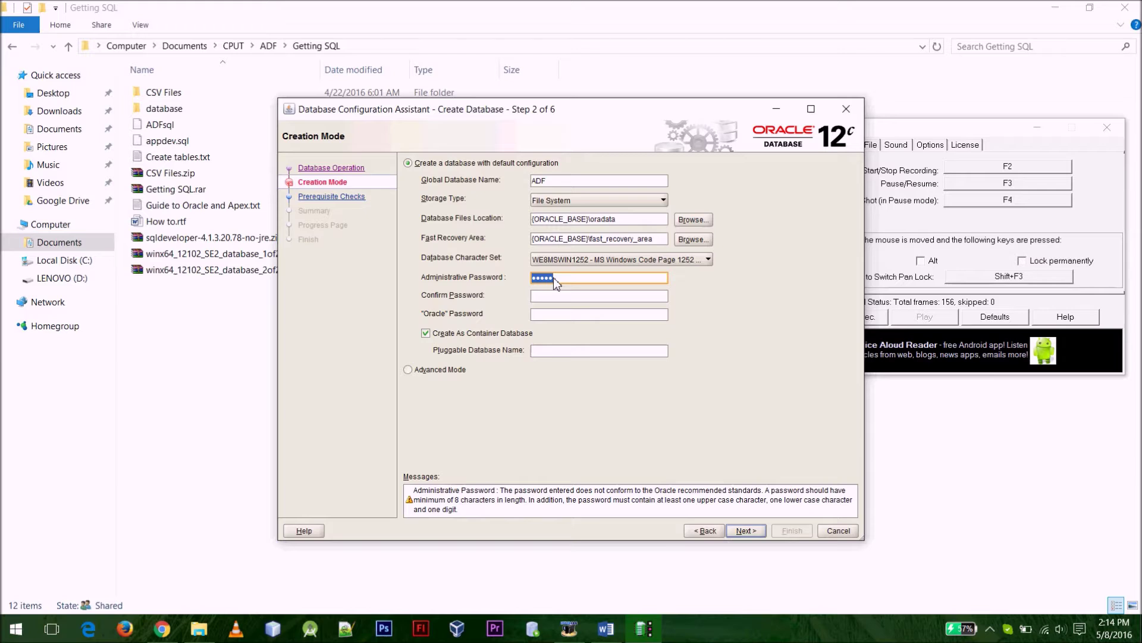
pyautogui.write('•••••••••')
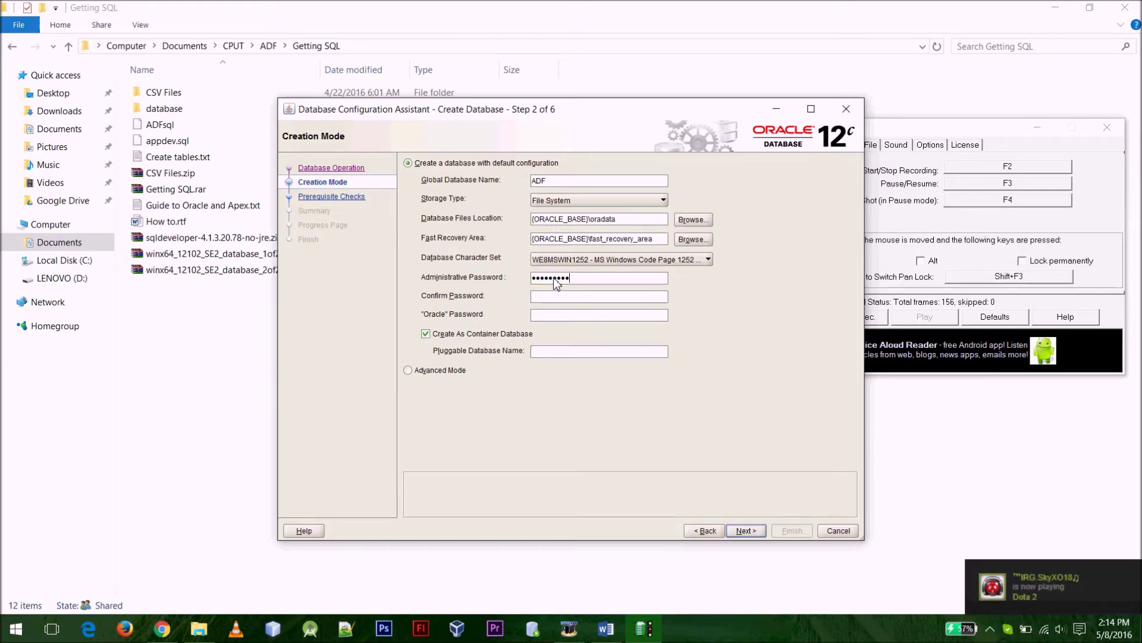
pyautogui.write('•••••••••••••')
pyautogui.click(550, 315)
pyautogui.moveTo(526, 315)
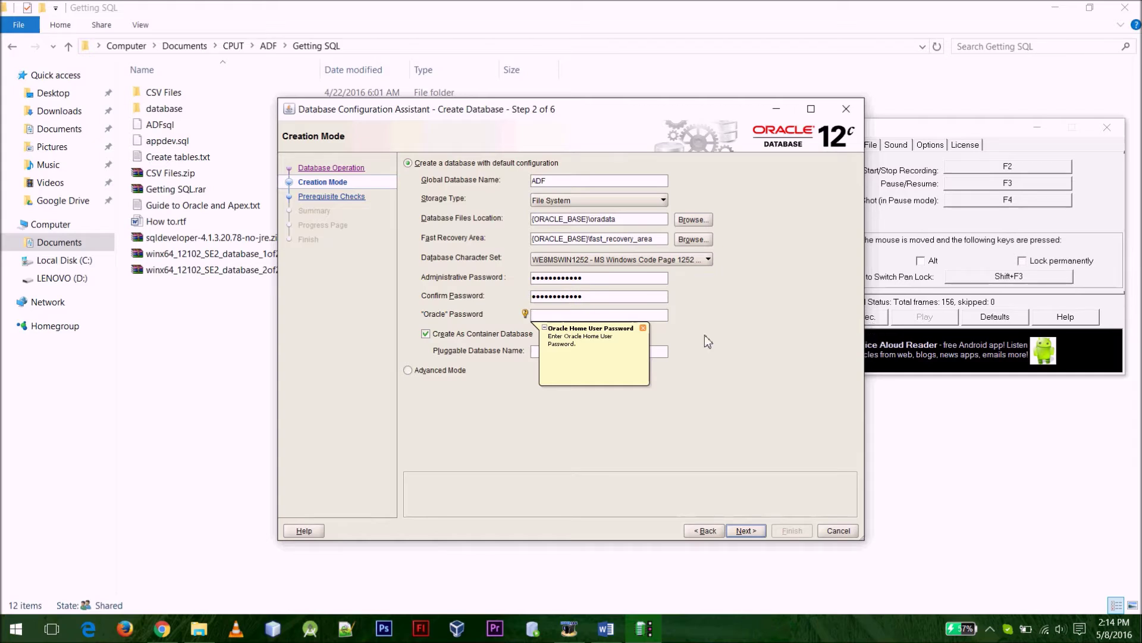
pyautogui.click(884, 327)
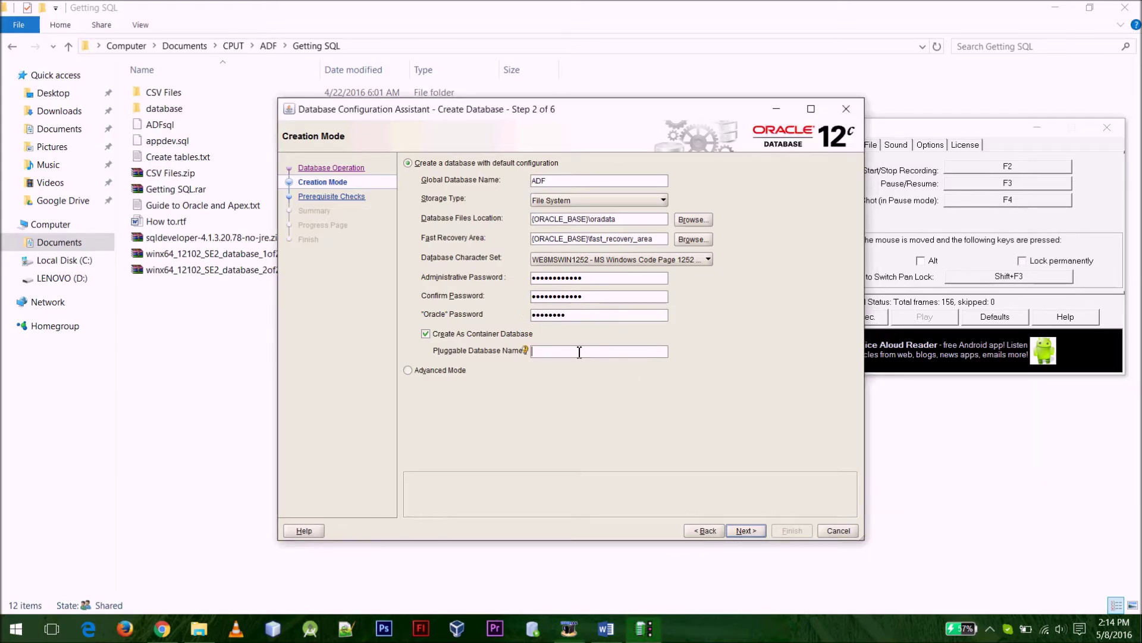
# Name the pluggable database pdnadf and continue
pyautogui.moveTo(526, 352)
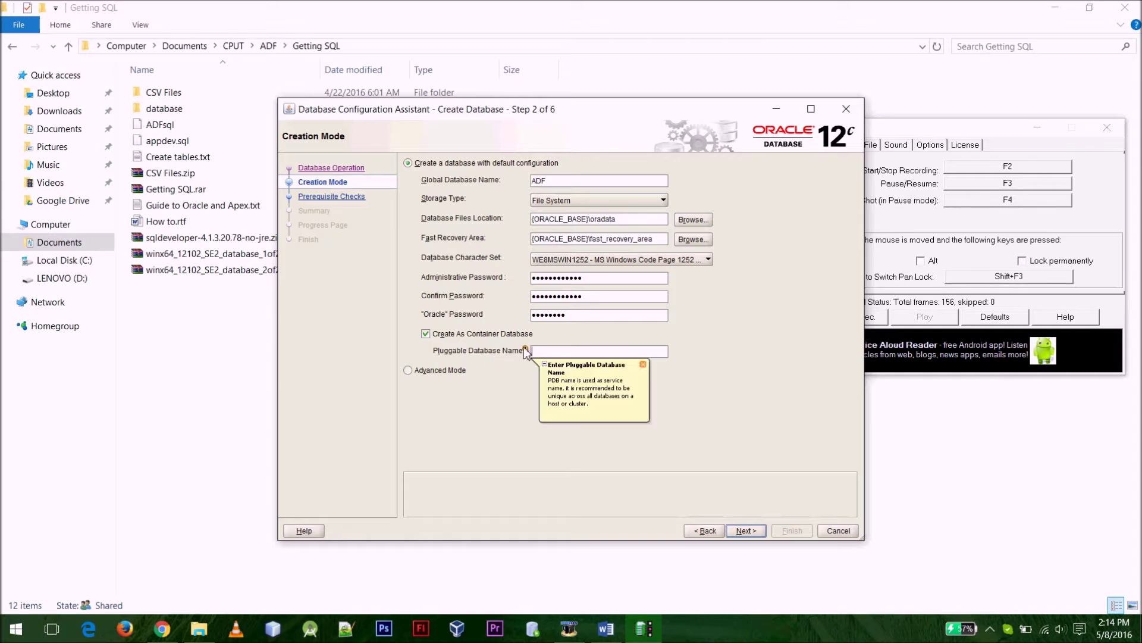
pyautogui.click(570, 352)
pyautogui.write('nadf')
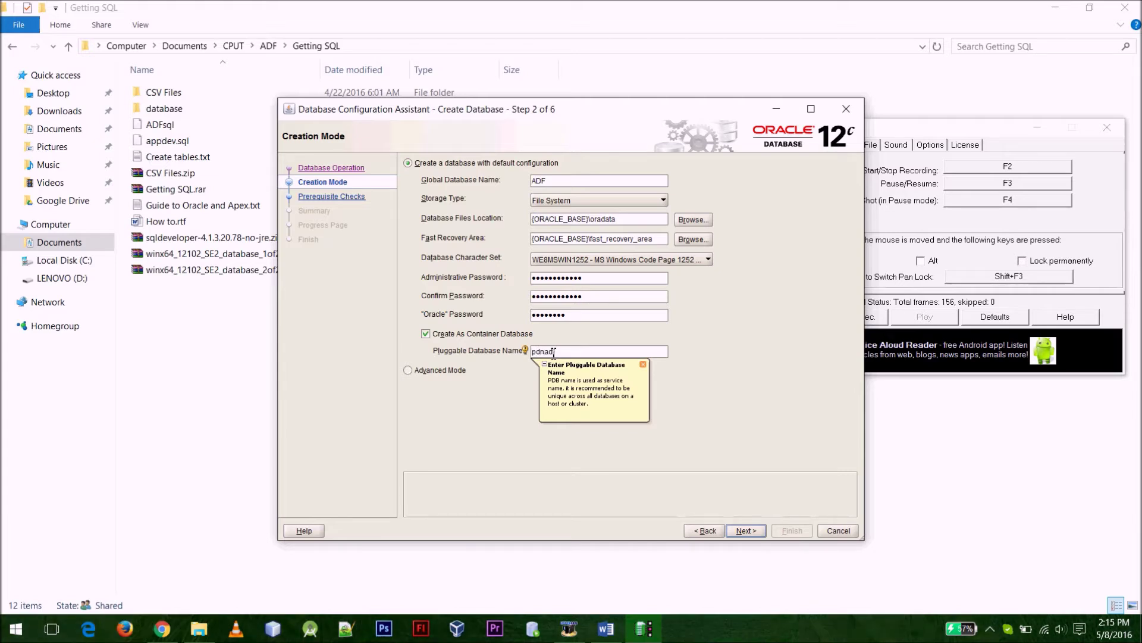
pyautogui.click(749, 532)
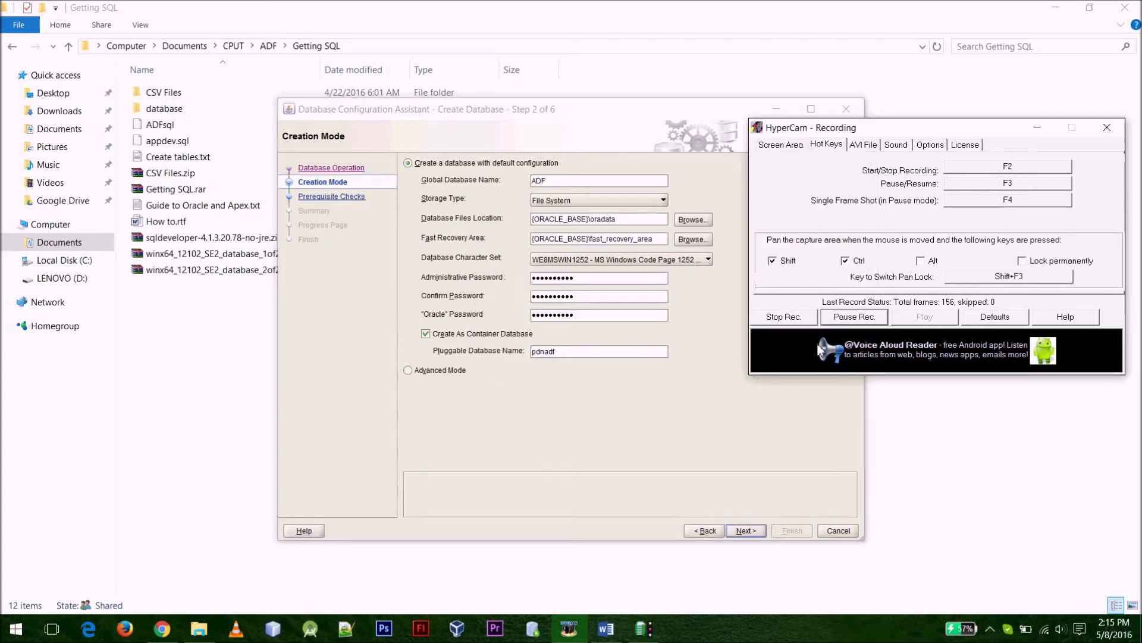
# Dismiss the password error, review the summary, create the ADF database, and close the wizard
pyautogui.click(701, 415)
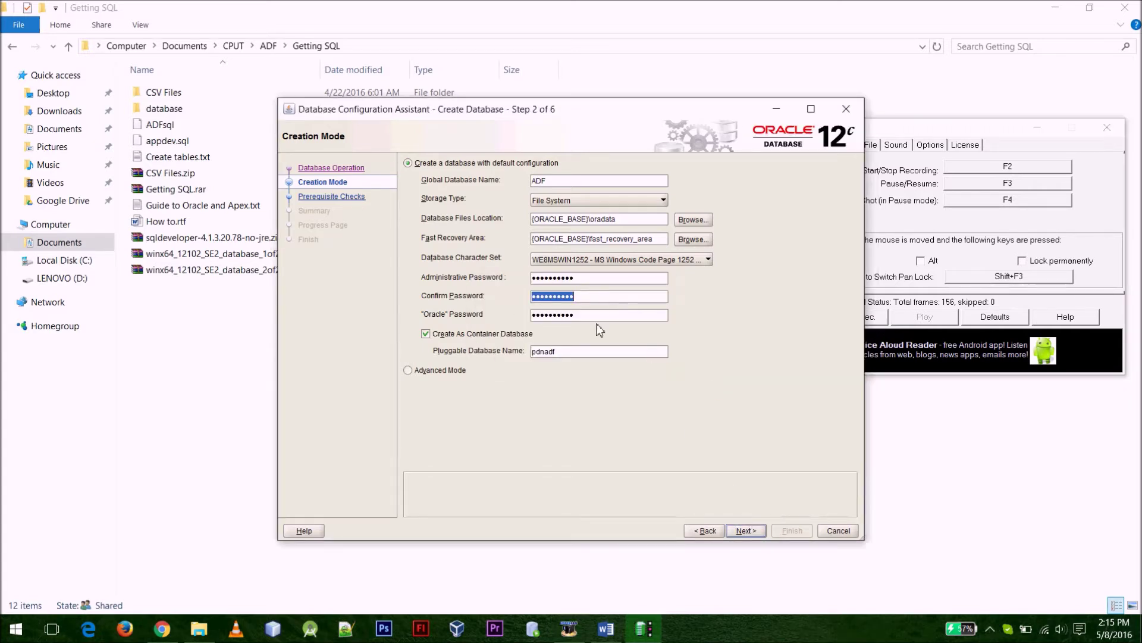
pyautogui.click(758, 529)
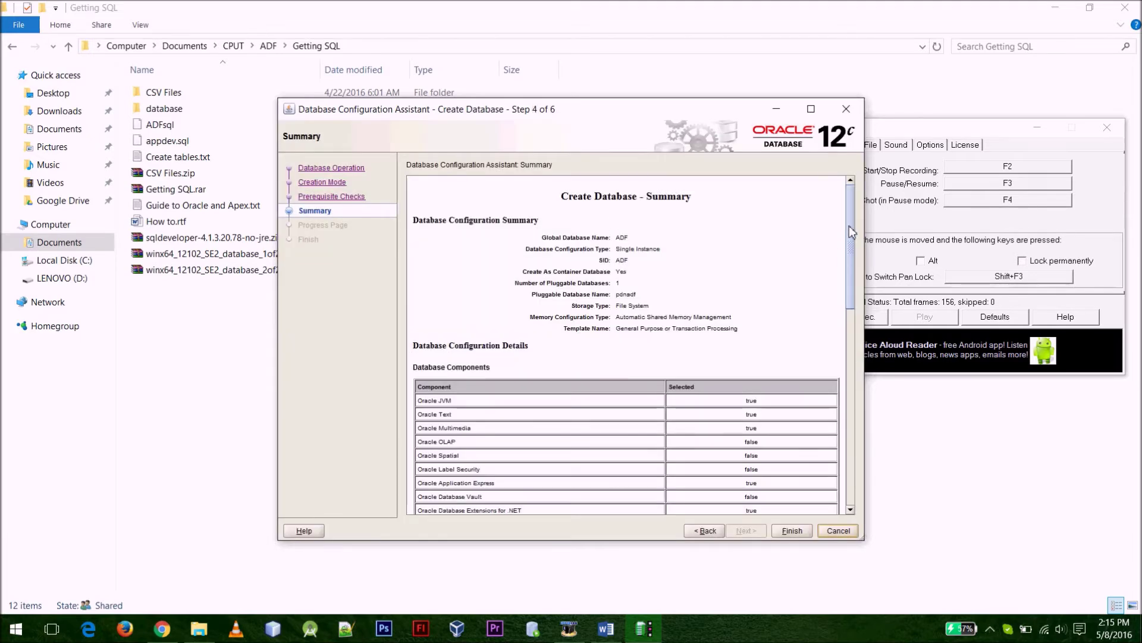
pyautogui.moveTo(852, 232); pyautogui.dragTo(852, 423)
pyautogui.click(788, 530)
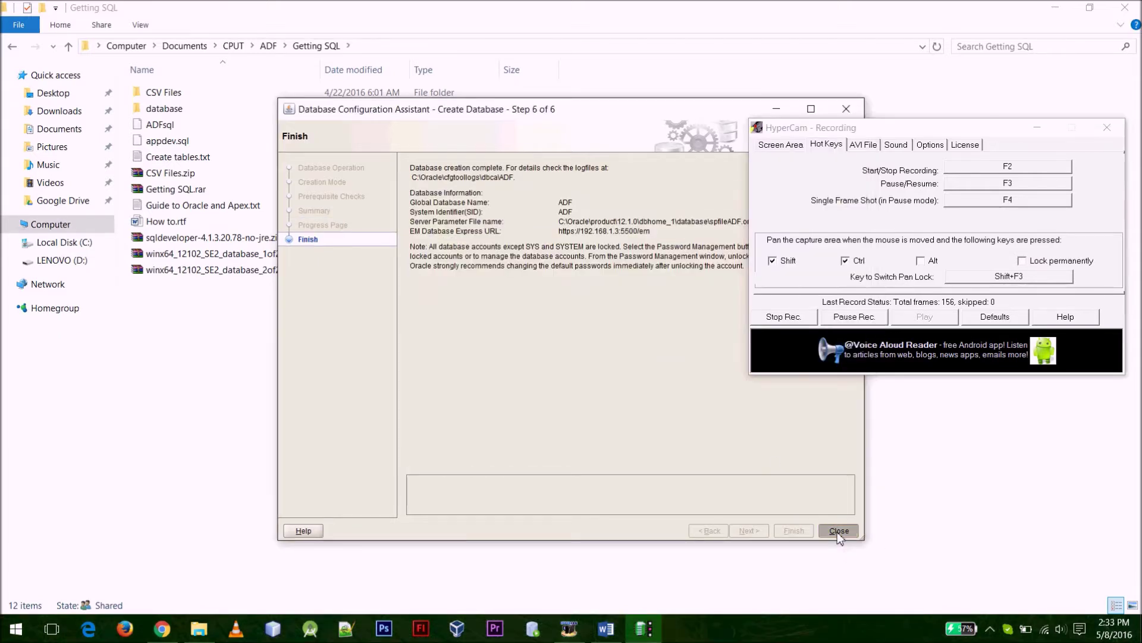
pyautogui.click(839, 531)
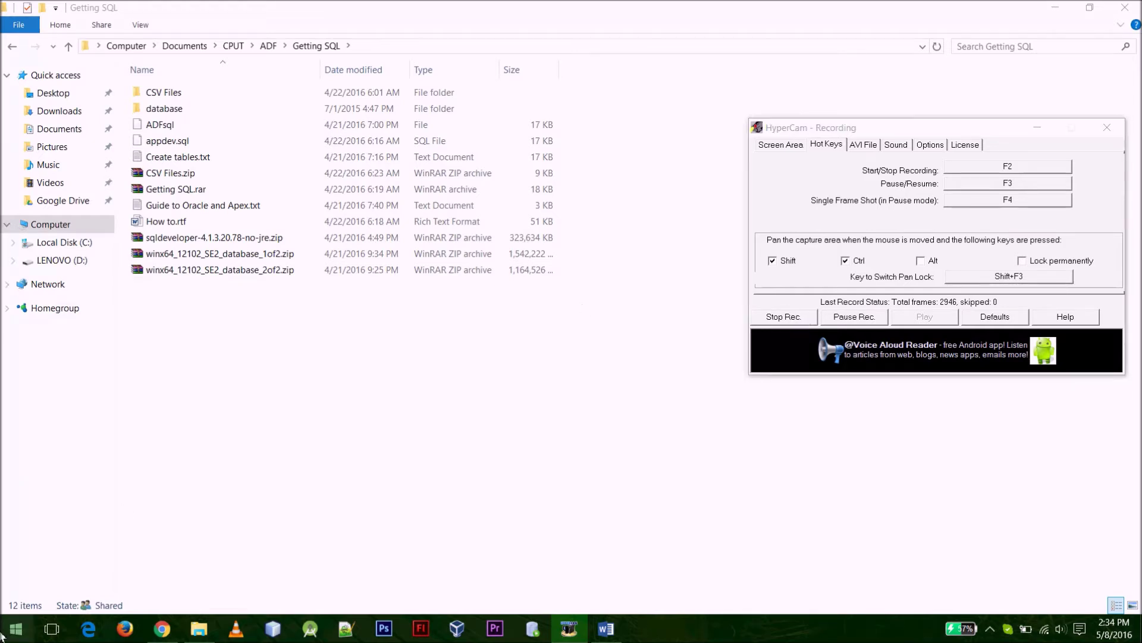
# Open an administrator Command Prompt by searching cmd in the Start menu
pyautogui.click(2, 636)
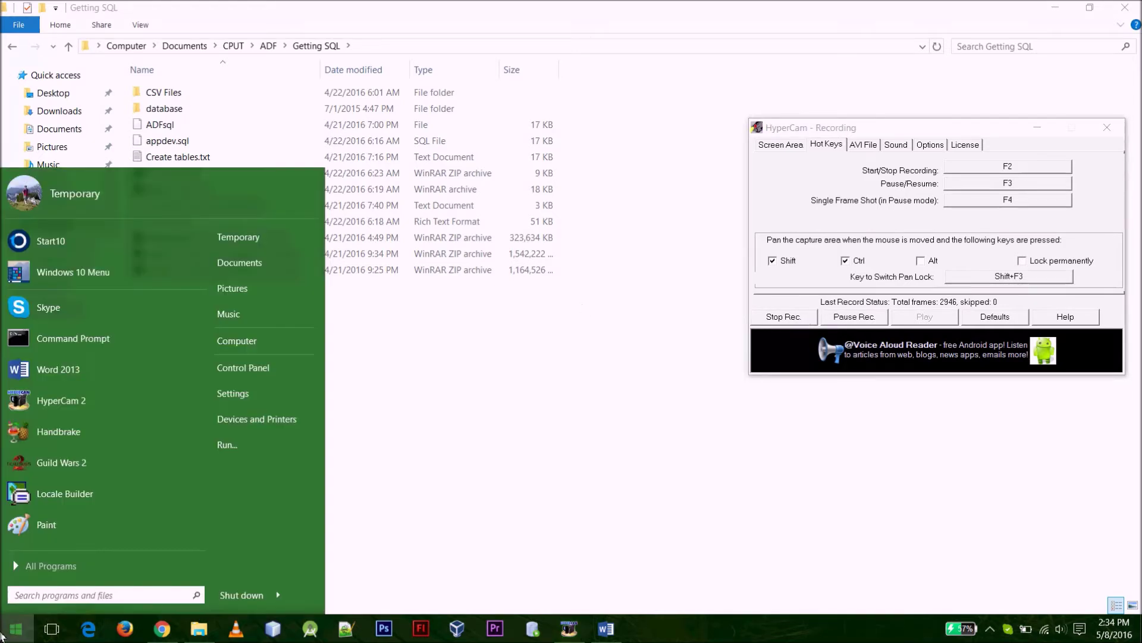
pyautogui.write('cmd')
pyautogui.click(53, 204)
pyautogui.rightClick(52, 203)
pyautogui.click(112, 224)
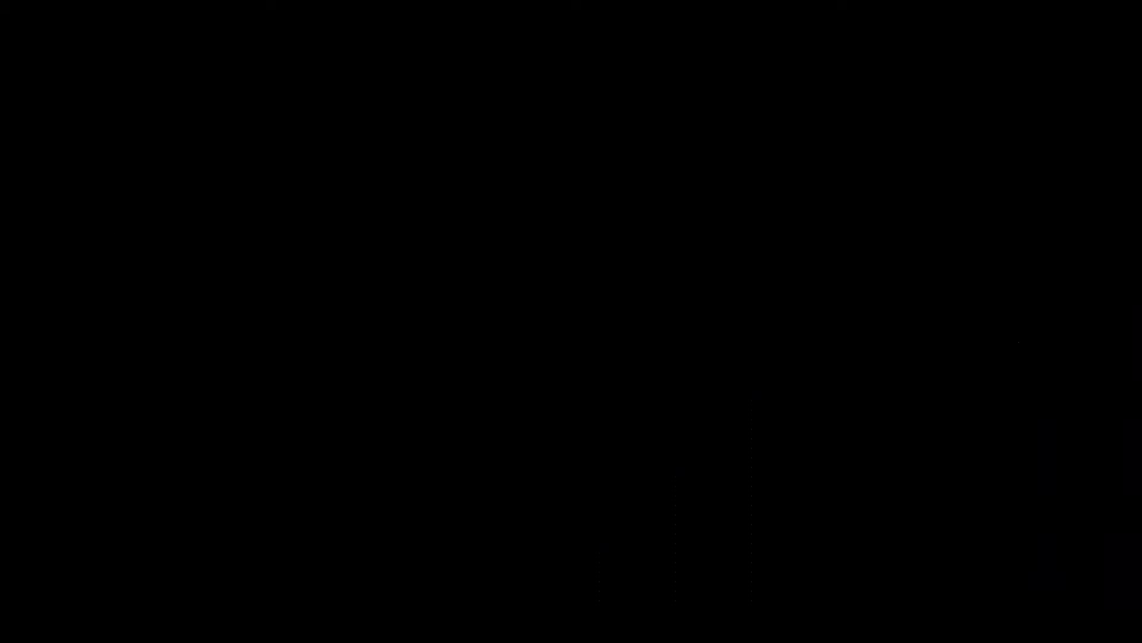
# Run lsnrctl start to start the Oracle listener
pyautogui.write('lsnrctl')
pyautogui.write(' st')
pyautogui.press('BackSpace')
pyautogui.write('start')
pyautogui.press('Return')
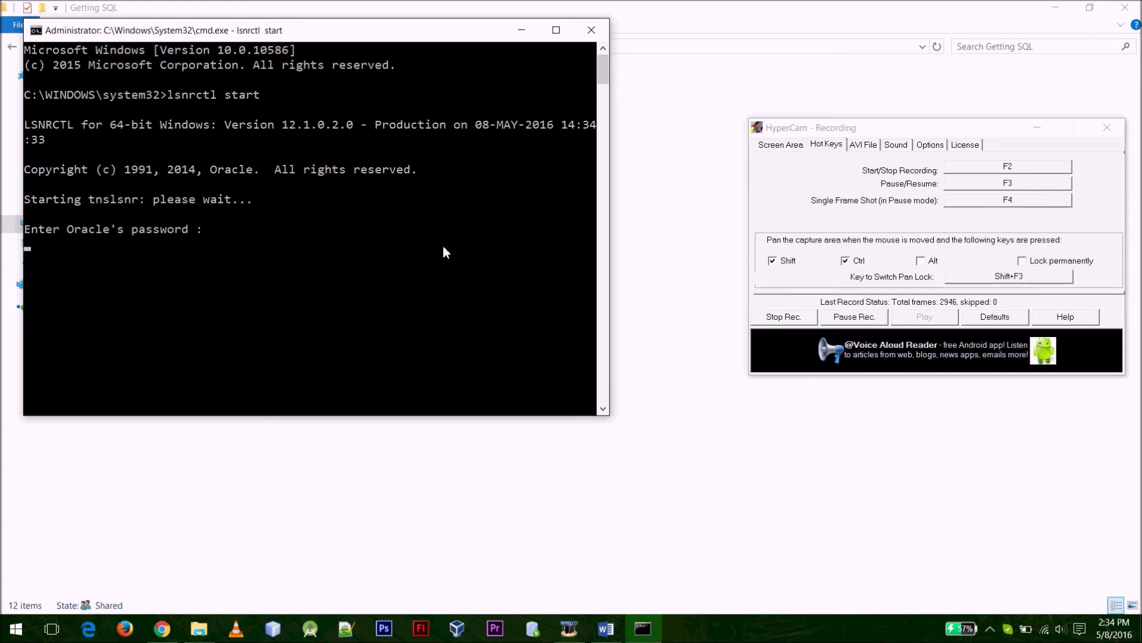
# Enter the Oracle password to start the listener, then check it with lsnrctl status
pyautogui.press('Return')
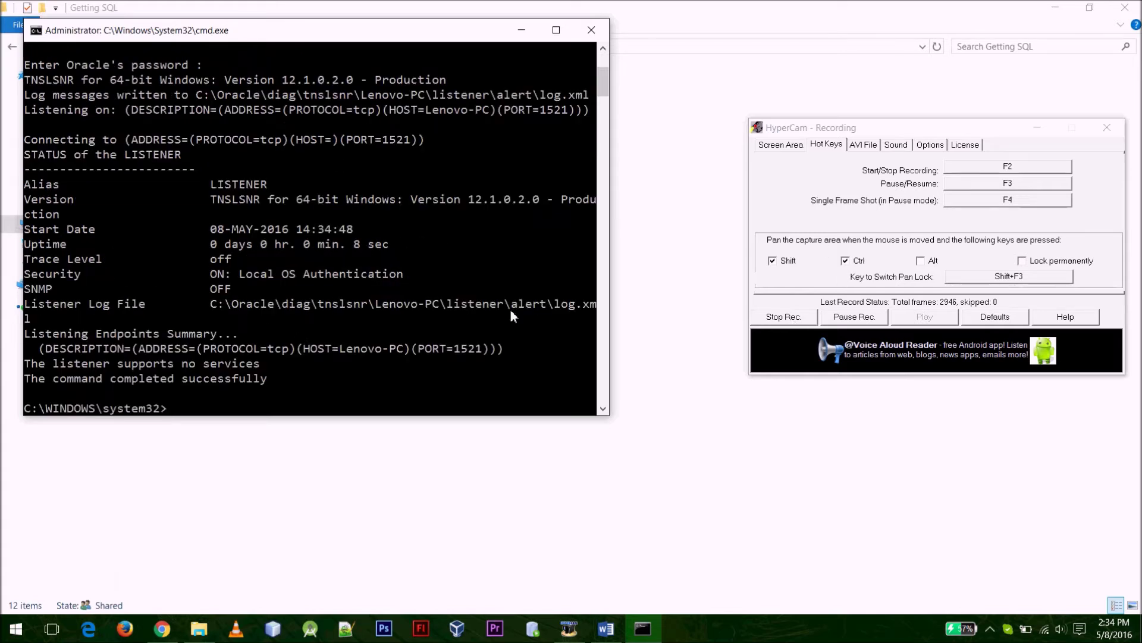
pyautogui.write('lsnrctl status')
pyautogui.press('Return')
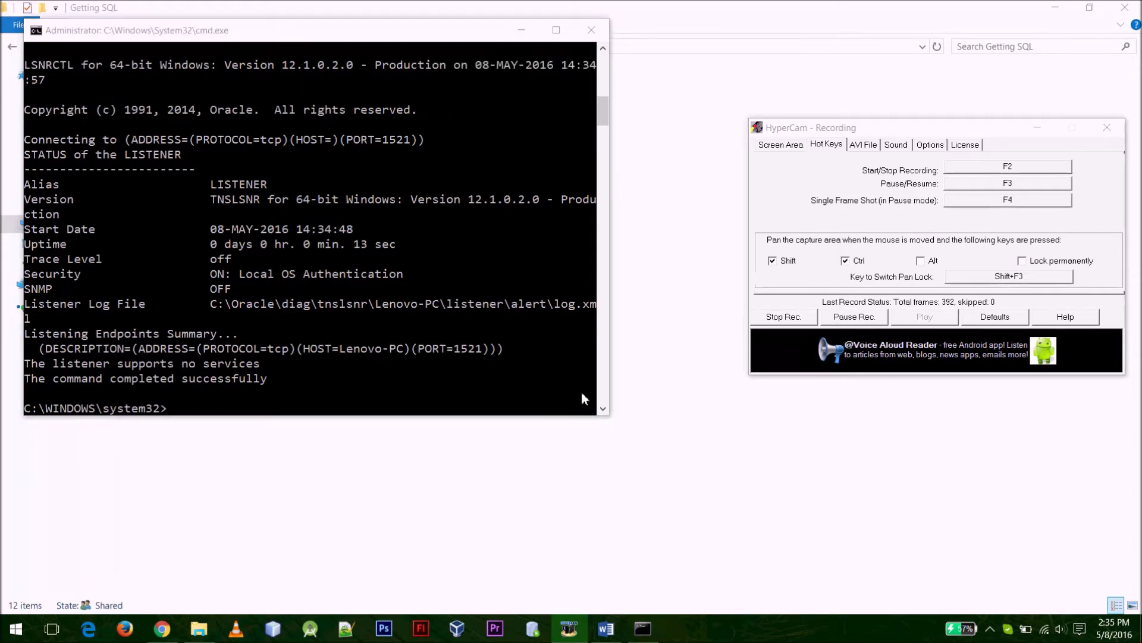
# Stop the listener with lsnrctl stop, then restart it with lsnrctl start
pyautogui.click(376, 393)
pyautogui.write('lsnrctl star')
pyautogui.write('t')
pyautogui.press('BackSpace')
pyautogui.press('BackSpace')
pyautogui.press('BackSpace')
pyautogui.press('BackSpace')
pyautogui.write('top')
pyautogui.press('Return')
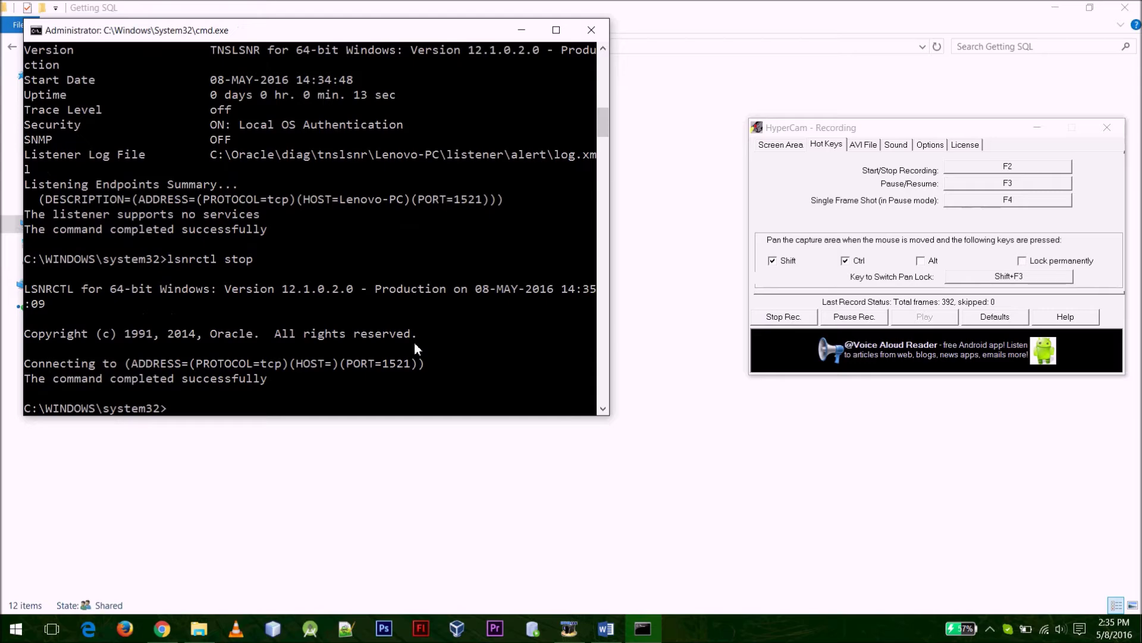
pyautogui.press('Up')
pyautogui.press('Up')
pyautogui.press('Up')
pyautogui.press('Return')
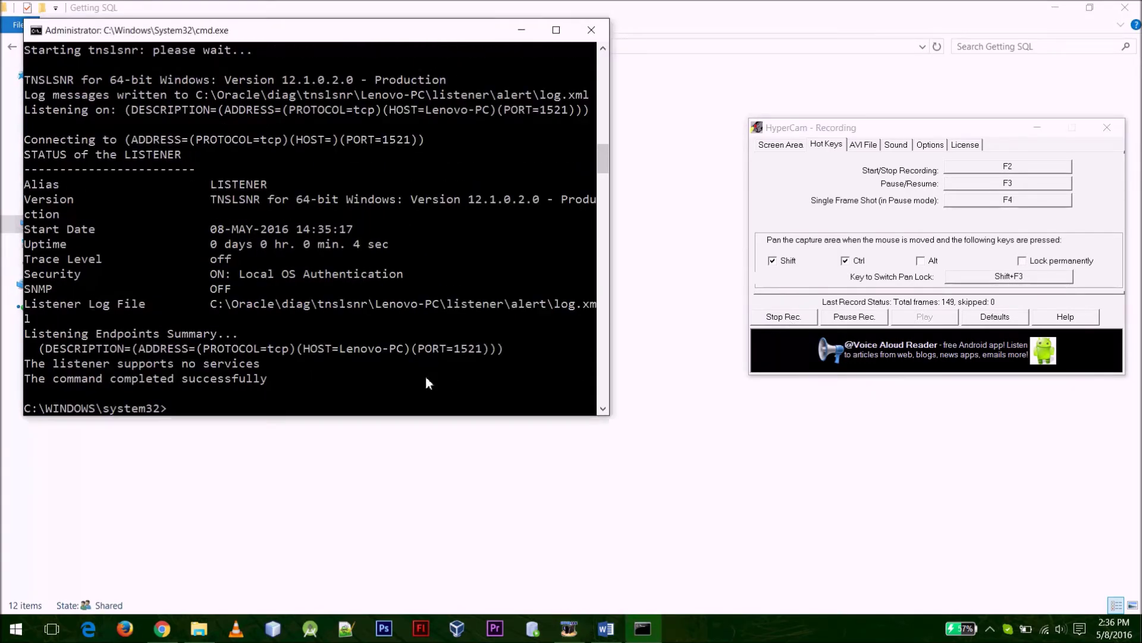
pyautogui.write('cd')
# Browse File Explorer to the Oracle folder on Local Disk (C:)
pyautogui.moveTo(252, 33); pyautogui.dragTo(354, 123)
pyautogui.click(63, 242)
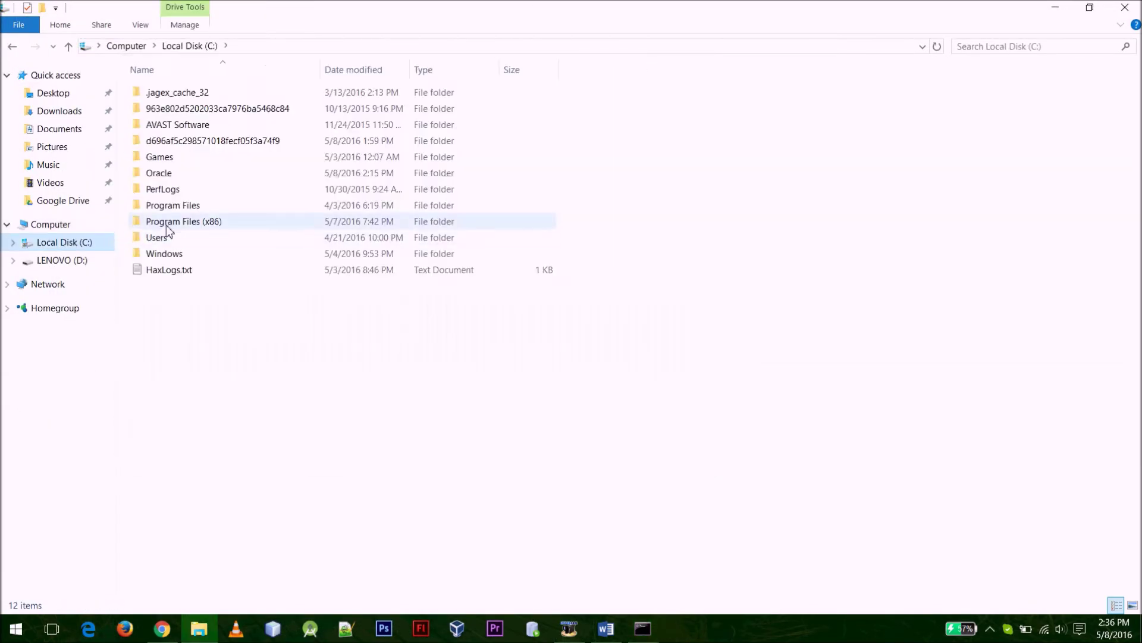
pyautogui.doubleClick(182, 175)
pyautogui.hotkey('alt', 'Tab')
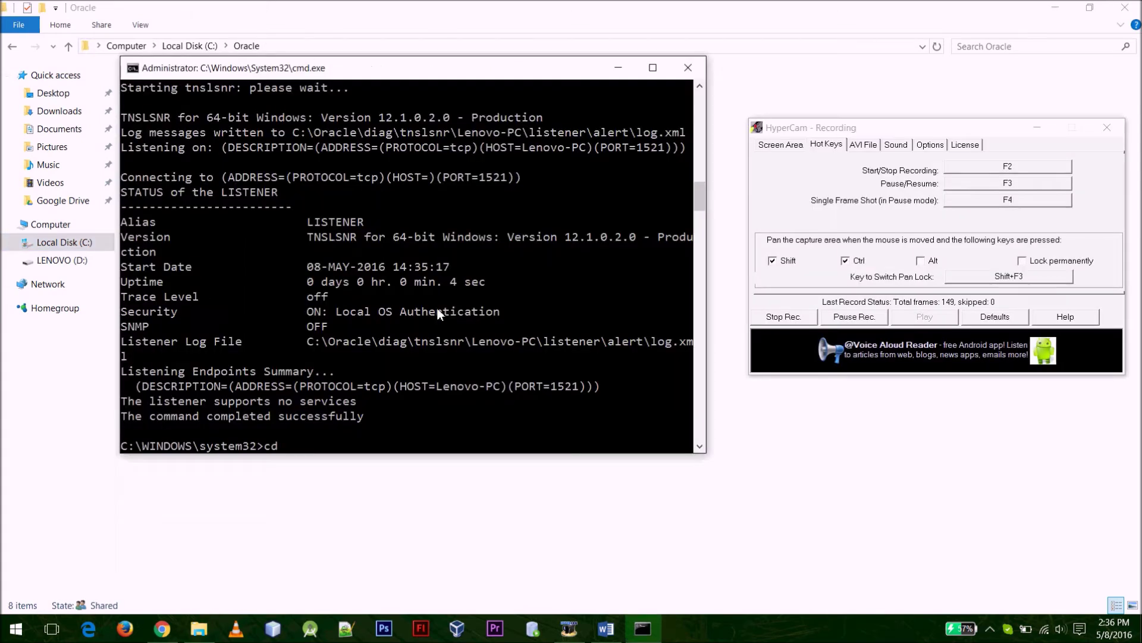
# Change the console directory to C:\Oracle\product\12.1.0\dbhome_1\BIN and enter sqlplus
pyautogui.rightClick(401, 450)
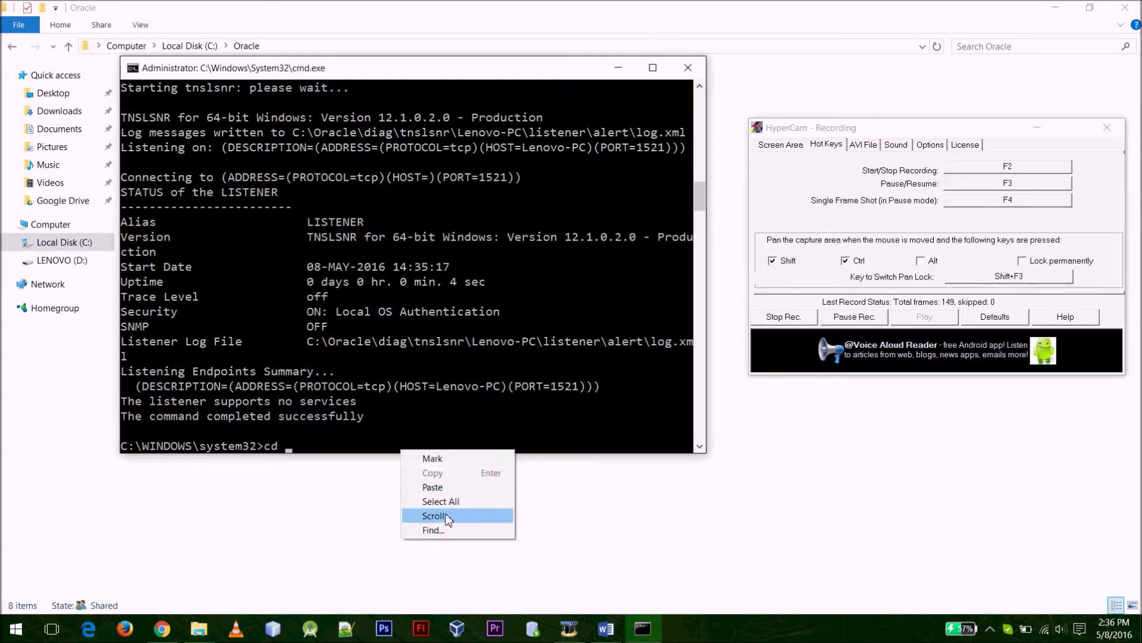
pyautogui.click(450, 492)
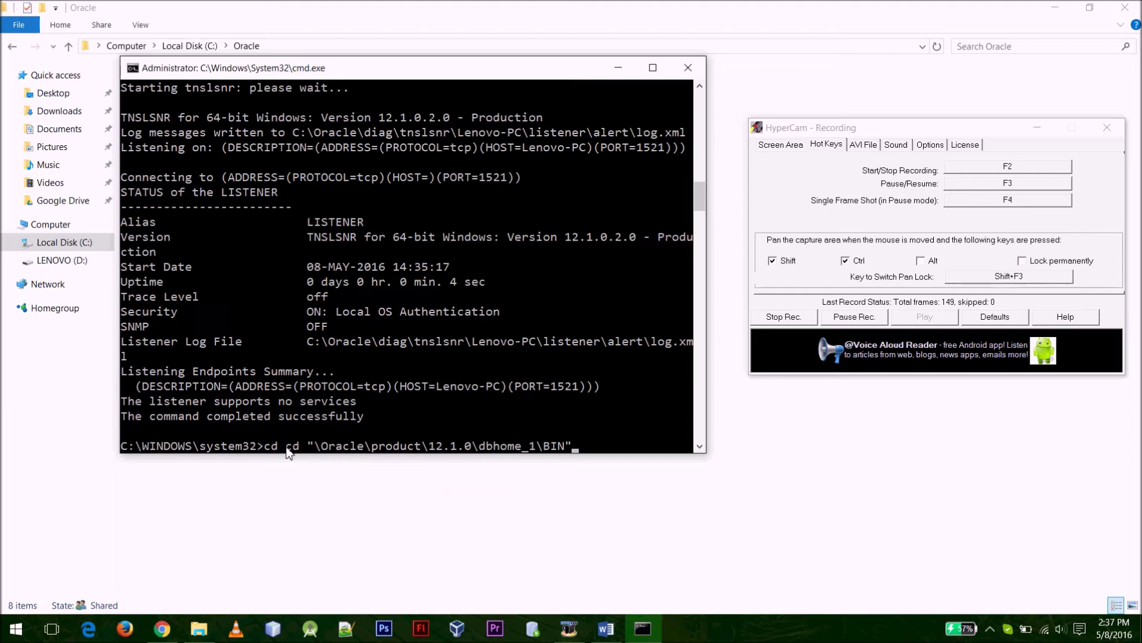
pyautogui.press('Left')
pyautogui.press('Left')
pyautogui.press('Left')
pyautogui.press('Left')
pyautogui.press('Left')
pyautogui.press('Left')
pyautogui.press('Left')
pyautogui.press('Left')
pyautogui.press('Left')
pyautogui.press('Left')
pyautogui.press('Left')
pyautogui.press('Left')
pyautogui.press('Left')
pyautogui.press('Left')
pyautogui.press('Left')
pyautogui.press('Left')
pyautogui.press('Left')
pyautogui.press('Left')
pyautogui.press('Left')
pyautogui.press('Left')
pyautogui.press('Left')
pyautogui.press('Left')
pyautogui.press('Left')
pyautogui.press('Left')
pyautogui.press('Left')
pyautogui.press('Left')
pyautogui.press('Left')
pyautogui.press('Left')
pyautogui.press('Left')
pyautogui.press('Left')
pyautogui.press('Left')
pyautogui.press('Left')
pyautogui.press('Left')
pyautogui.press('Left')
pyautogui.press('Right')
pyautogui.press('Right')
pyautogui.press('Right')
pyautogui.press('BackSpace')
pyautogui.press('BackSpace')
pyautogui.press('BackSpace')
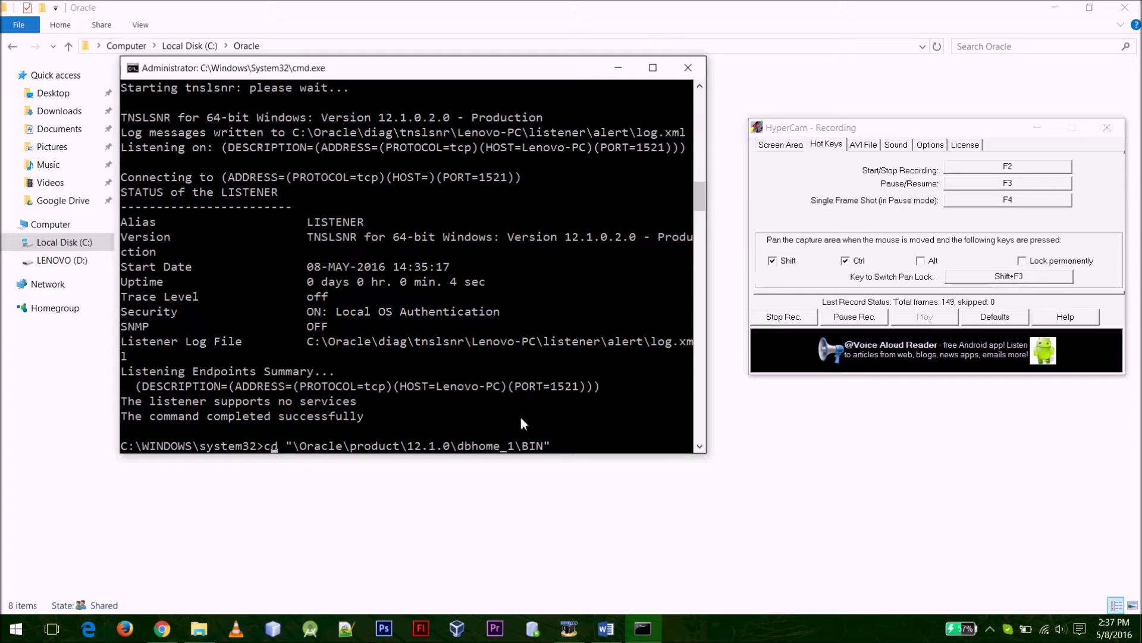
pyautogui.write('C:')
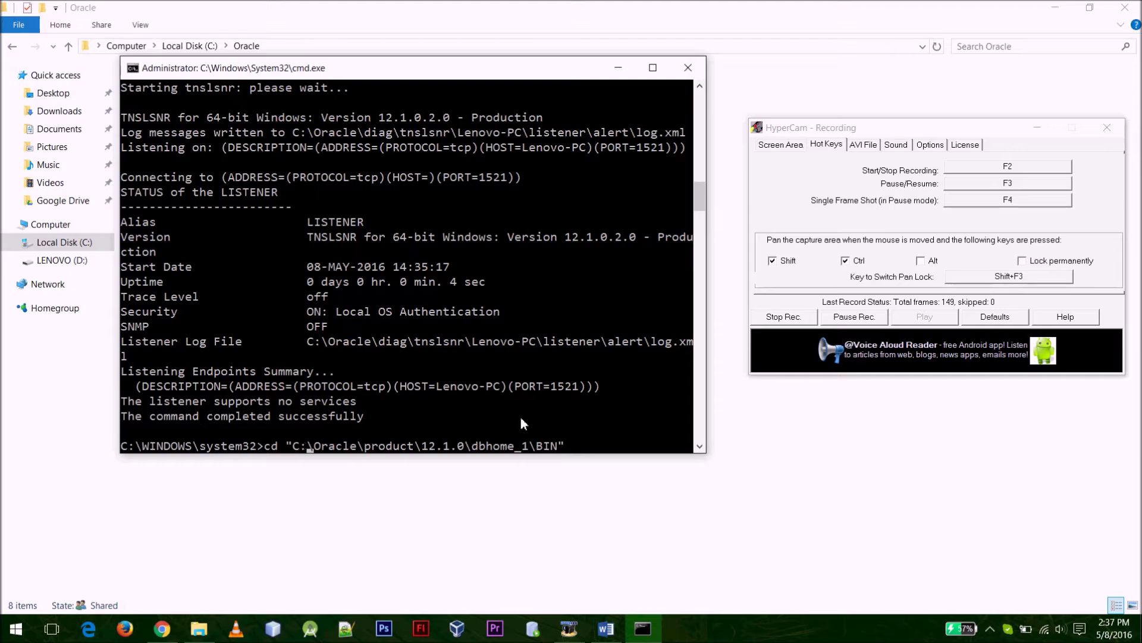
pyautogui.write('\\user')
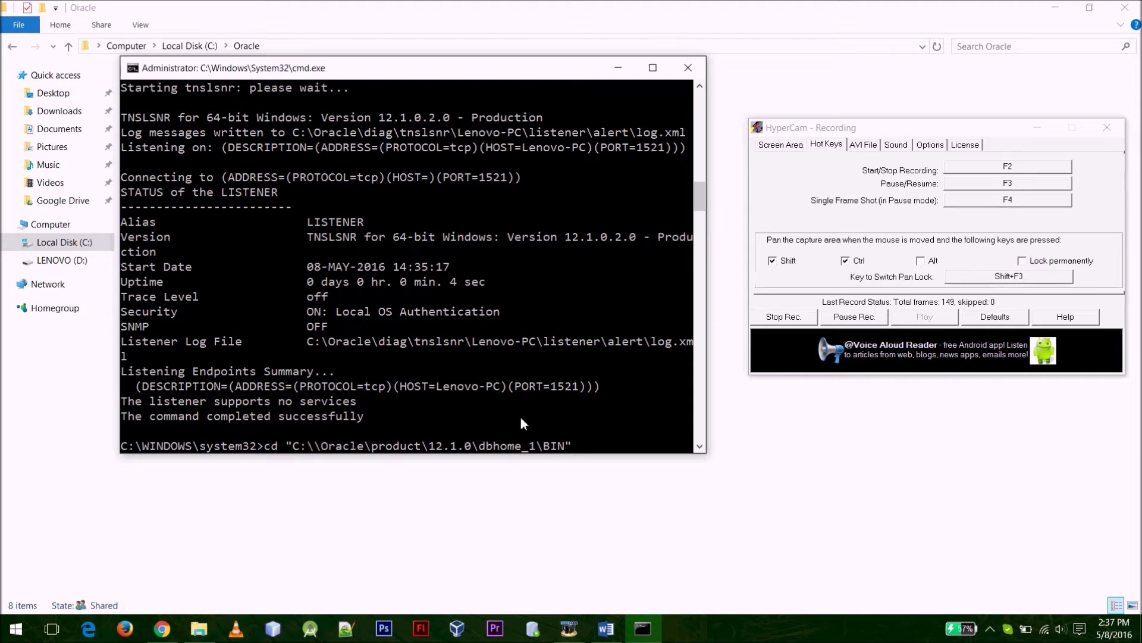
pyautogui.write('\\username')
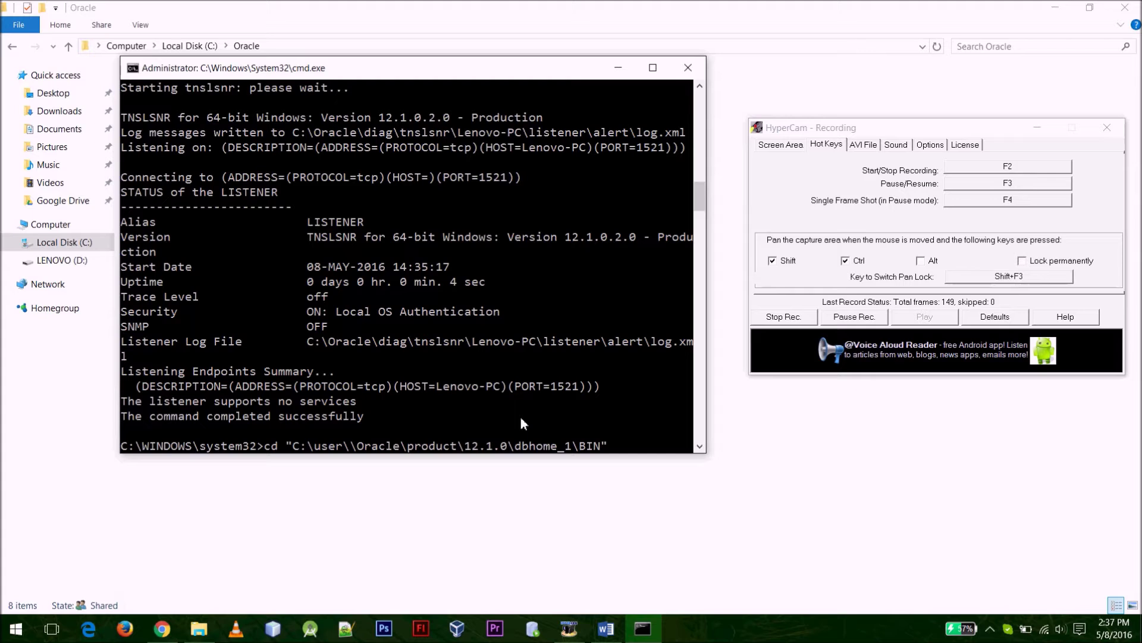
pyautogui.press('BackSpace')
pyautogui.press('BackSpace')
pyautogui.press('BackSpace')
pyautogui.press('BackSpace')
pyautogui.press('BackSpace')
pyautogui.press('BackSpace')
pyautogui.press('BackSpace')
pyautogui.press('BackSpace')
pyautogui.press('BackSpace')
pyautogui.press('BackSpace')
pyautogui.press('BackSpace')
pyautogui.press('BackSpace')
pyautogui.press('BackSpace')
pyautogui.press('BackSpace')
pyautogui.press('BackSpace')
pyautogui.press('BackSpace')
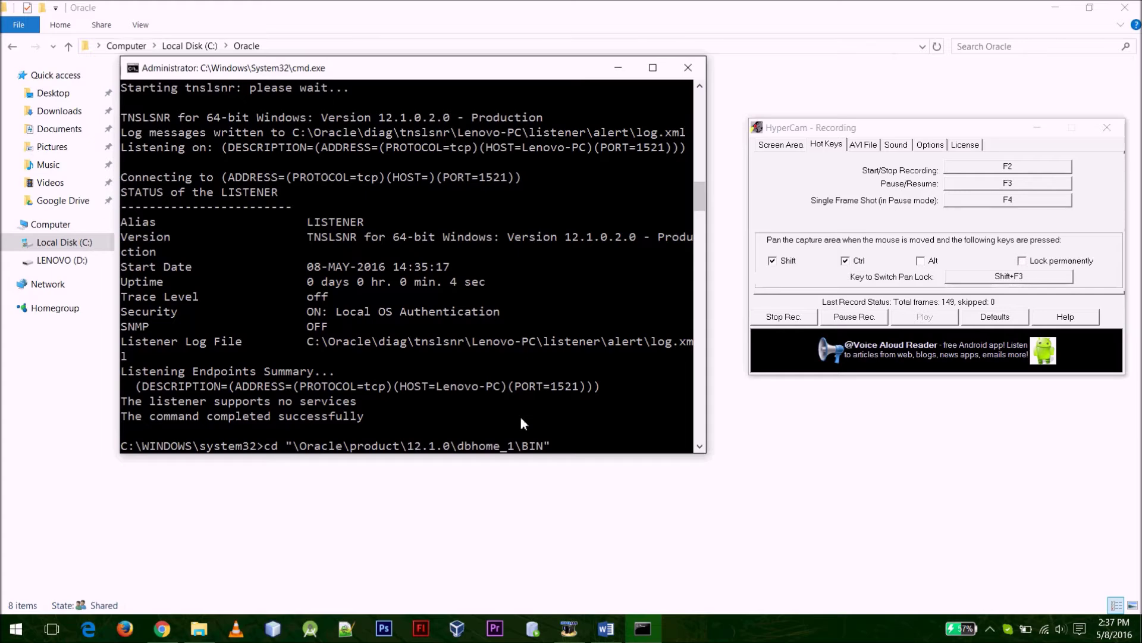
pyautogui.press('Return')
pyautogui.write('sqlplus')
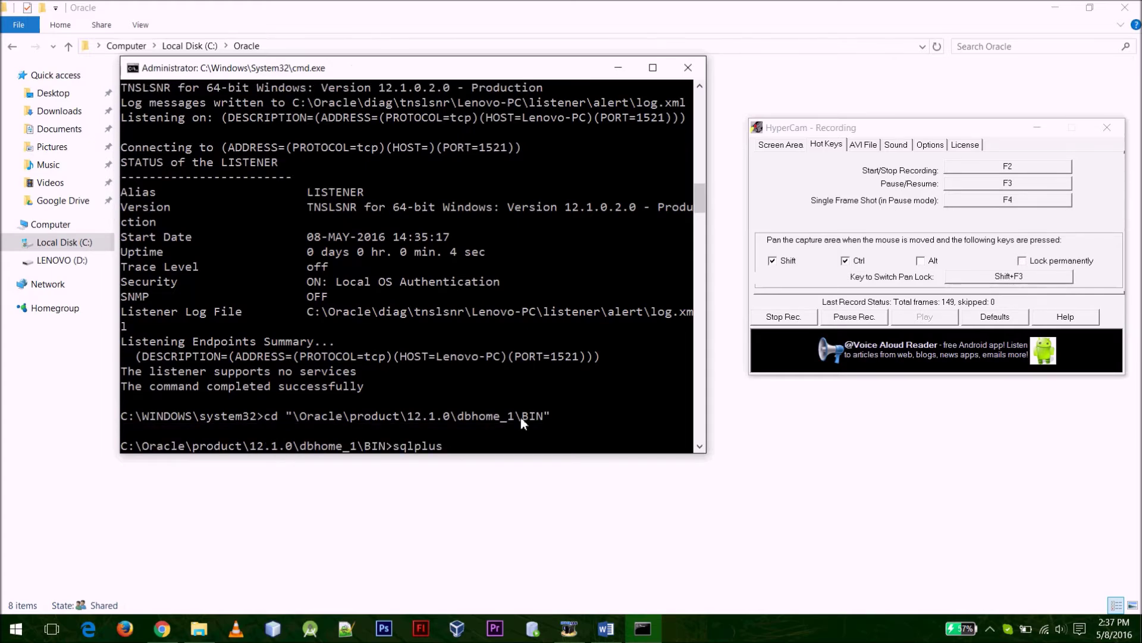
# Run sqlplus and log in as sysdba, retrying the password until it reports Connected
pyautogui.press('Return')
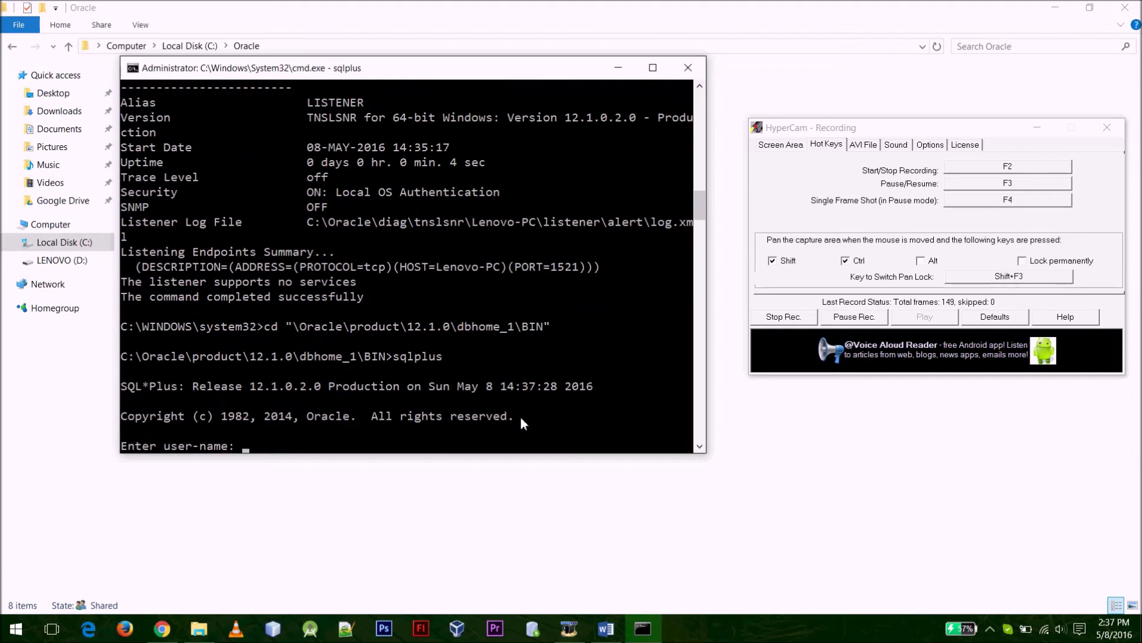
pyautogui.write('sysdba')
pyautogui.press('Return')
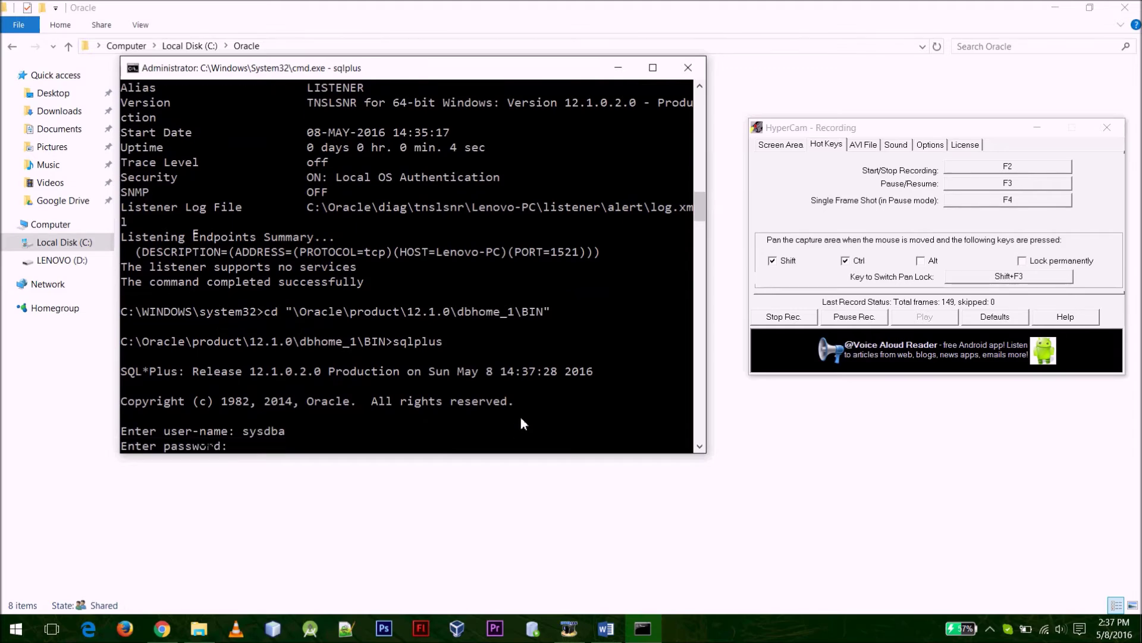
pyautogui.click(778, 326)
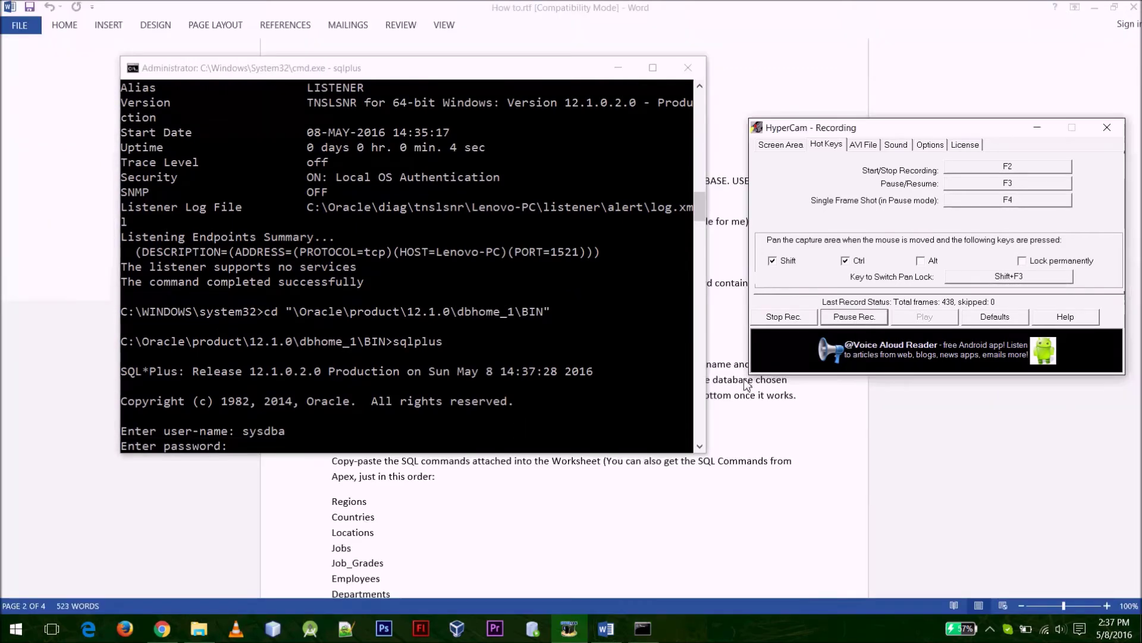
pyautogui.click(399, 437)
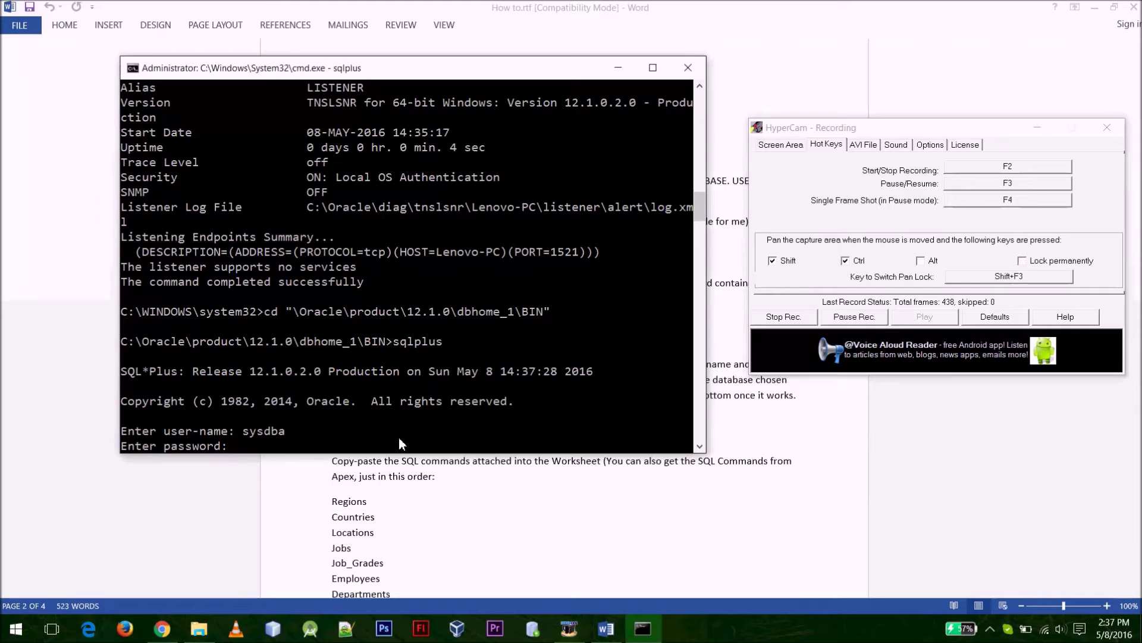
pyautogui.press('Return')
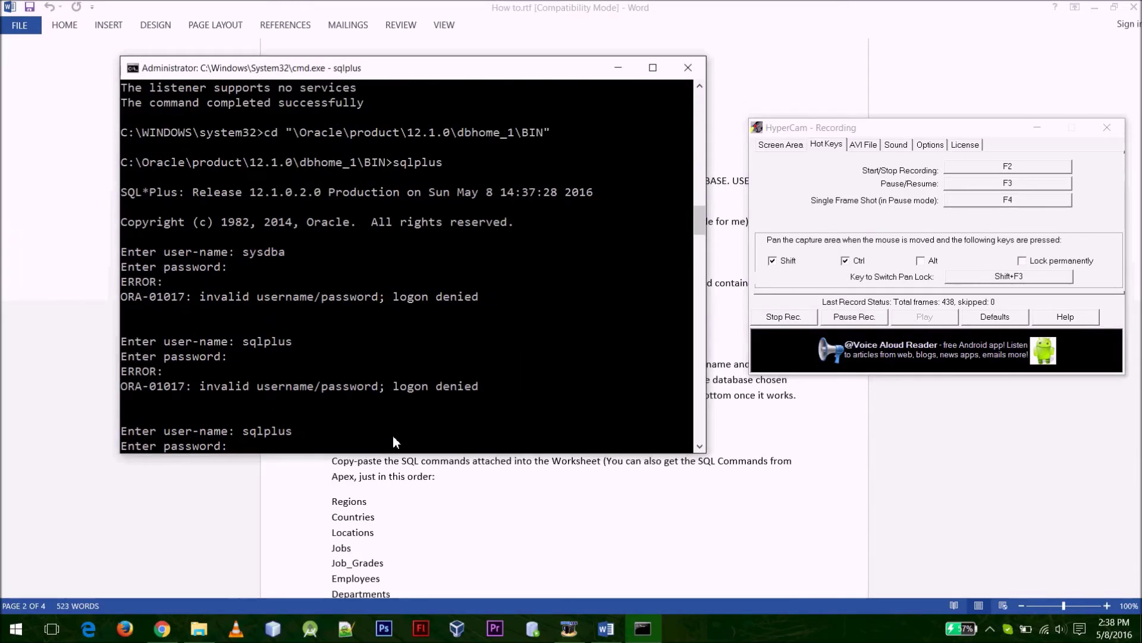
pyautogui.press('Return')
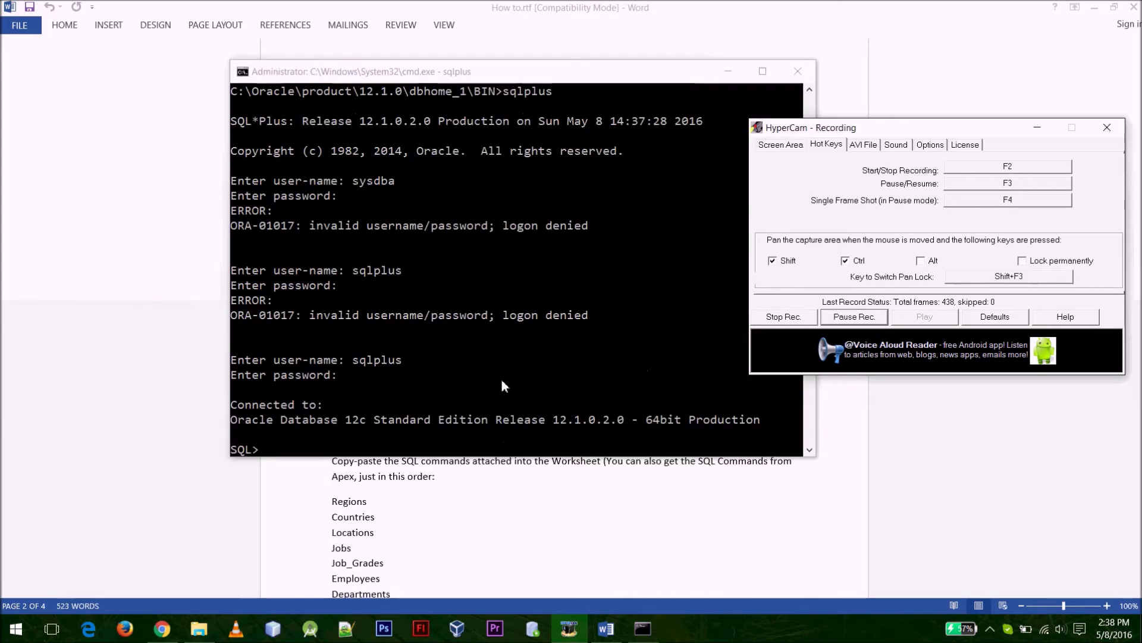
pyautogui.click(572, 419)
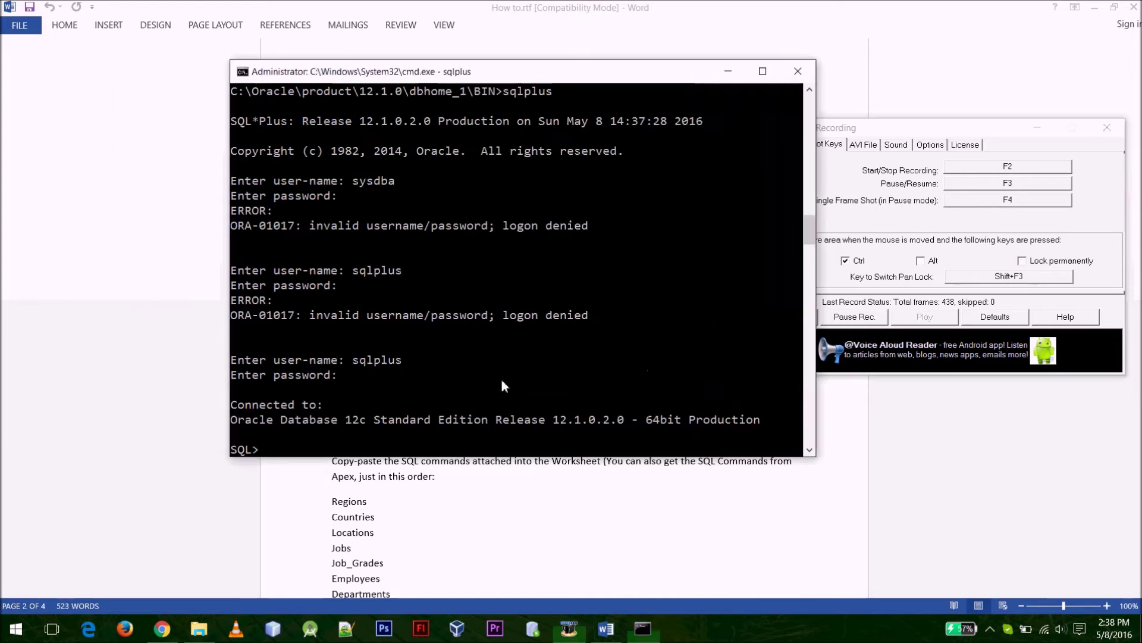
# Type CREATE USER c##admin IDENTIFIED BY a password with container = all
pyautogui.write('Create')
pyautogui.press('BackSpace')
pyautogui.press('BackSpace')
pyautogui.press('BackSpace')
pyautogui.press('BackSpace')
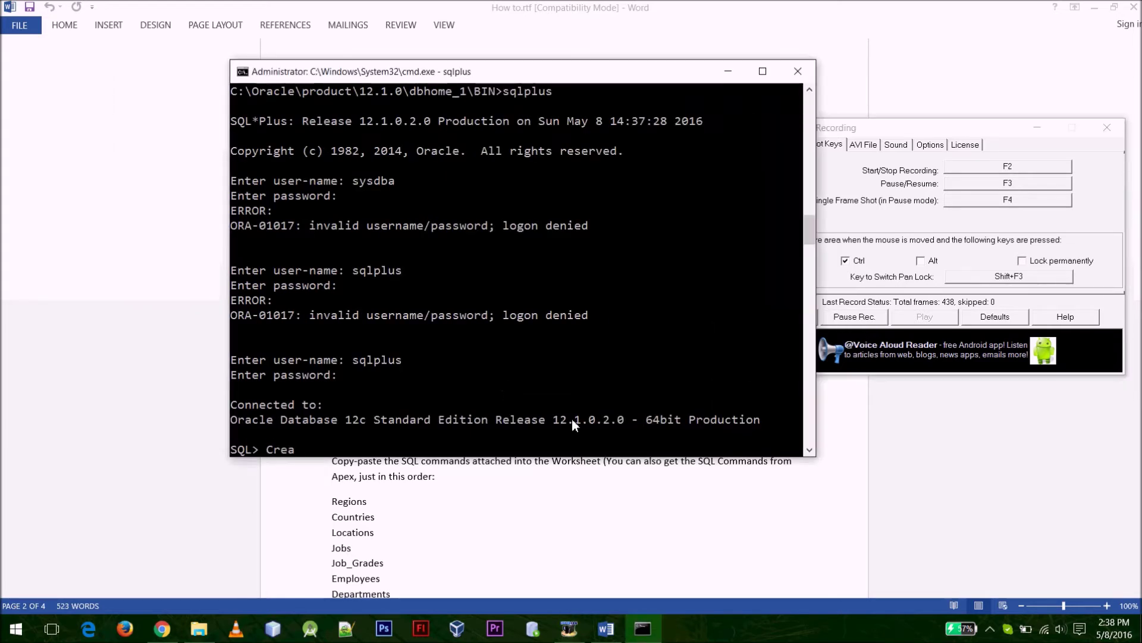
pyautogui.write('ea')
pyautogui.press('BackSpace')
pyautogui.press('BackSpace')
pyautogui.press('BackSpace')
pyautogui.write('REATE USER admin')
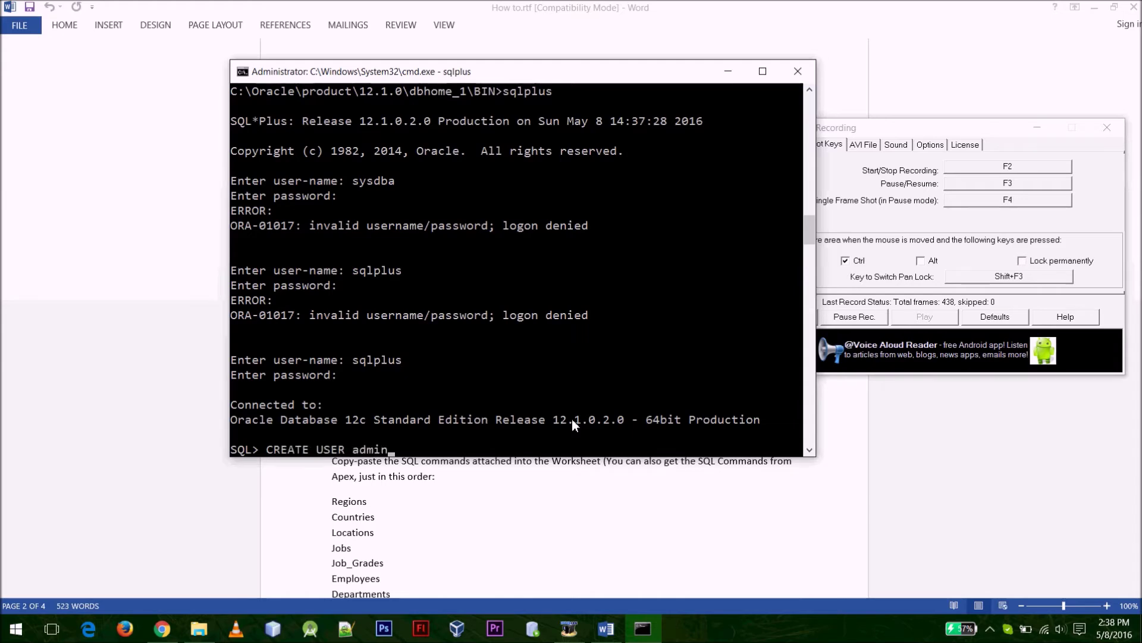
pyautogui.hotkey('alt', 'Tab')
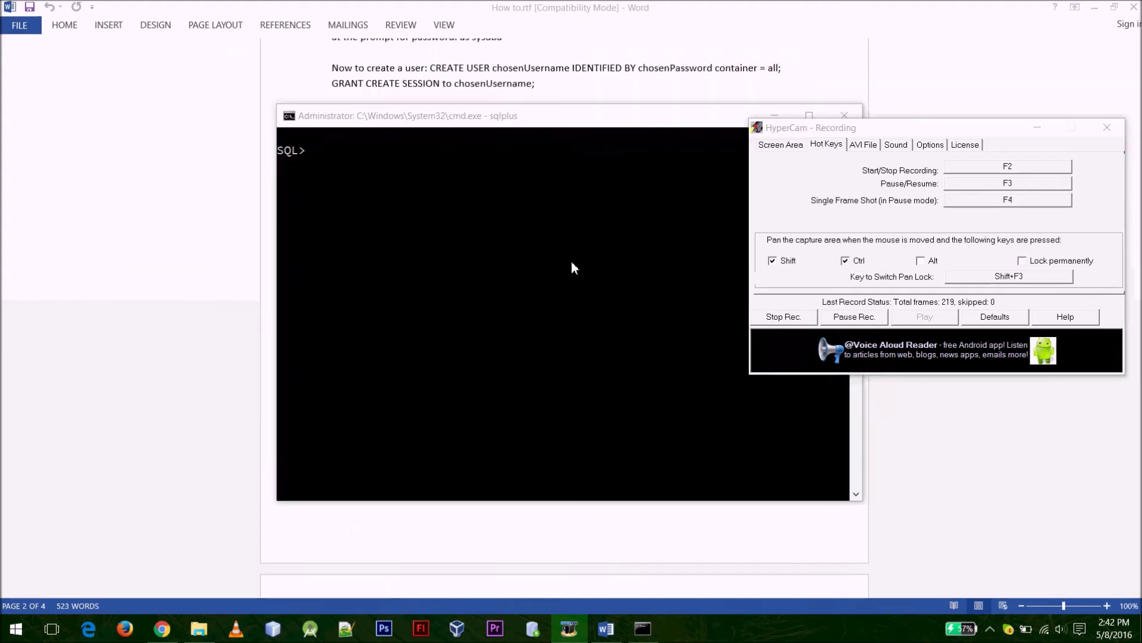
pyautogui.click(571, 261)
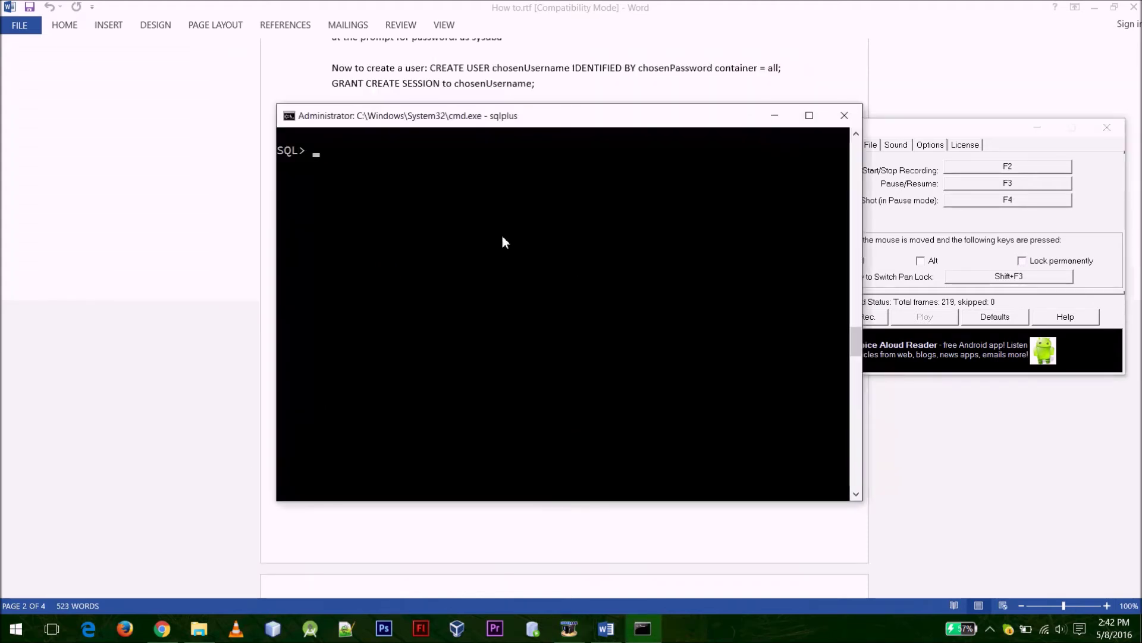
pyautogui.write('CREATE USER c##admin IDET')
pyautogui.press('BackSpace')
pyautogui.write('NTIFIED BY')
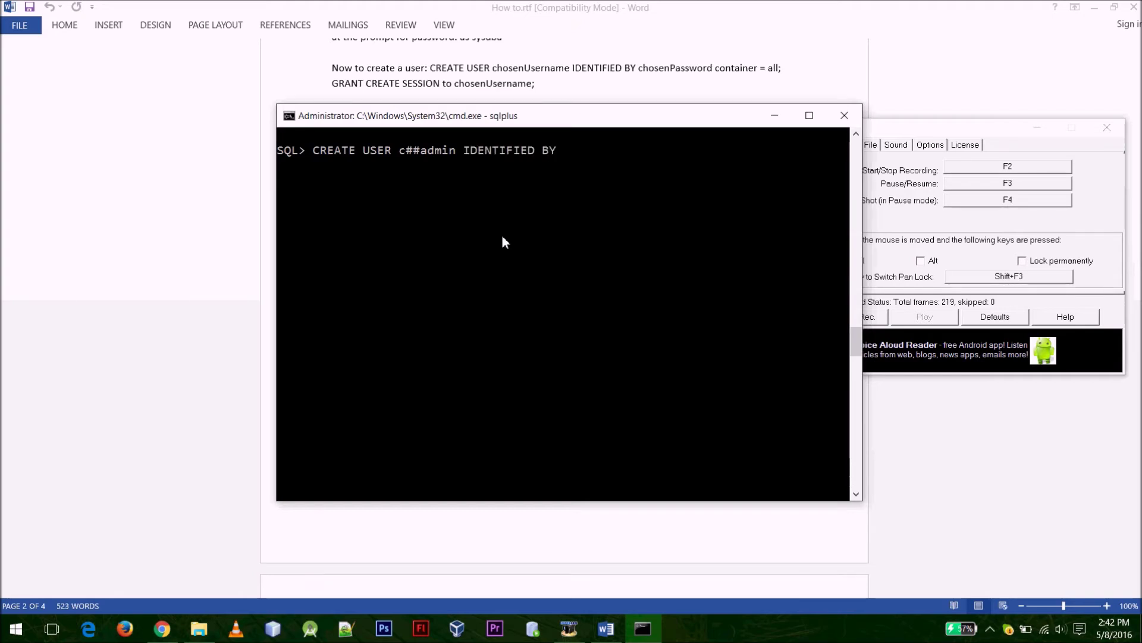
pyautogui.write(' passwords container = a')
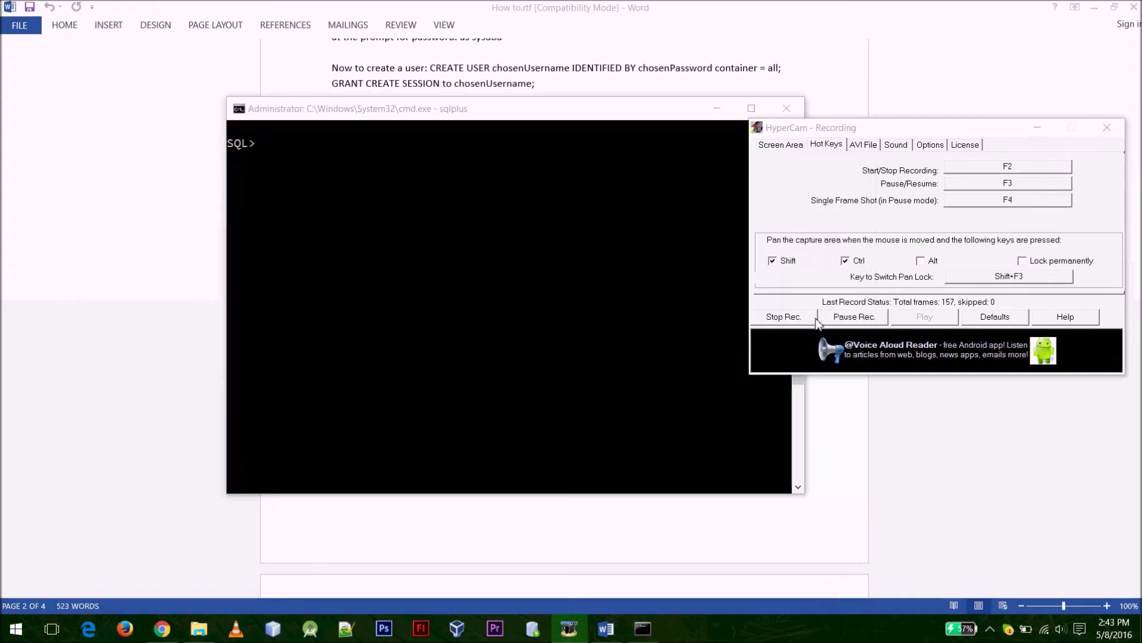
# Grant c##admin CREATE SESSION and rerun the corrected unlimited tablespace grant
pyautogui.click(594, 278)
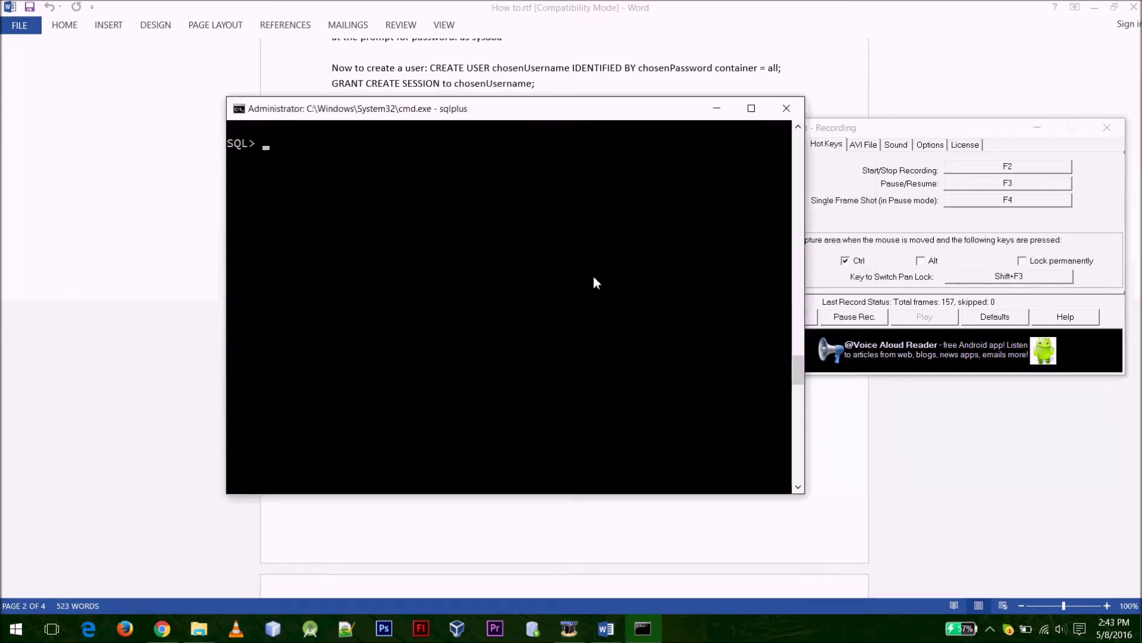
pyautogui.write('GRANT CREATE SESSION TO ')
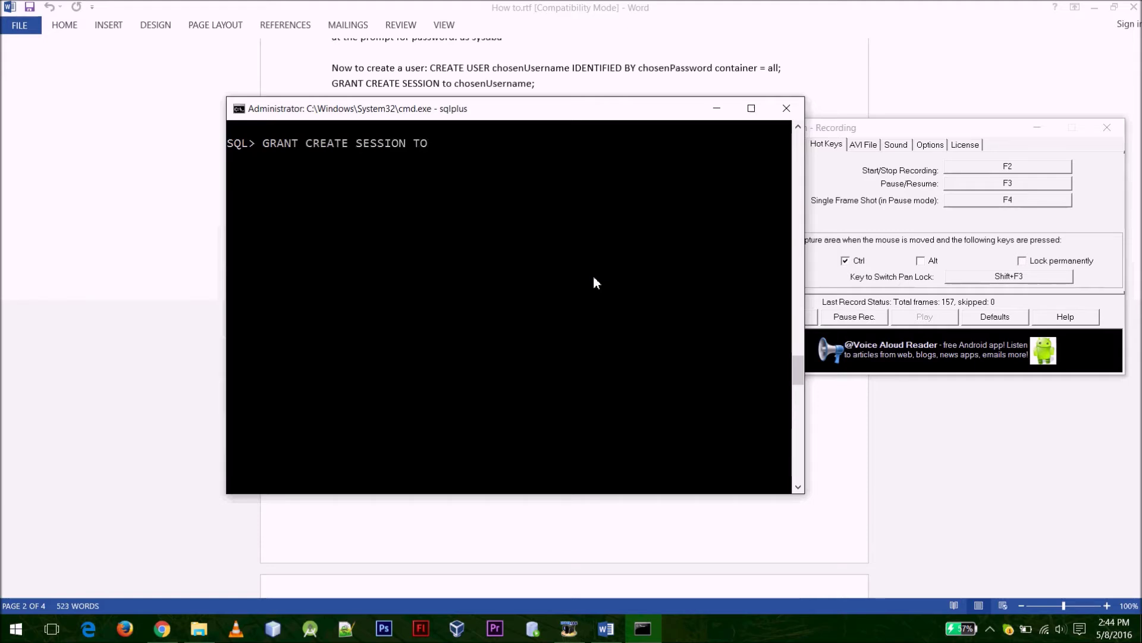
pyautogui.write('c##admin;')
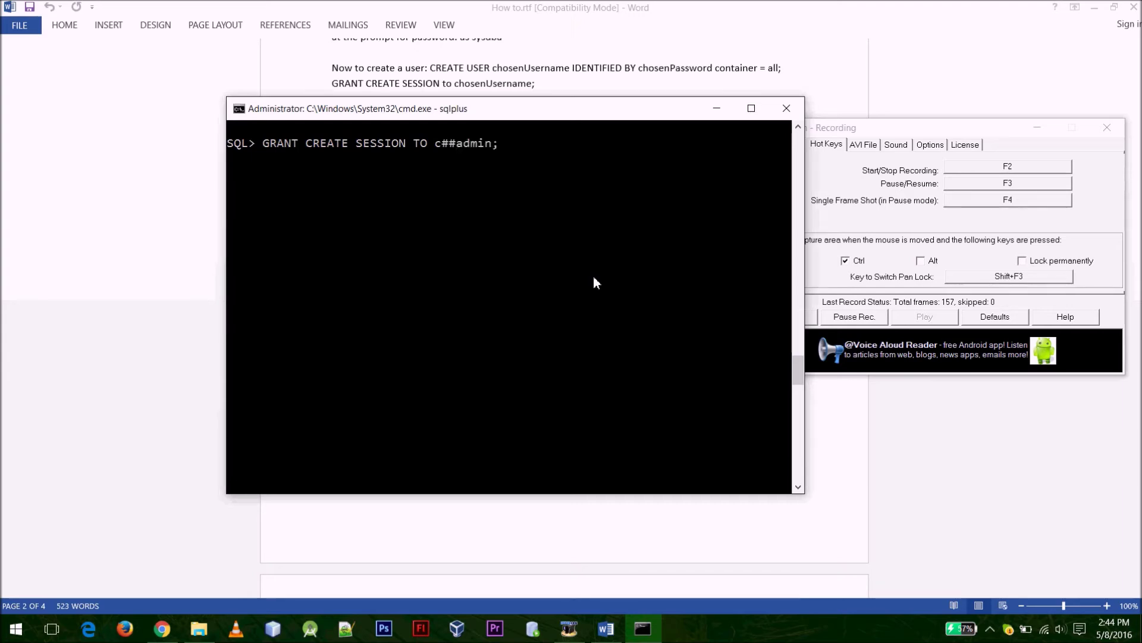
pyautogui.press('Return')
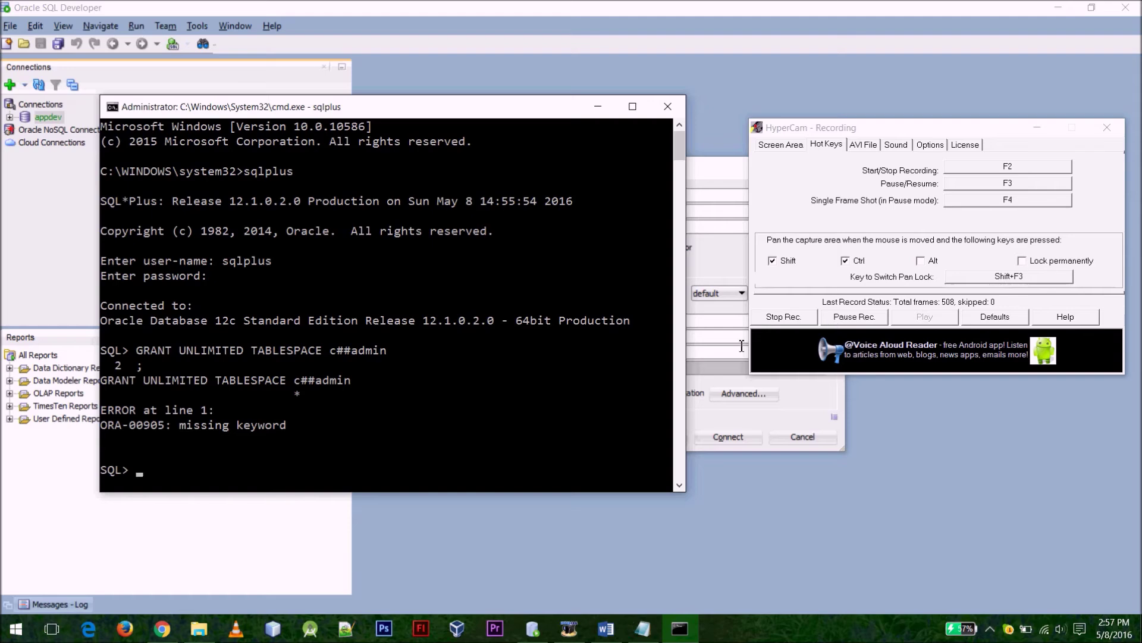
pyautogui.press('Up')
pyautogui.press('Left')
pyautogui.press('Left')
pyautogui.press('Left')
pyautogui.write('to')
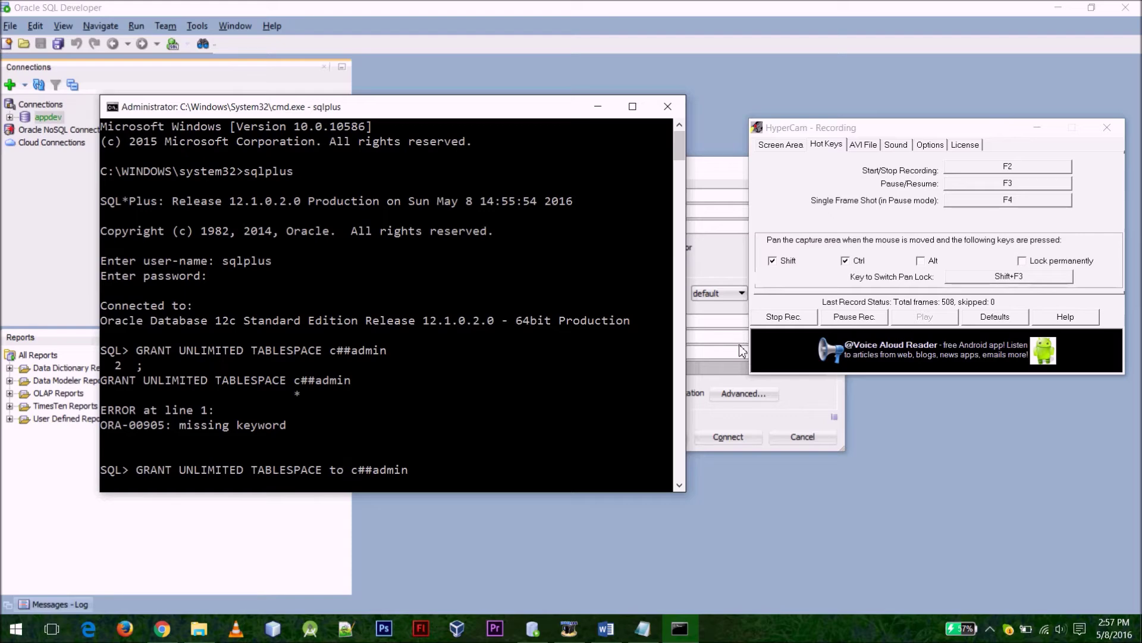
pyautogui.press('Right')
pyautogui.press('Right')
pyautogui.press('Right')
pyautogui.press('Right')
pyautogui.press('Right')
pyautogui.press('Return')
# Give c##admin unlimited quota, correcting the tablespace from adf to users
pyautogui.click(340, 391)
pyautogui.write('ALTER USER')
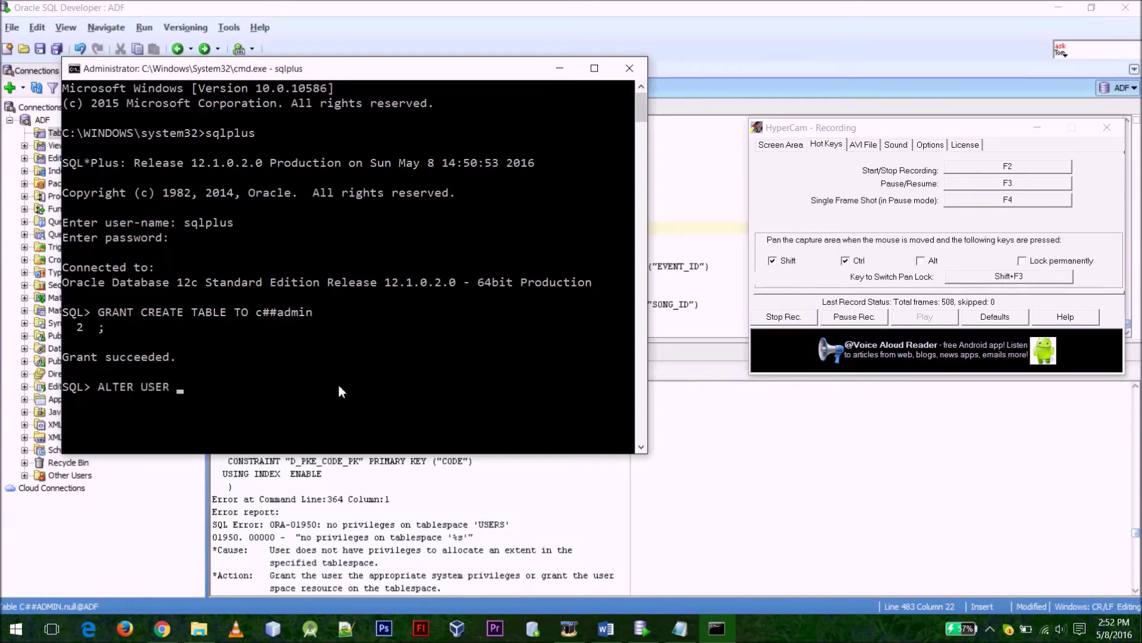
pyautogui.write(' c##admin')
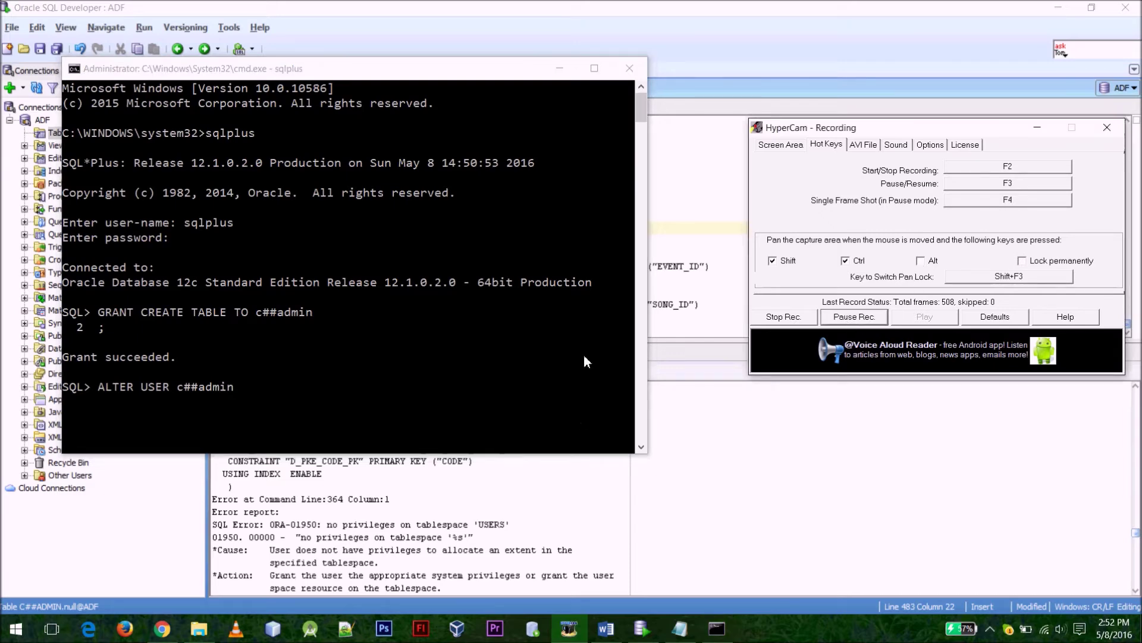
pyautogui.write(' qu')
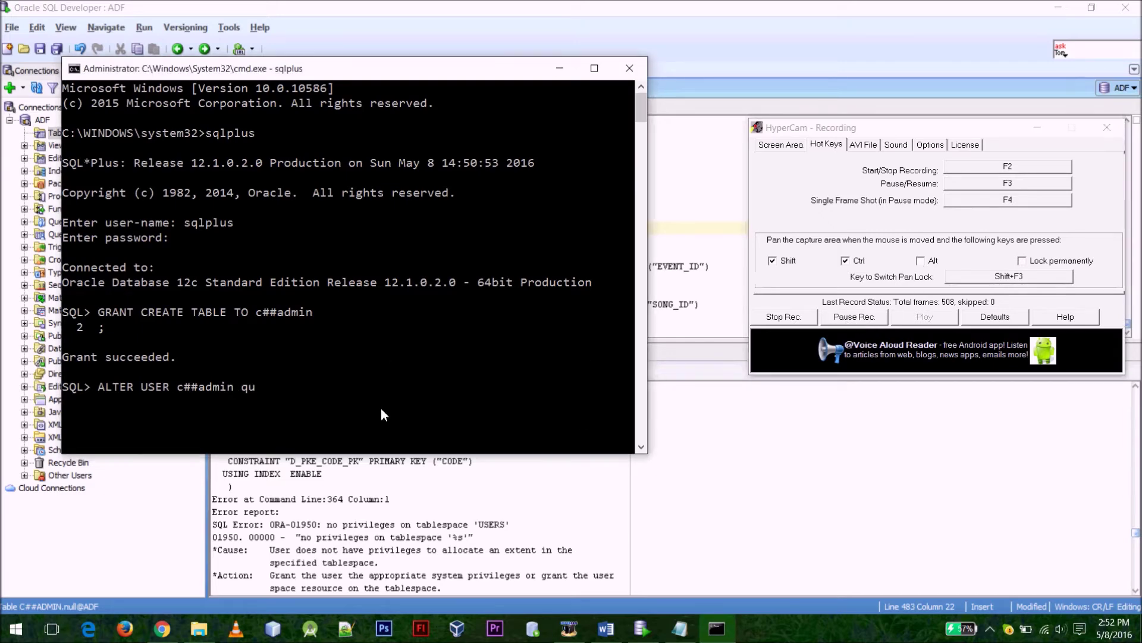
pyautogui.write('ota to unlimited')
pyautogui.press('Left')
pyautogui.press('Left')
pyautogui.press('Left')
pyautogui.press('Left')
pyautogui.press('Left')
pyautogui.press('Left')
pyautogui.press('Left')
pyautogui.press('Left')
pyautogui.press('Left')
pyautogui.press('BackSpace')
pyautogui.press('BackSpace')
pyautogui.press('BackSpace')
pyautogui.write('on ad')
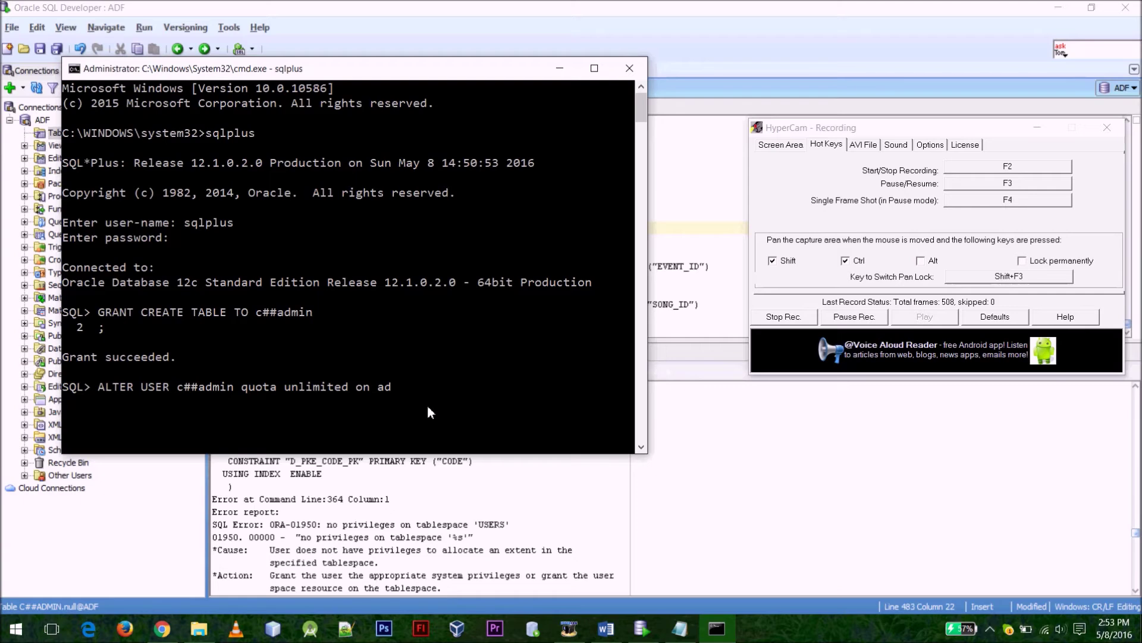
pyautogui.write('f;')
pyautogui.press('Return')
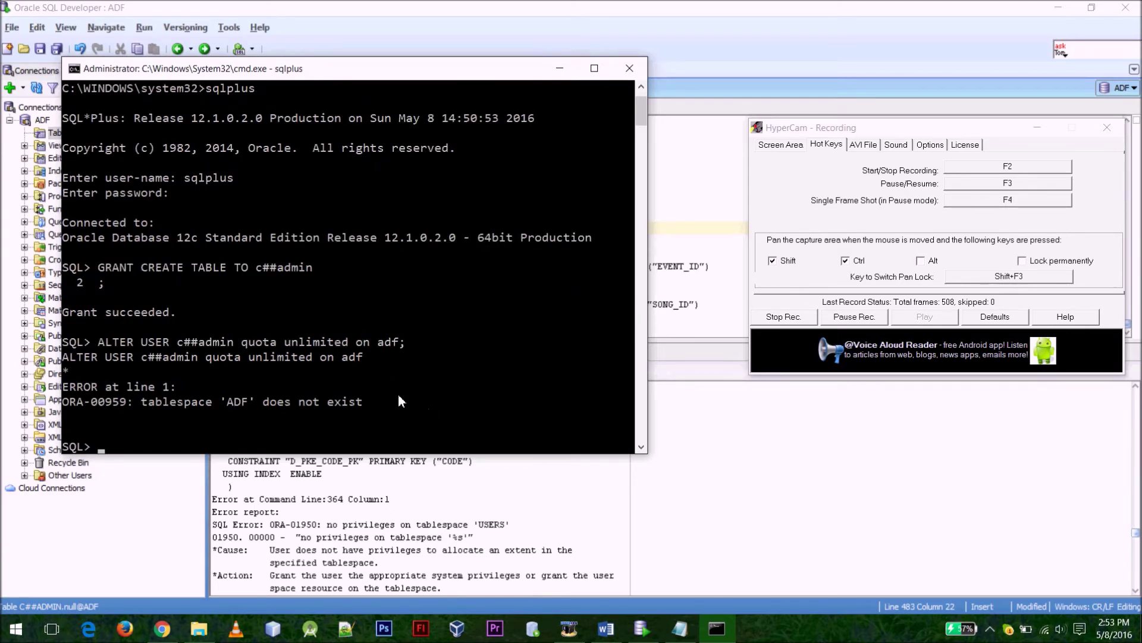
pyautogui.press('Up')
pyautogui.press('BackSpace')
pyautogui.press('BackSpace')
pyautogui.press('BackSpace')
pyautogui.press('BackSpace')
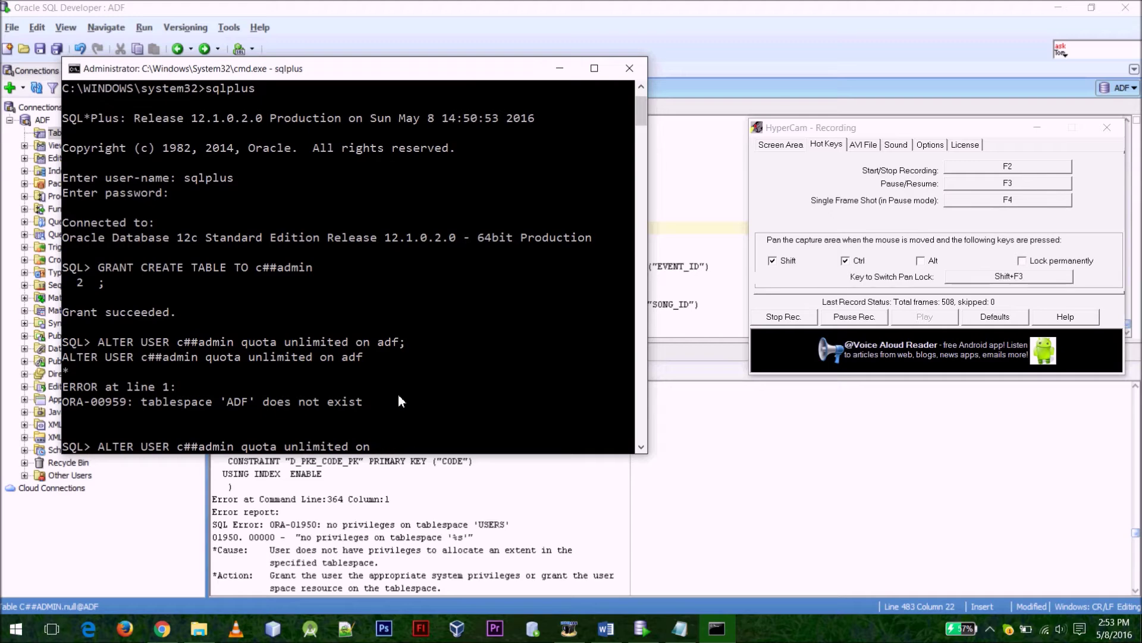
pyautogui.write('users;')
pyautogui.press('Return')
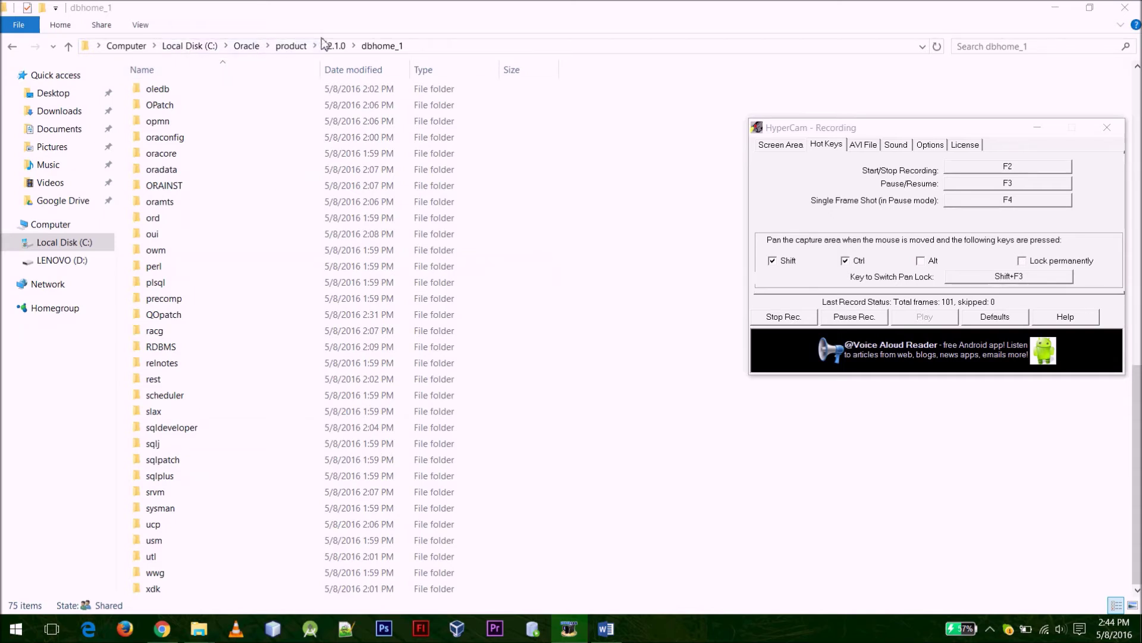
# Launch sqldeveloper.exe from the dbhome_1\sqldeveloper folder
pyautogui.click(315, 332)
pyautogui.write('sql')
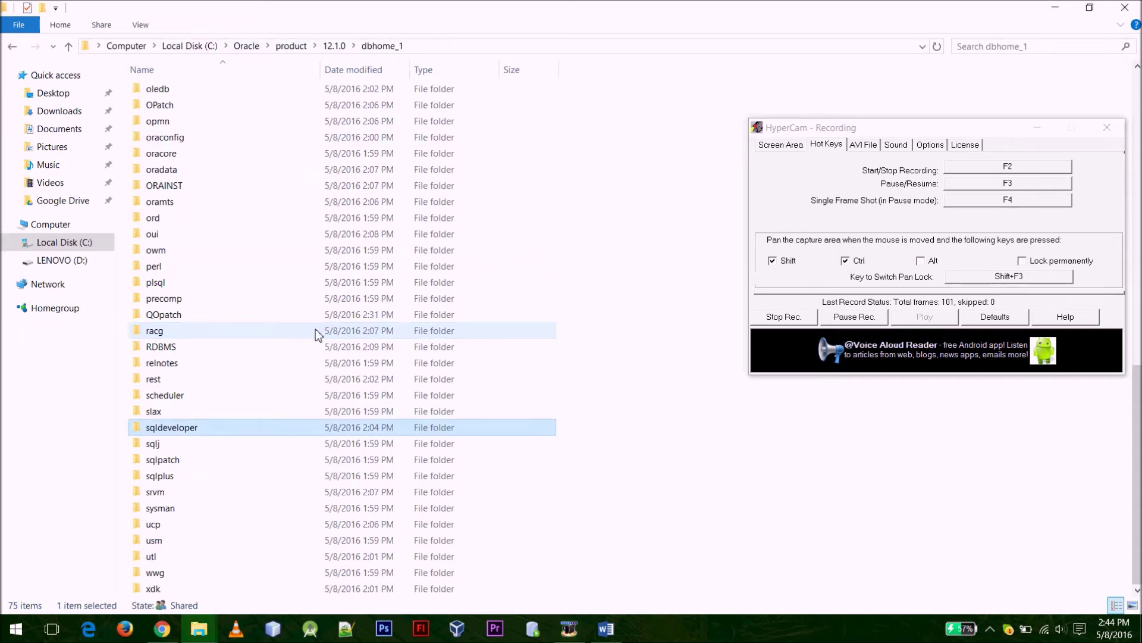
pyautogui.press('Return')
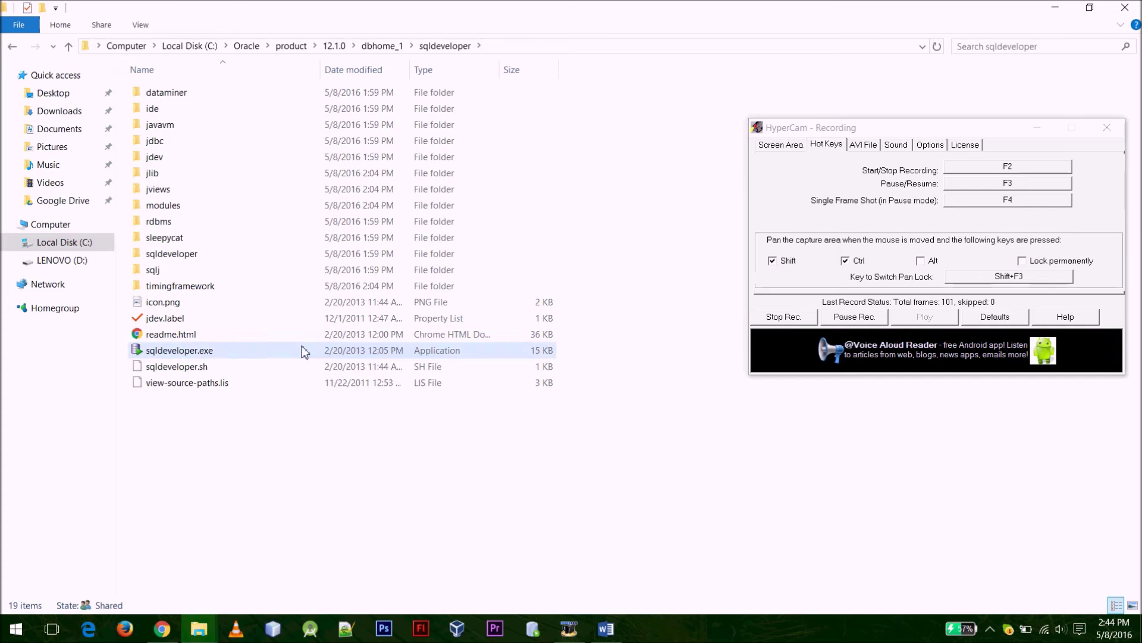
pyautogui.click(304, 350)
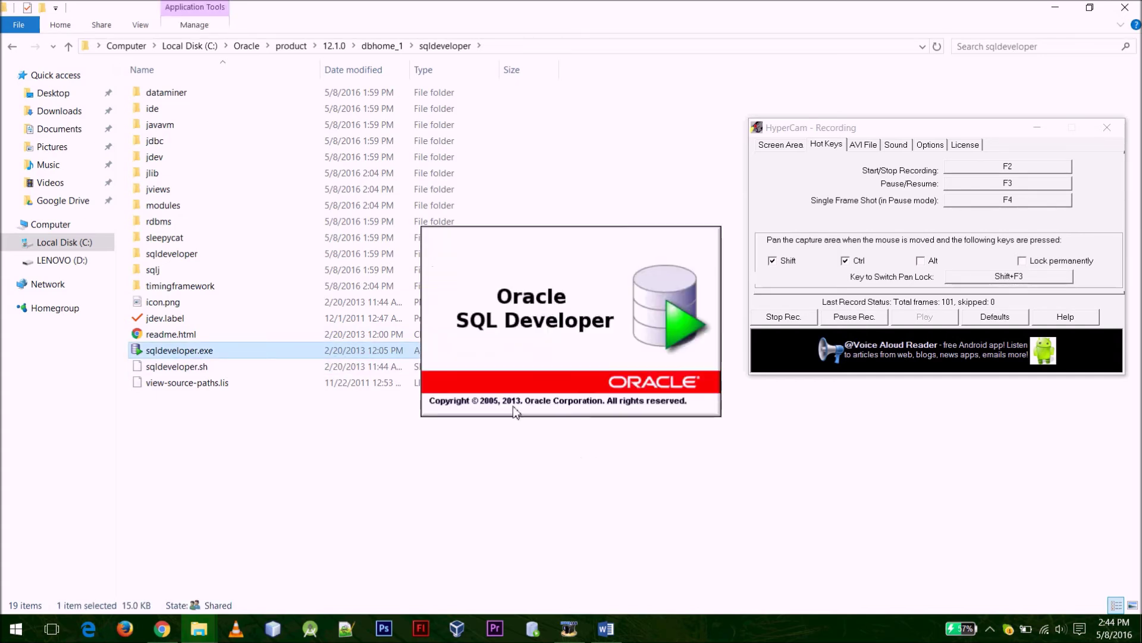
pyautogui.click(841, 321)
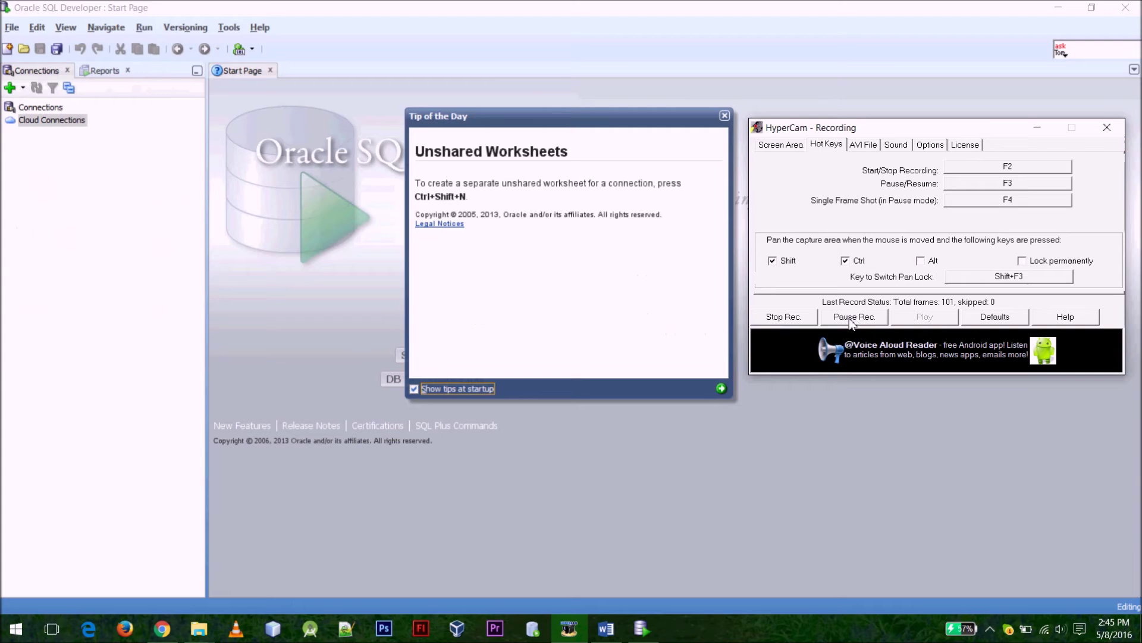
pyautogui.click(602, 327)
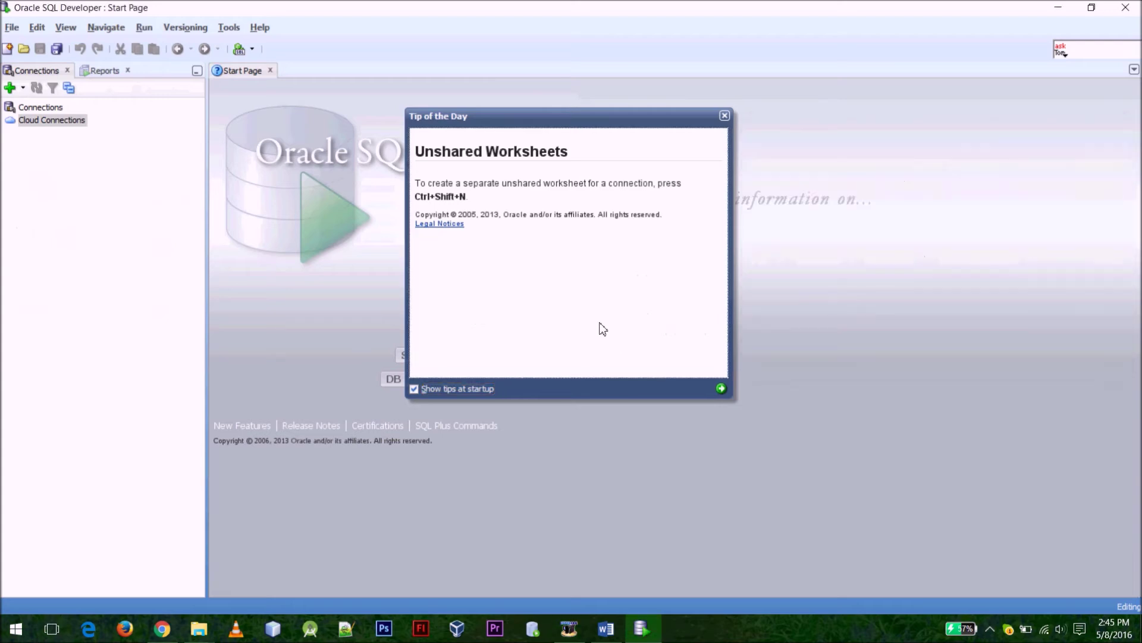
# Dismiss the Tip of the Day and begin a new connection named ADF
pyautogui.click(722, 115)
pyautogui.click(29, 106)
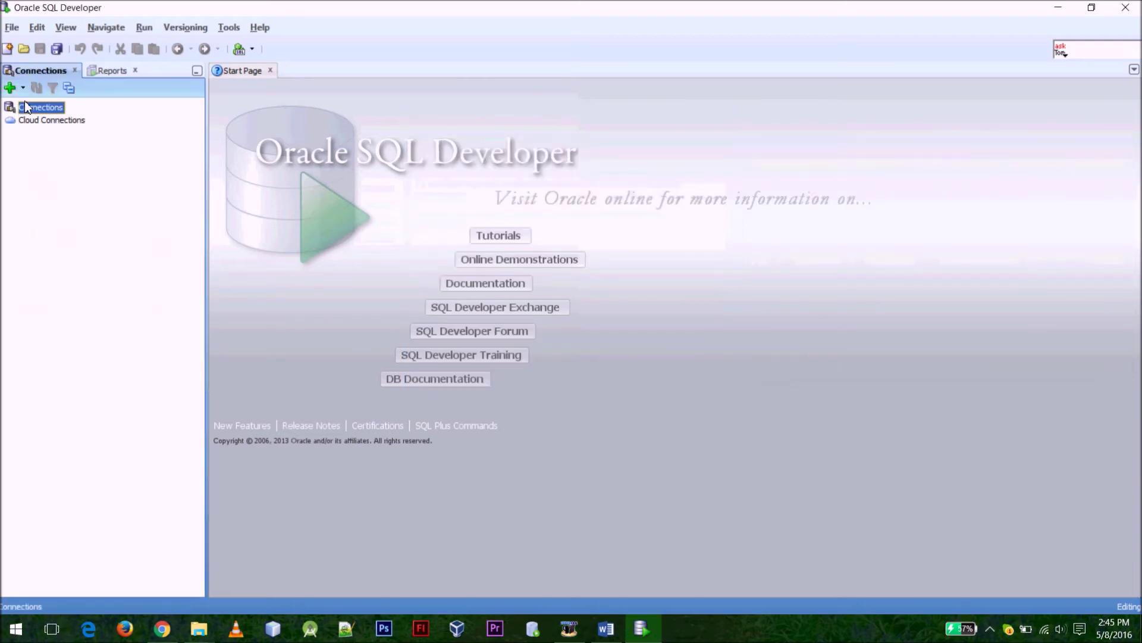
pyautogui.click(10, 89)
pyautogui.click(598, 203)
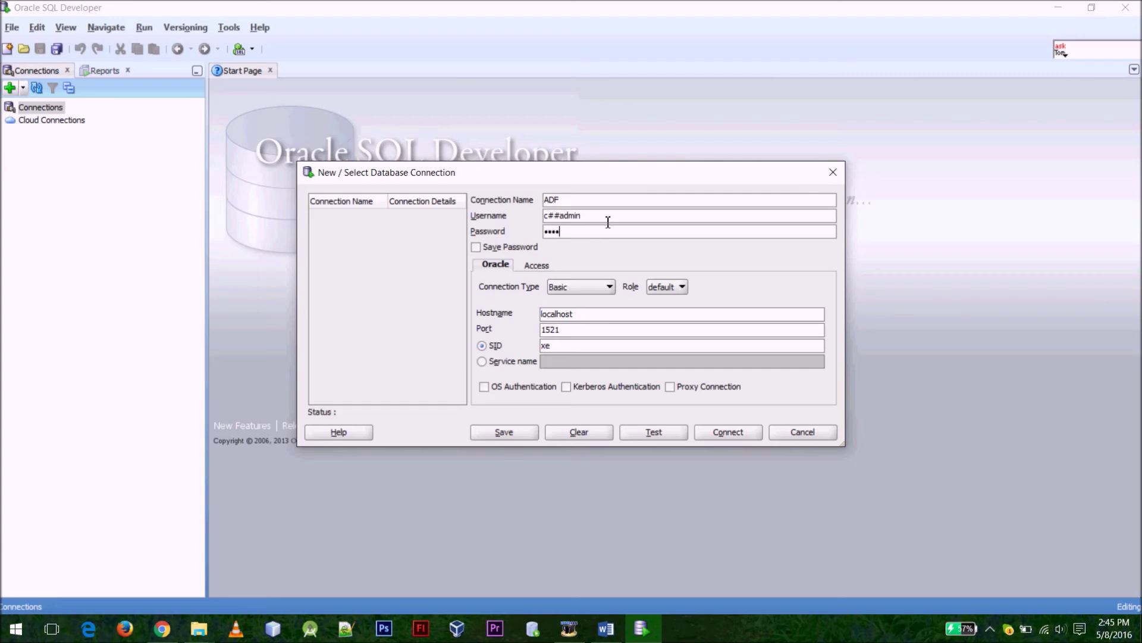
# Use a Basic connection to localhost:1521 with SID ADF, then test, save and connect
pyautogui.click(592, 285)
pyautogui.click(591, 283)
pyautogui.click(579, 315)
pyautogui.moveTo(582, 343); pyautogui.dragTo(505, 343)
pyautogui.press('BackSpace')
pyautogui.click(654, 431)
pyautogui.click(505, 430)
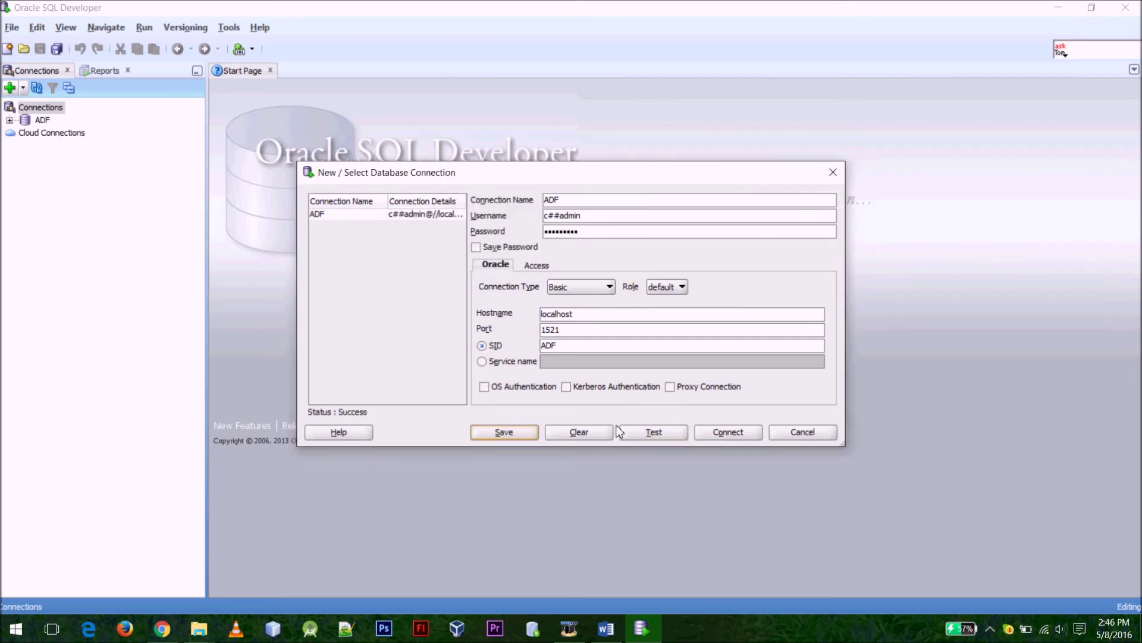
pyautogui.click(749, 430)
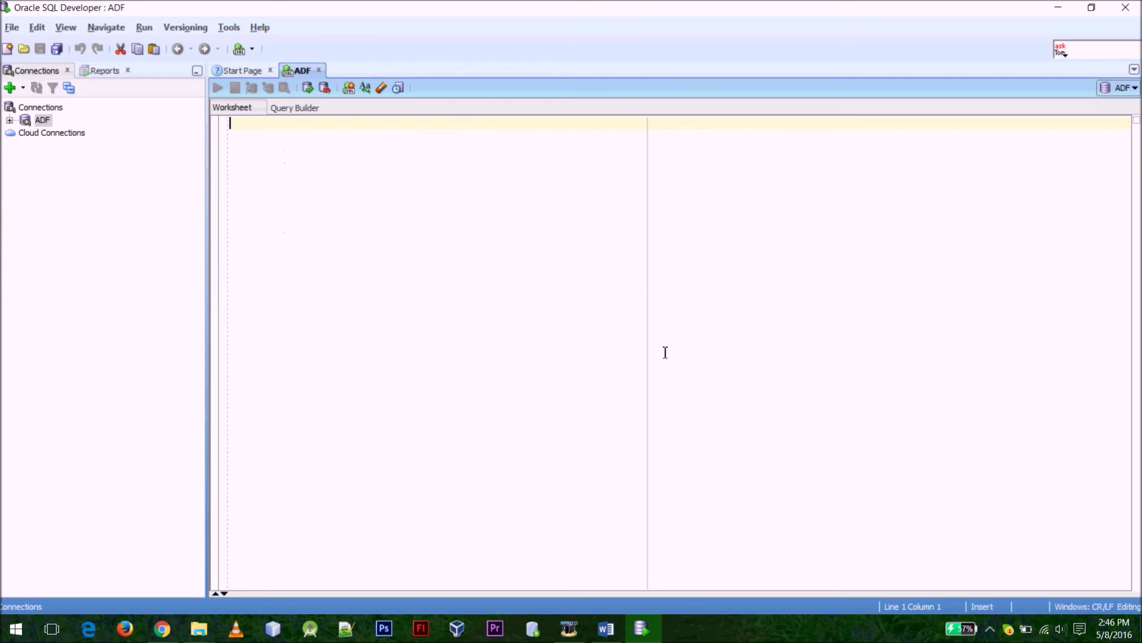
# Run the table-creation script with Run Script and select the ADF connection node
pyautogui.click(570, 628)
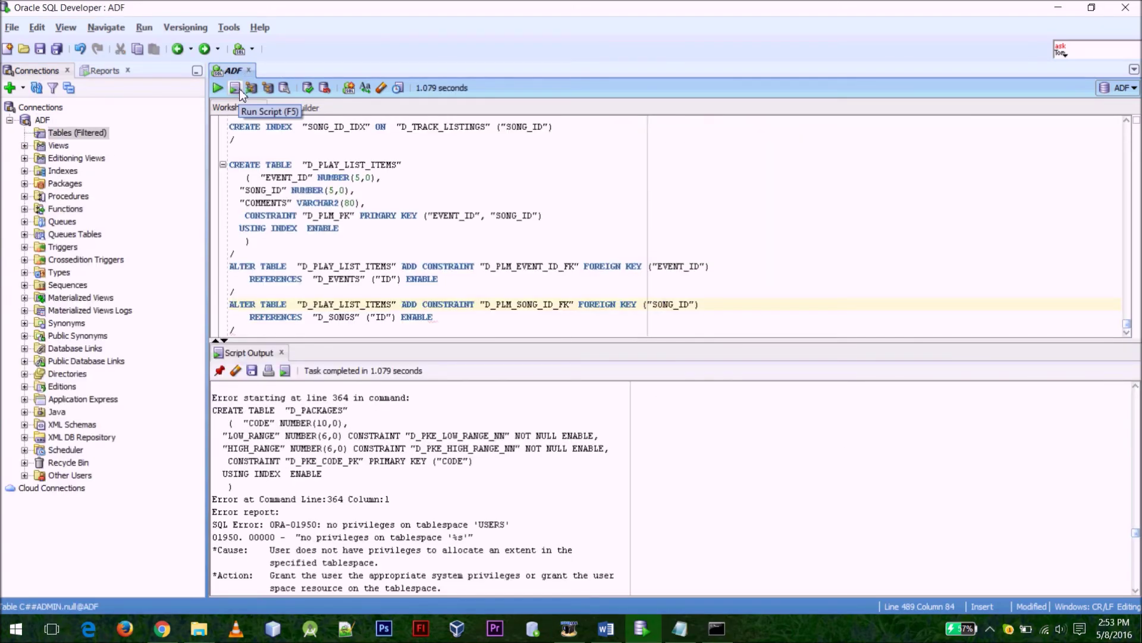
pyautogui.click(239, 88)
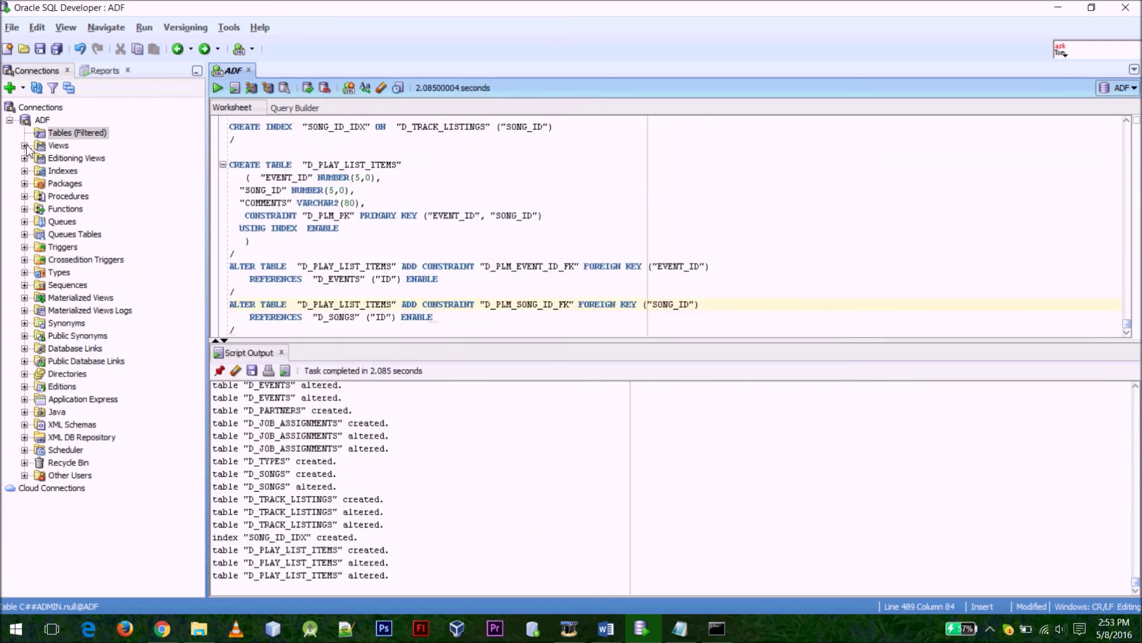
pyautogui.click(67, 132)
pyautogui.click(42, 120)
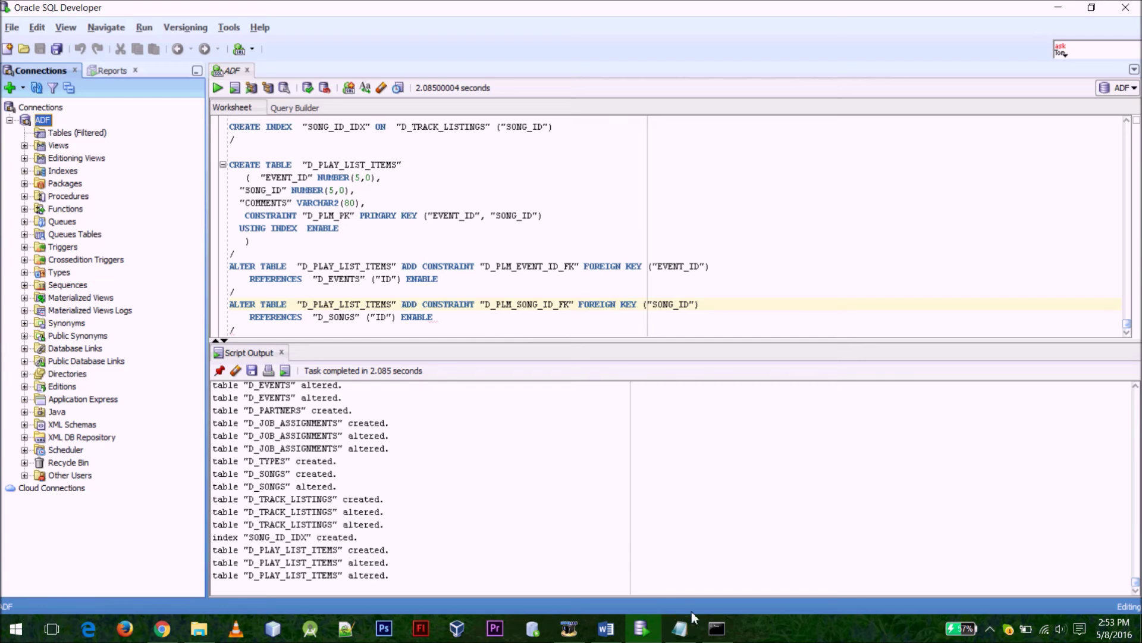
# Close the SQL*Plus window, quit SQL Developer and save the worksheet as TableCreator on the Desktop
pyautogui.click(717, 629)
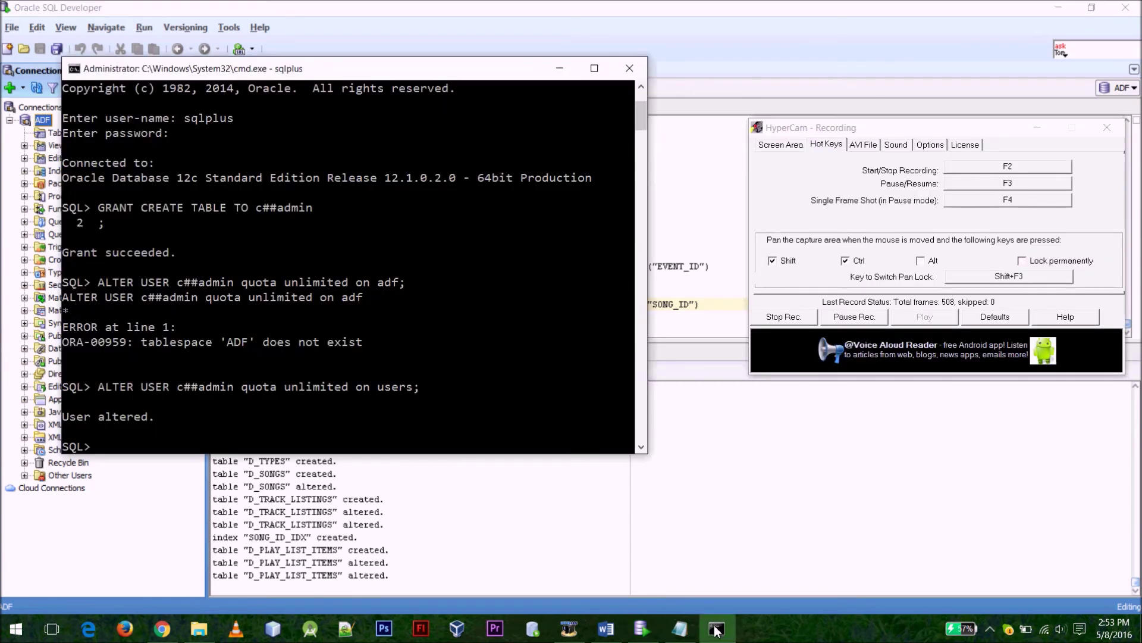
pyautogui.click(627, 74)
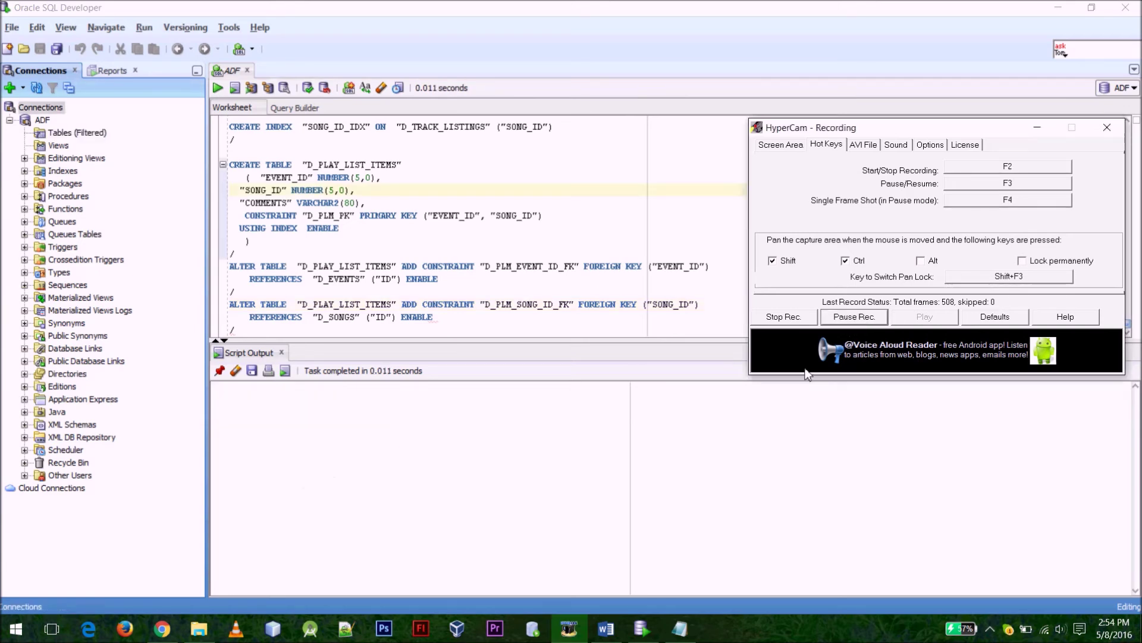
pyautogui.click(409, 248)
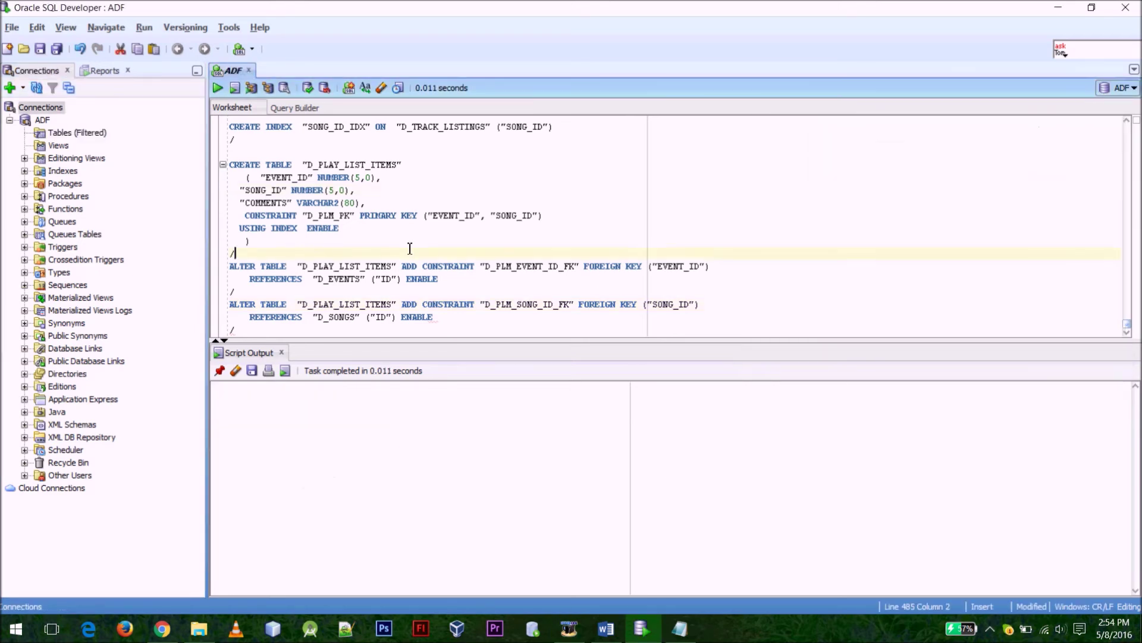
pyautogui.click(1125, 7)
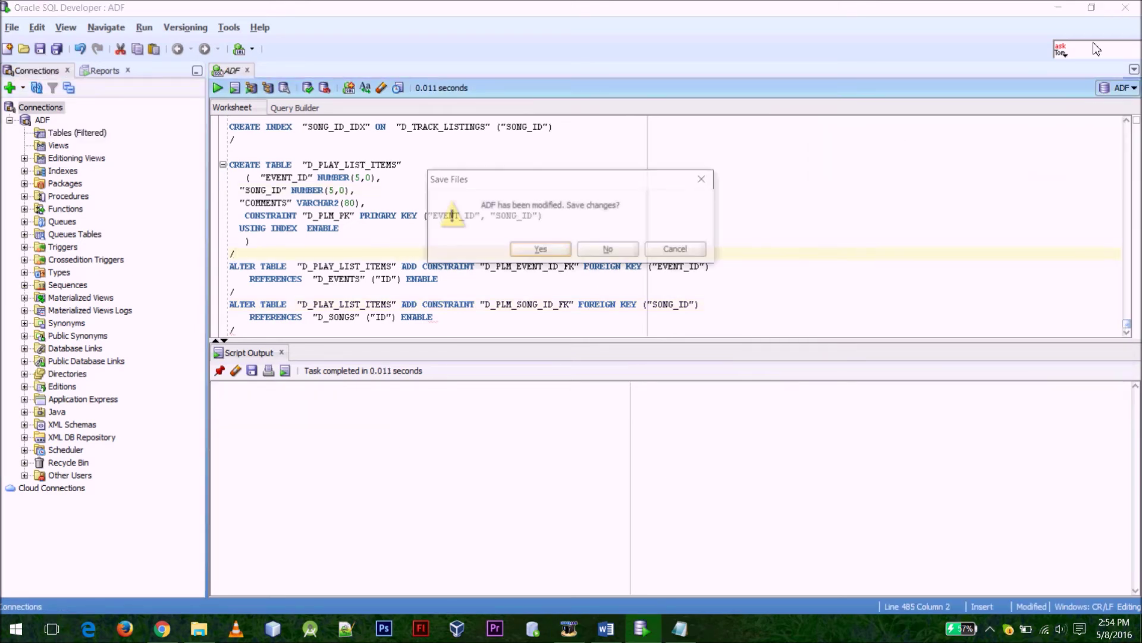
pyautogui.click(540, 250)
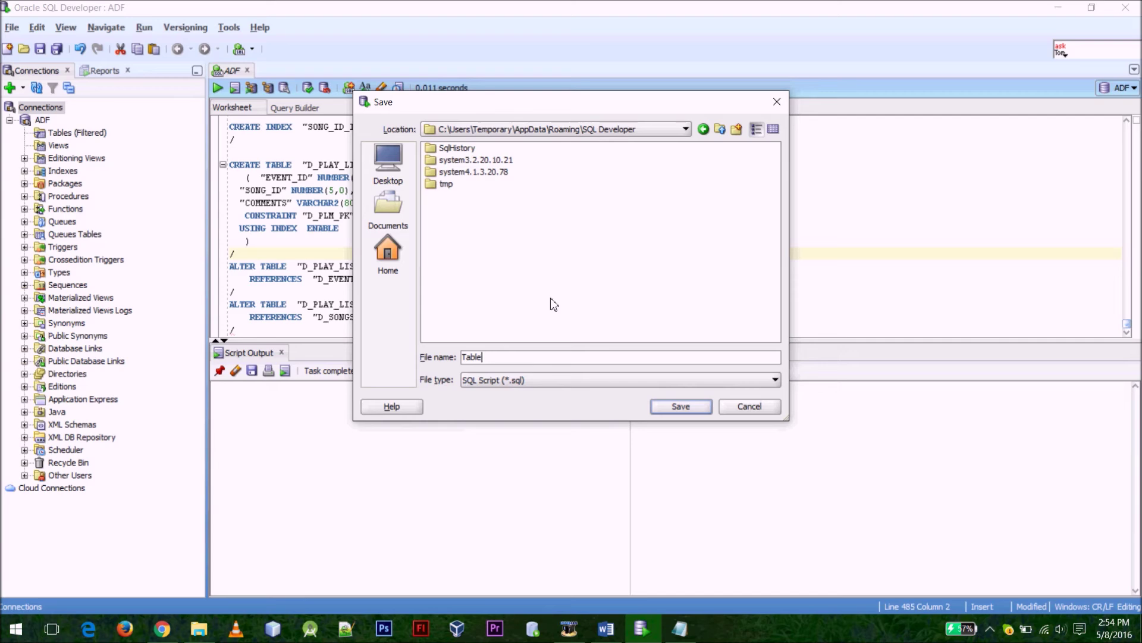
pyautogui.click(388, 160)
pyautogui.click(678, 407)
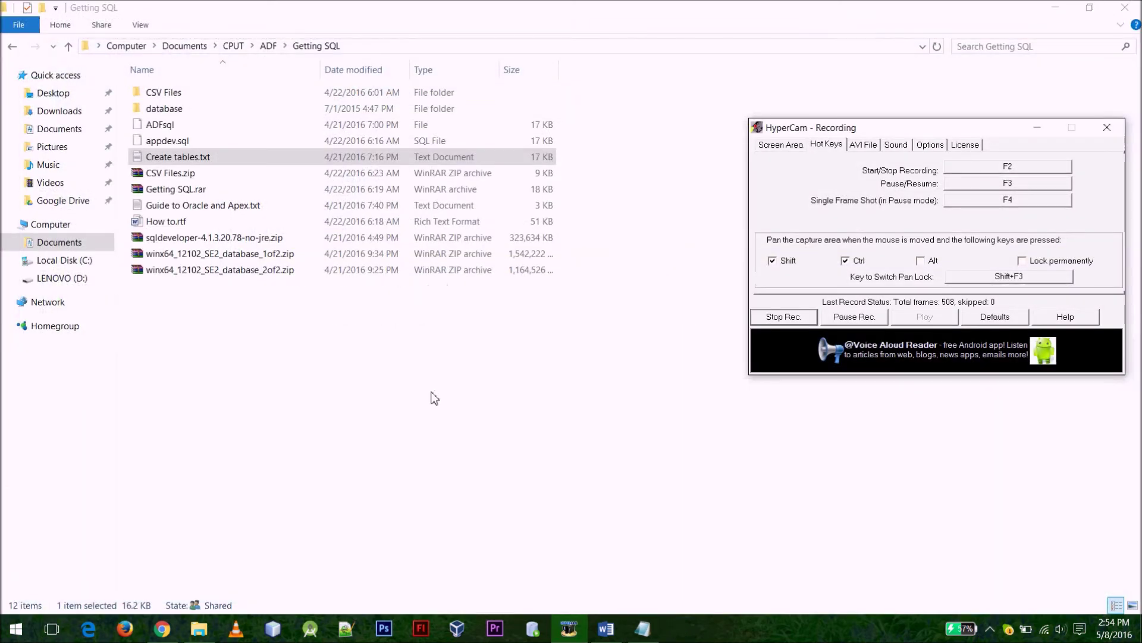
# Relaunch SQL Developer from a Start menu search for 'sqlde'
pyautogui.click(17, 628)
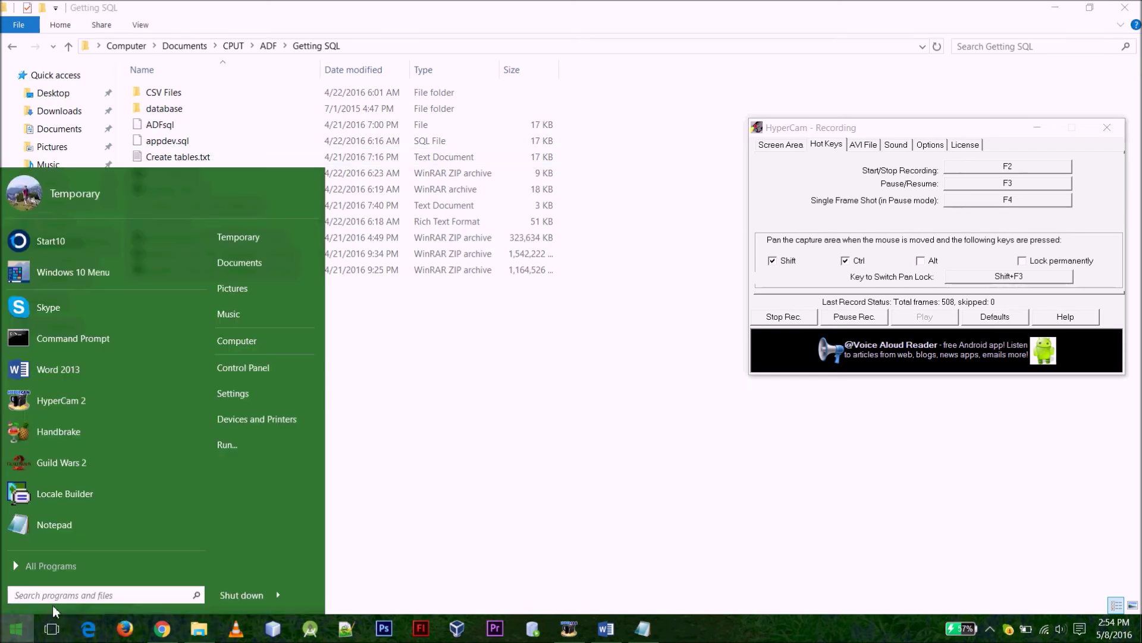
pyautogui.write('sqlde')
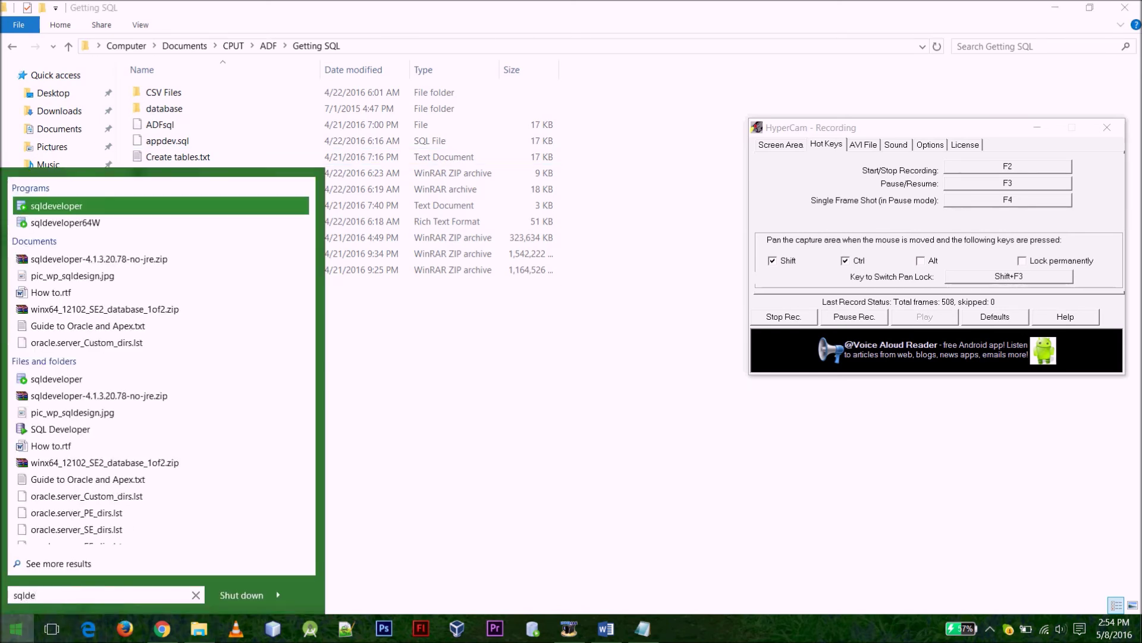
pyautogui.press('Return')
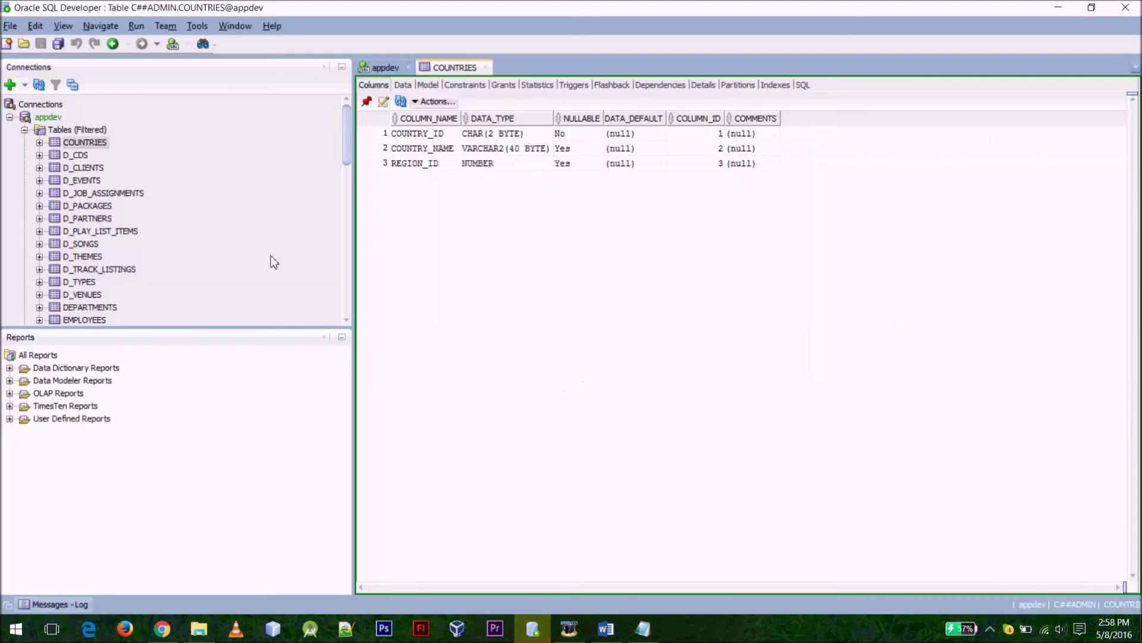
# Confirm COUNTRIES has no rows in its Data tab, check D_CDS and D_CLIENTS, then show COUNTRIES' columns
pyautogui.click(402, 85)
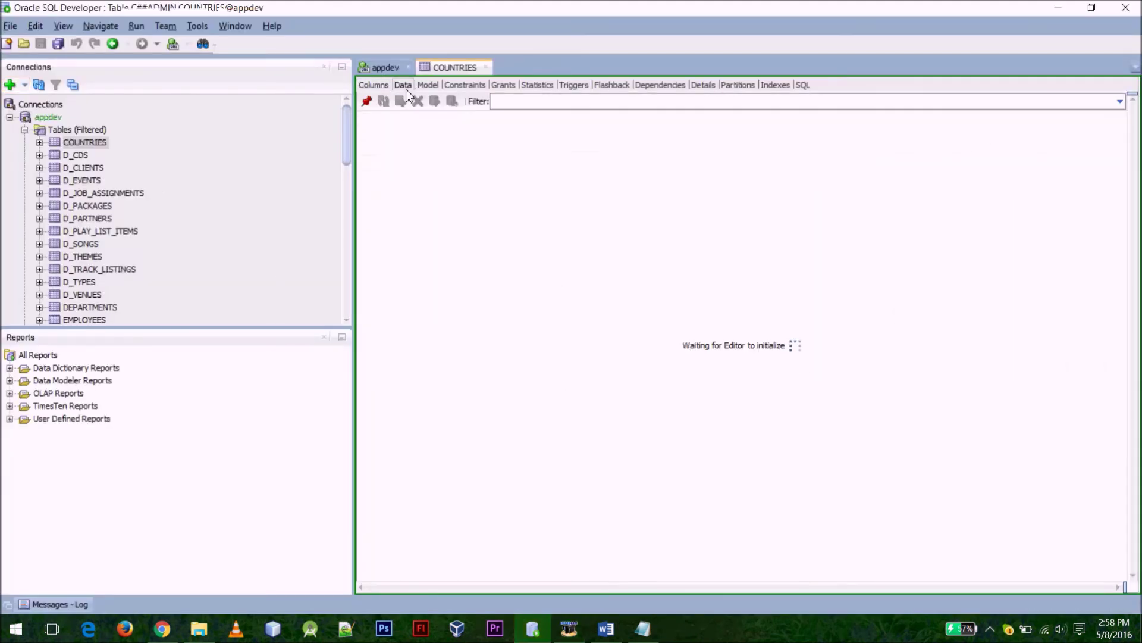
pyautogui.click(73, 156)
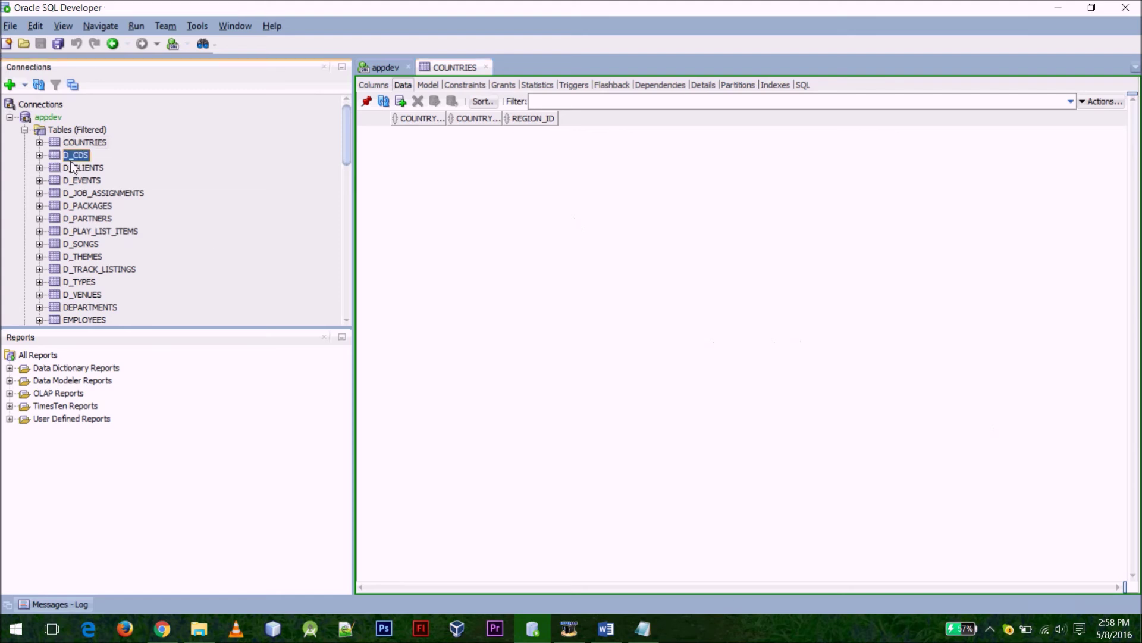
pyautogui.click(74, 169)
pyautogui.click(83, 142)
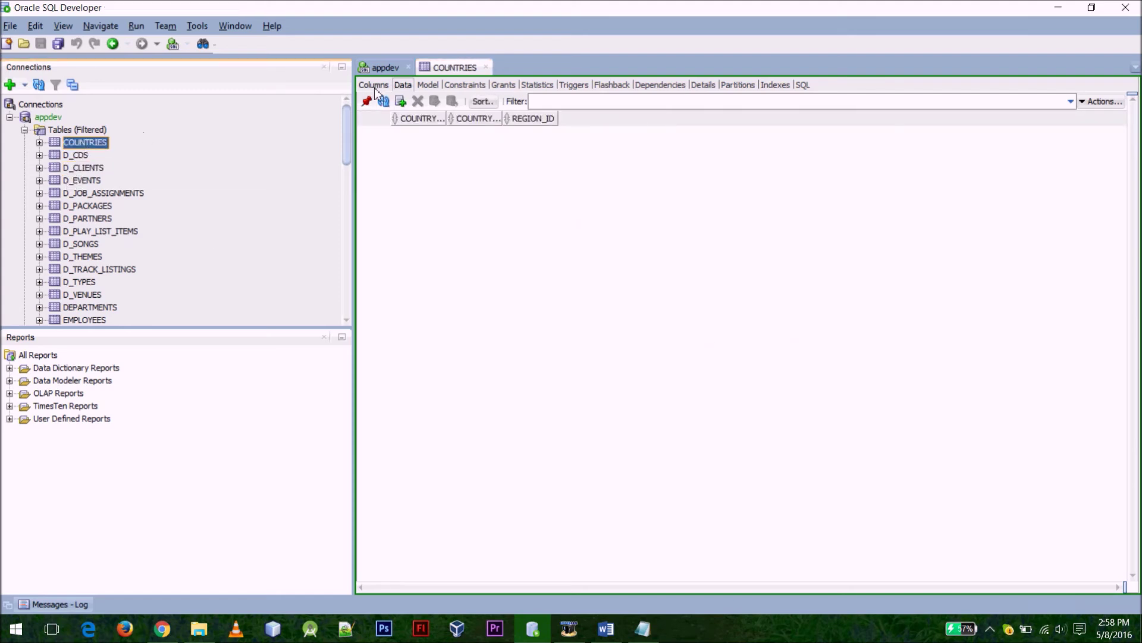
pyautogui.click(379, 84)
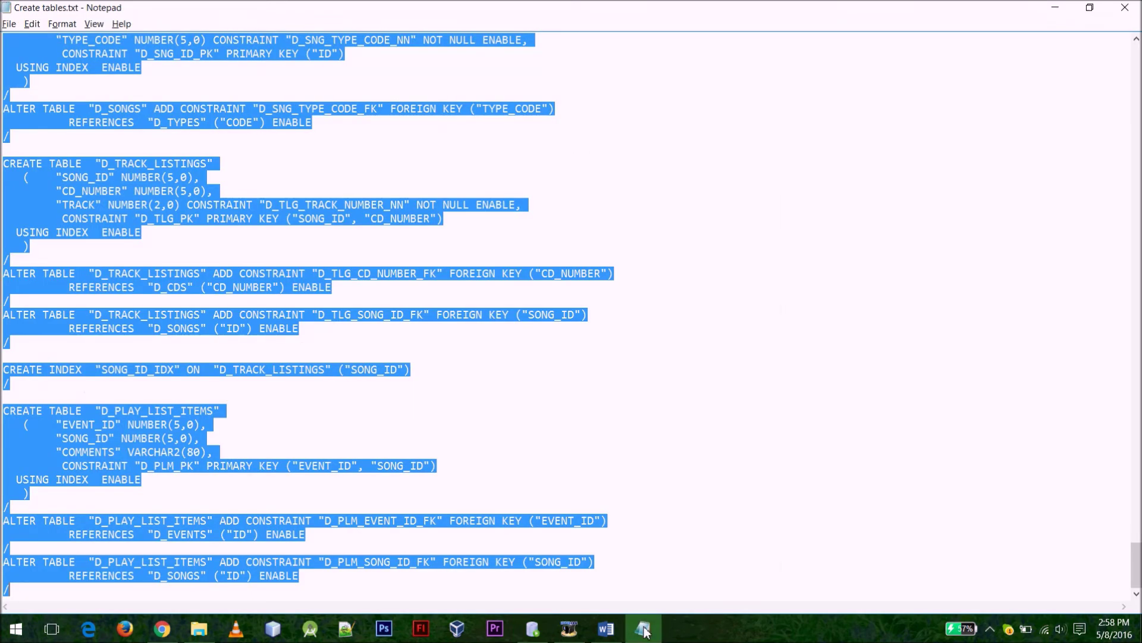
pyautogui.click(658, 462)
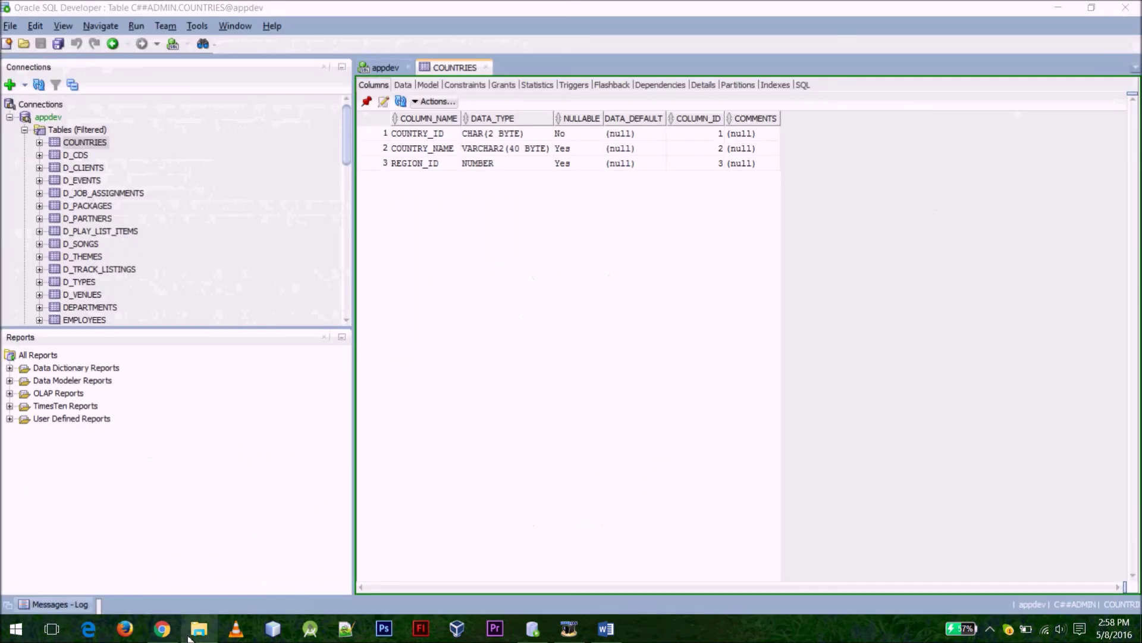
# Look inside the CSV Files folder, go back to Getting SQL, and bring up How to.rtf in Word
pyautogui.click(189, 639)
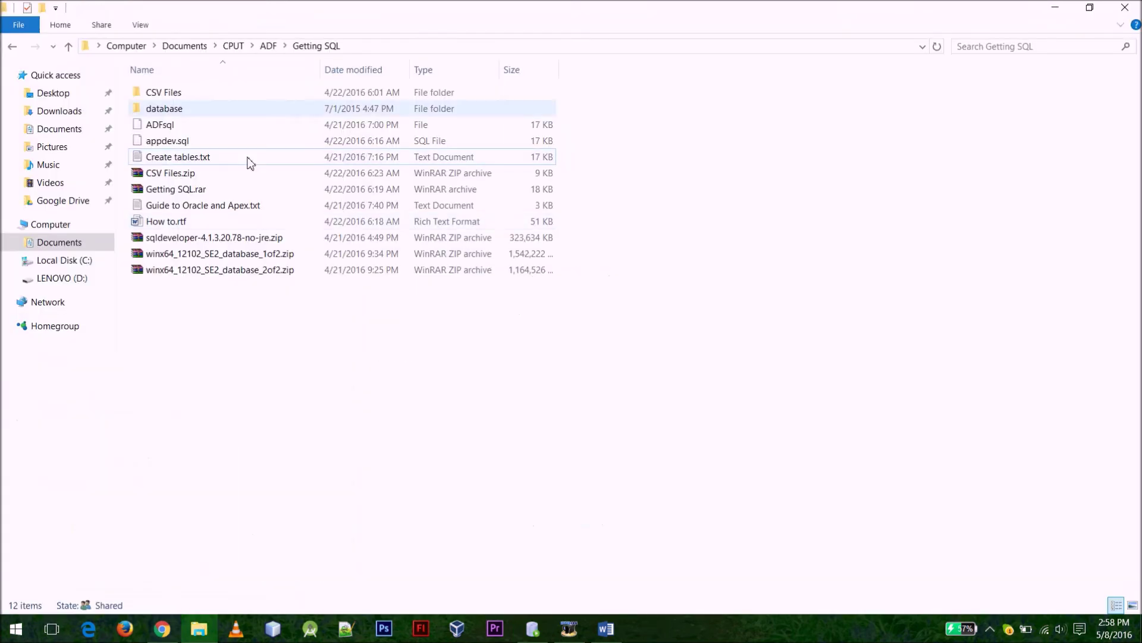
pyautogui.doubleClick(203, 93)
pyautogui.click(313, 47)
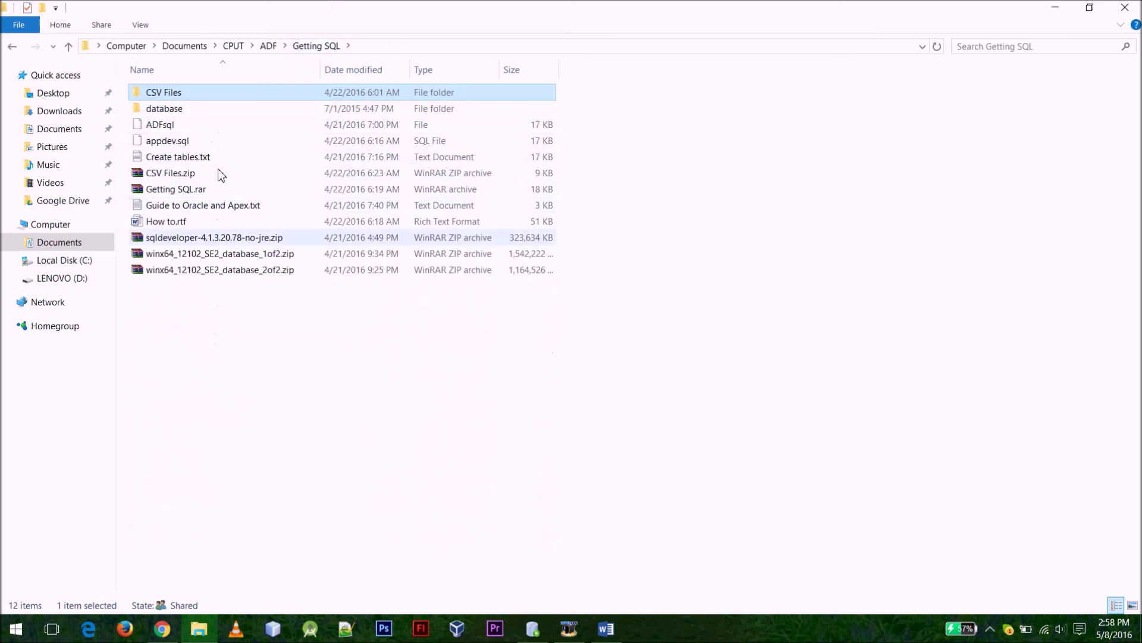
pyautogui.click(608, 632)
pyautogui.scroll(-7, 516, 403)
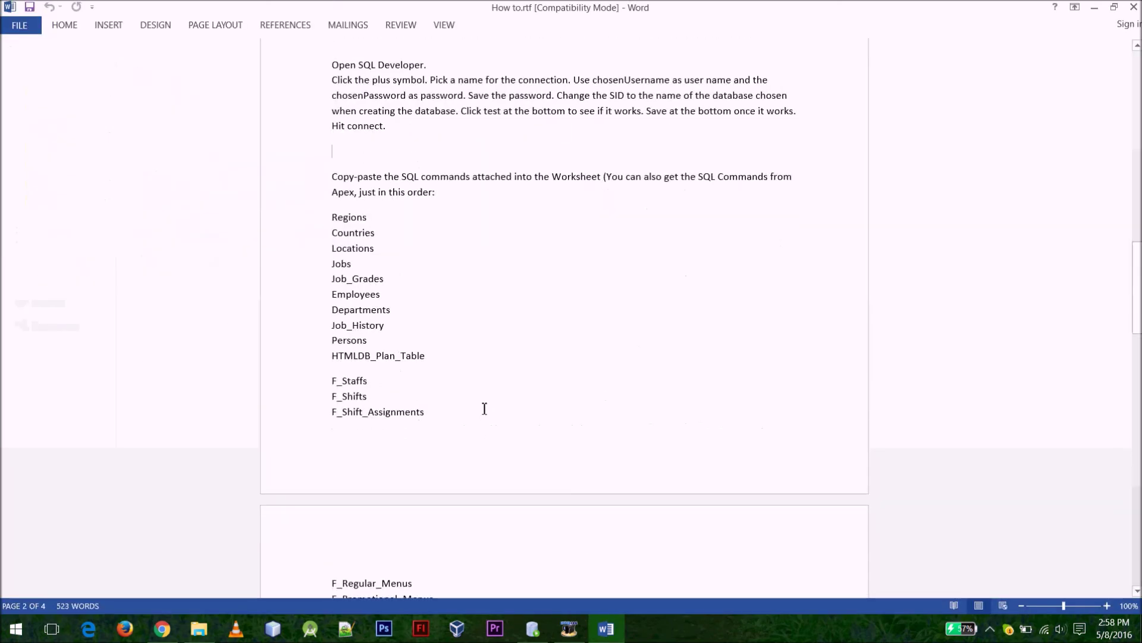
# Highlight the guide's table list from Regions to F_Shift_Assignments, then deselect it
pyautogui.moveTo(331, 213); pyautogui.dragTo(452, 250)
pyautogui.click(438, 251)
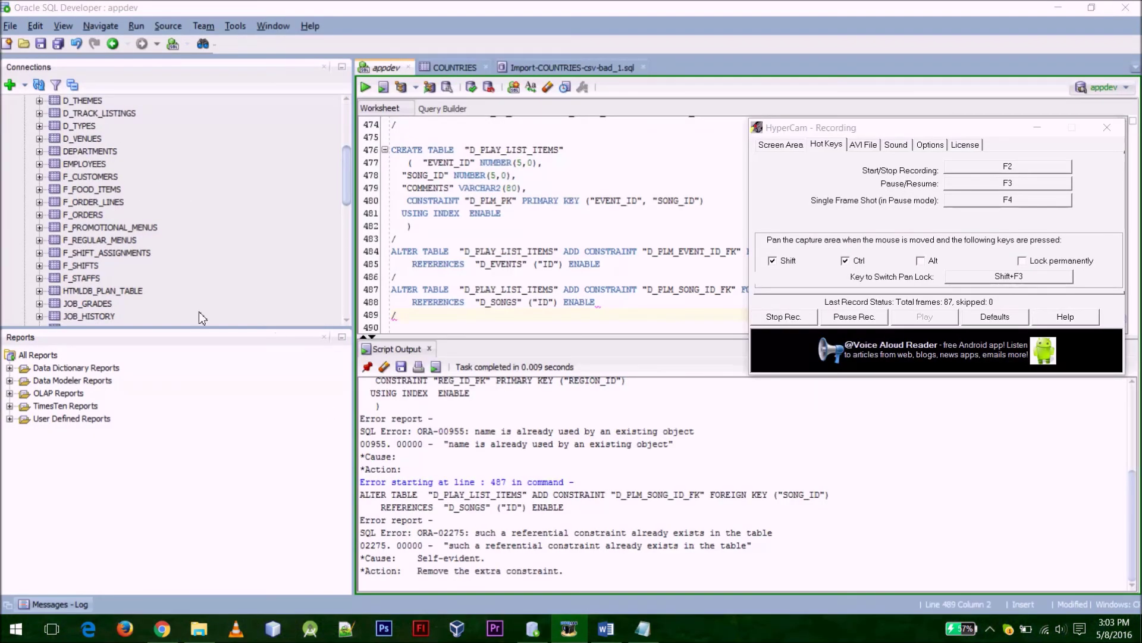
# Back in SQL Developer, start the Import Data wizard on the REGIONS table
pyautogui.click(346, 179)
pyautogui.click(401, 212)
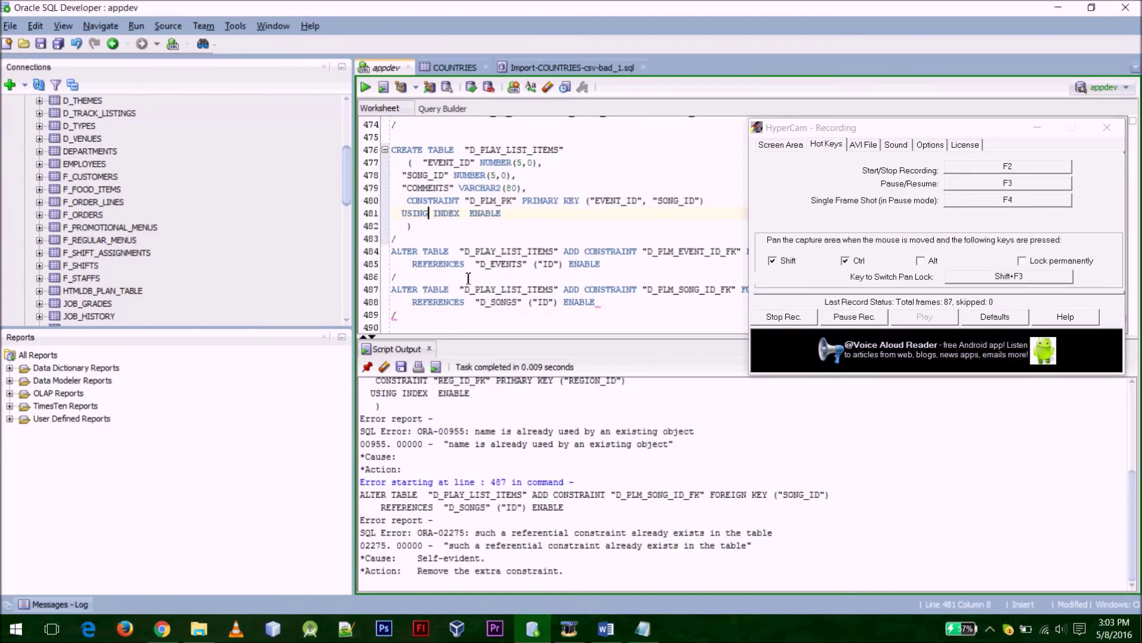
pyautogui.moveTo(345, 199); pyautogui.dragTo(345, 226)
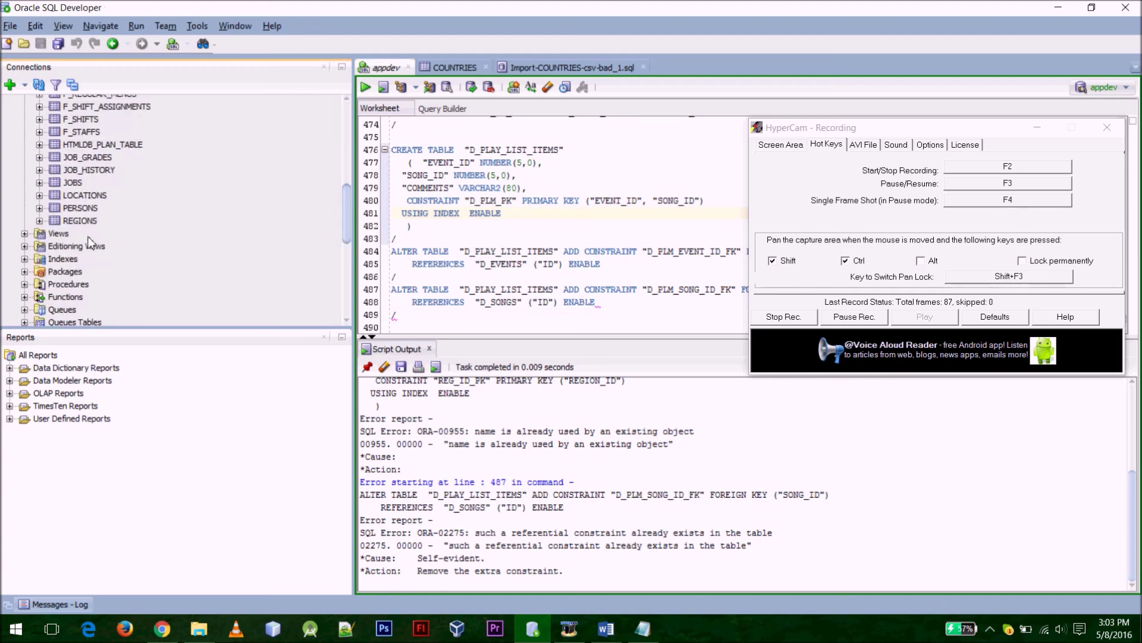
pyautogui.click(89, 222)
pyautogui.rightClick(92, 224)
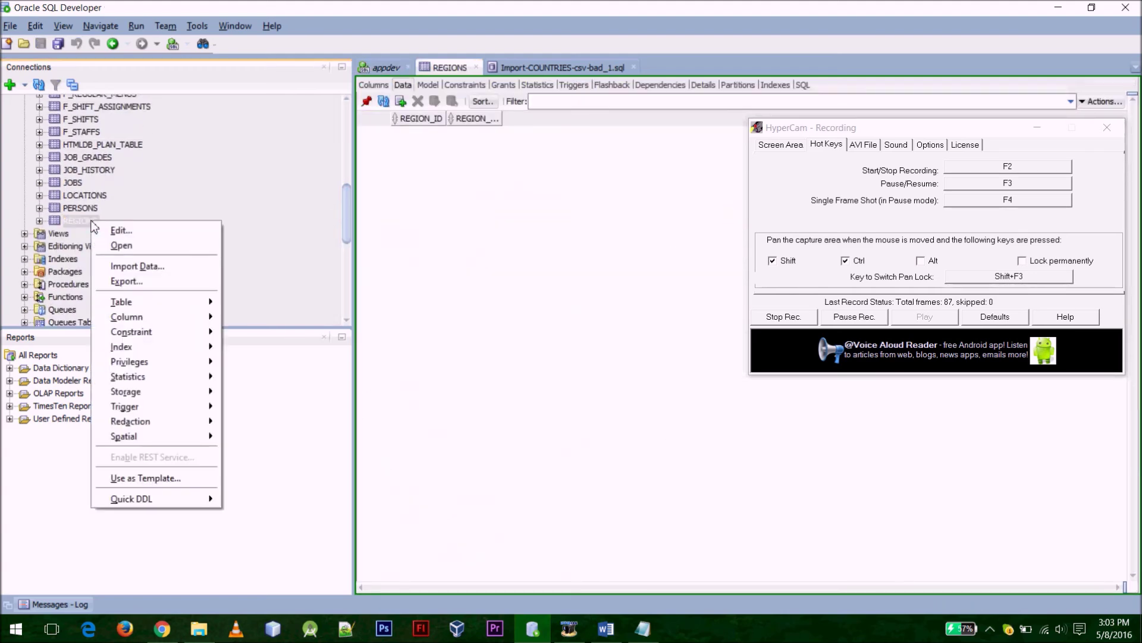
pyautogui.click(184, 273)
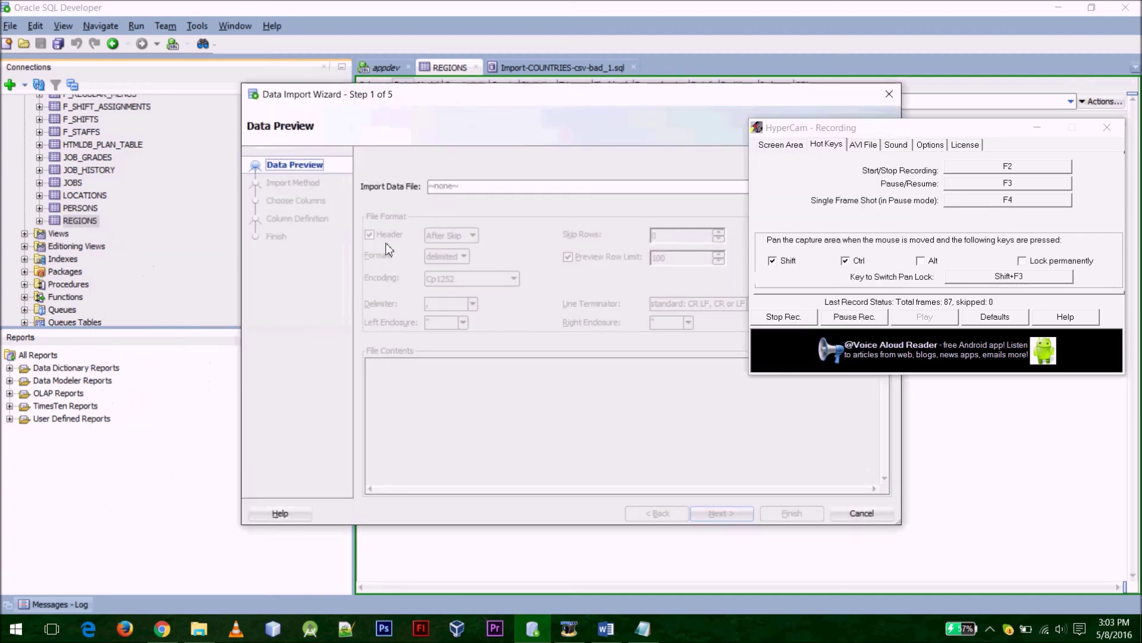
# Choose REGIONS.csv as the import data file
pyautogui.moveTo(881, 129); pyautogui.dragTo(881, 342)
pyautogui.click(852, 226)
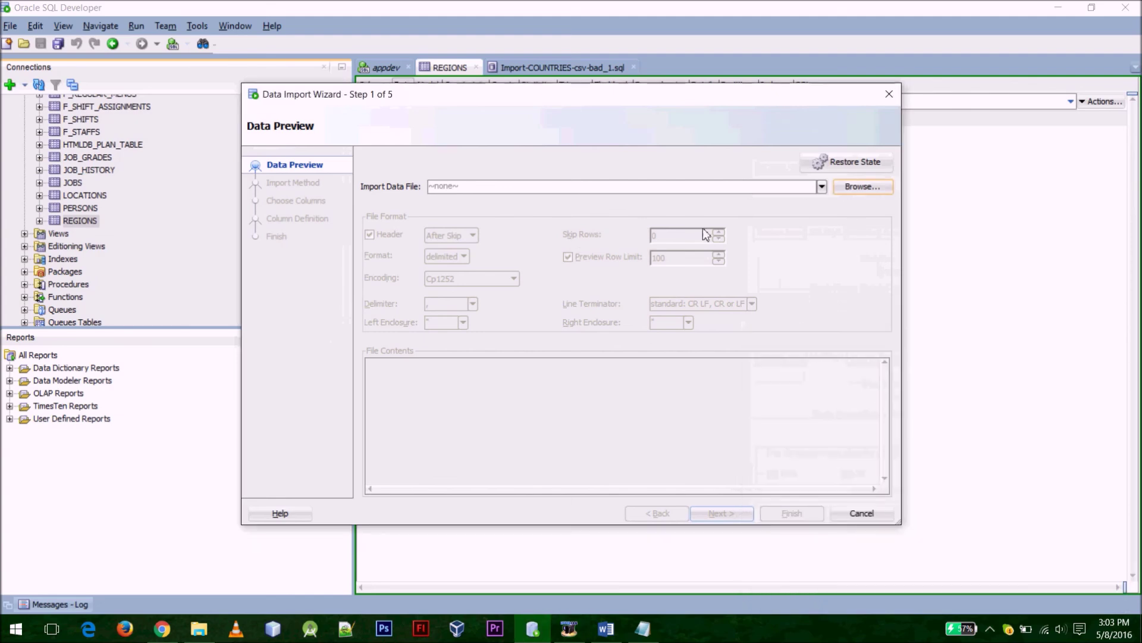
pyautogui.click(860, 188)
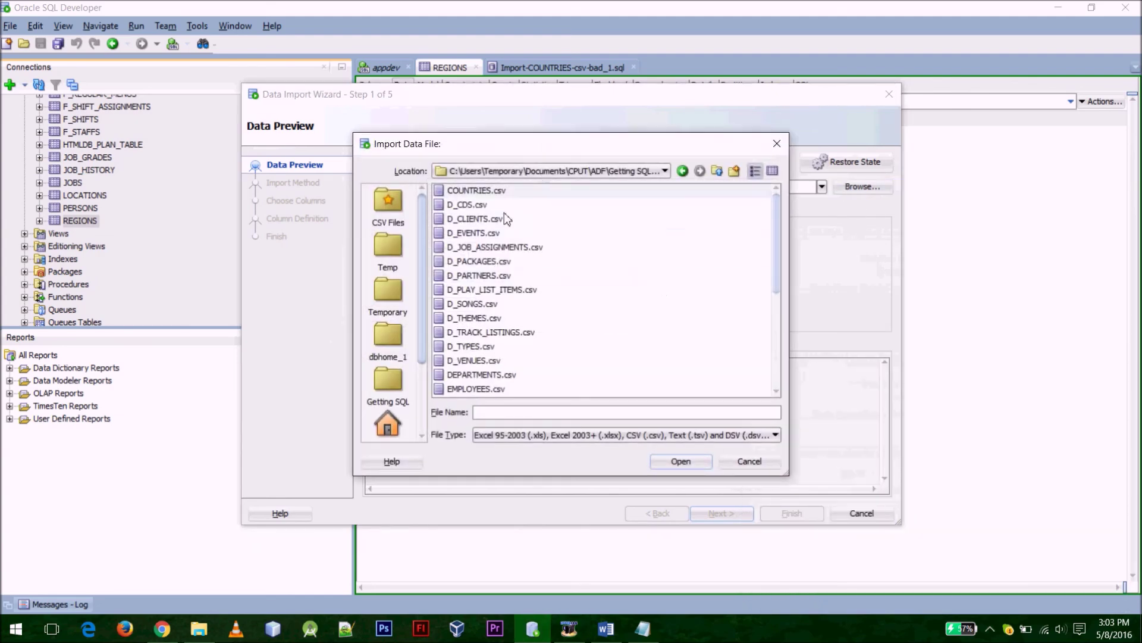
pyautogui.click(540, 291)
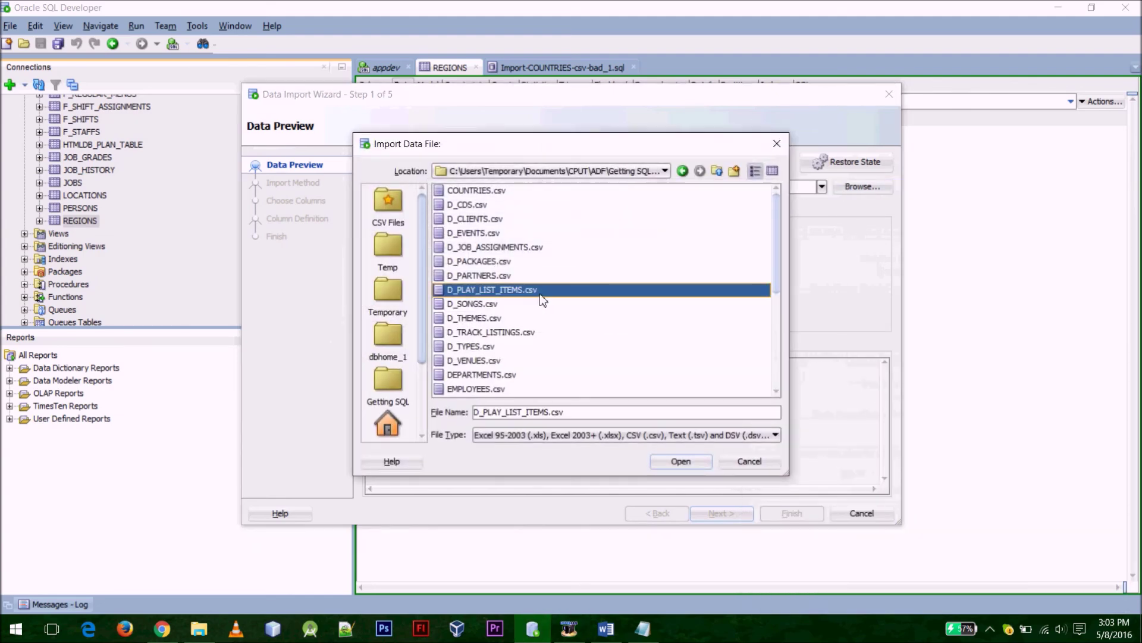
pyautogui.press('r')
pyautogui.doubleClick(470, 393)
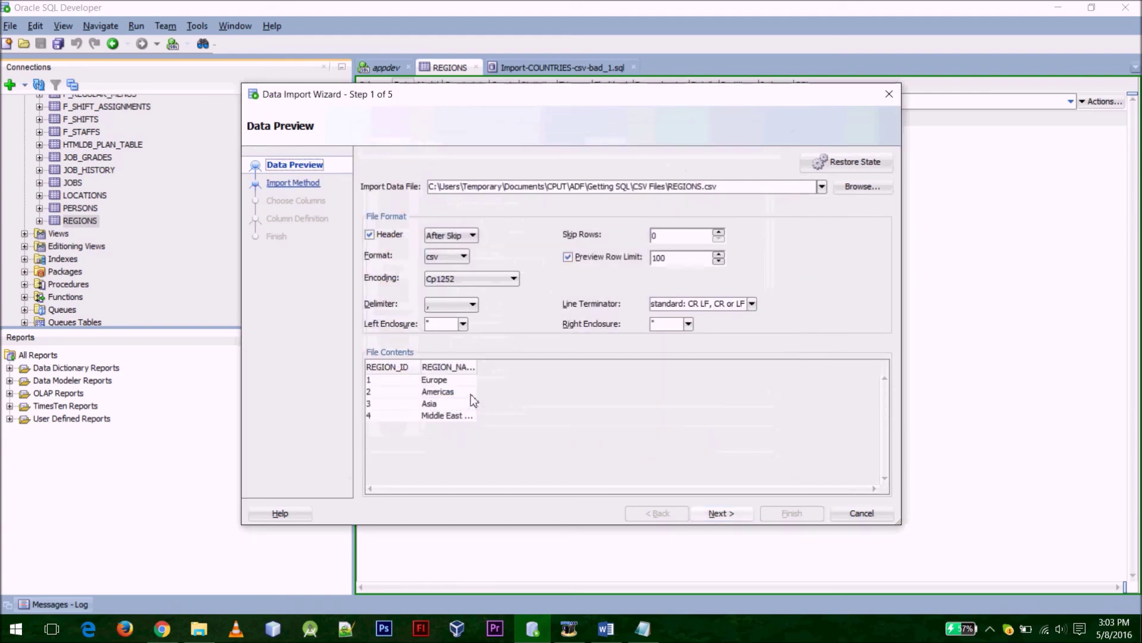
# Accept the default wizard steps and finish importing REGIONS.csv into REGIONS
pyautogui.click(730, 512)
pyautogui.click(730, 512)
pyautogui.click(730, 512)
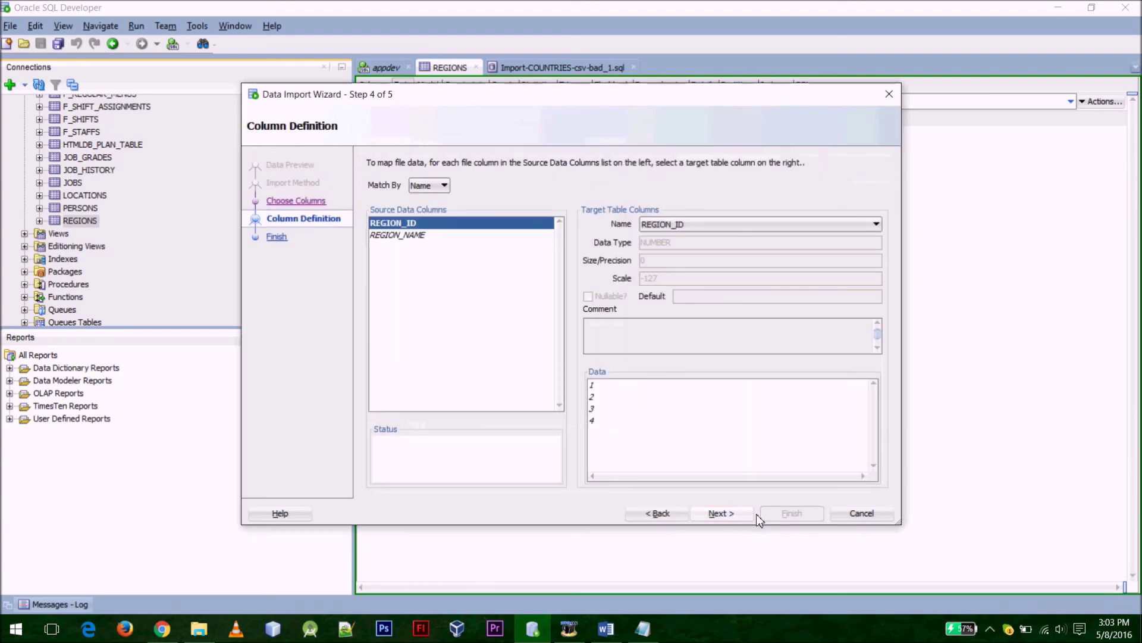
pyautogui.click(752, 514)
pyautogui.click(769, 514)
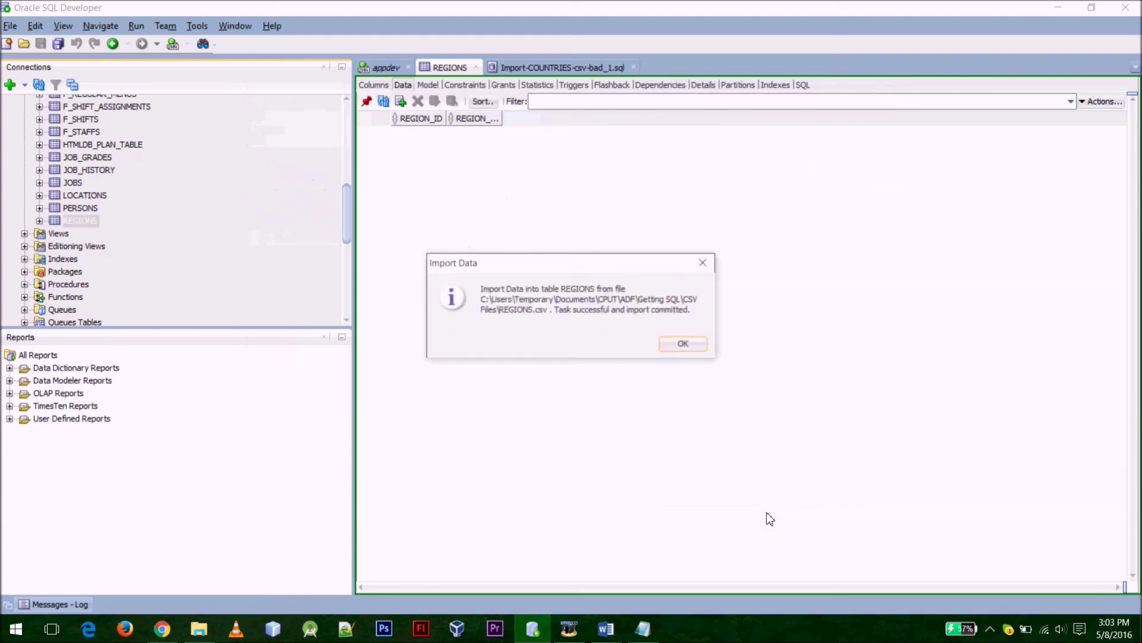
pyautogui.click(683, 346)
pyautogui.click(618, 628)
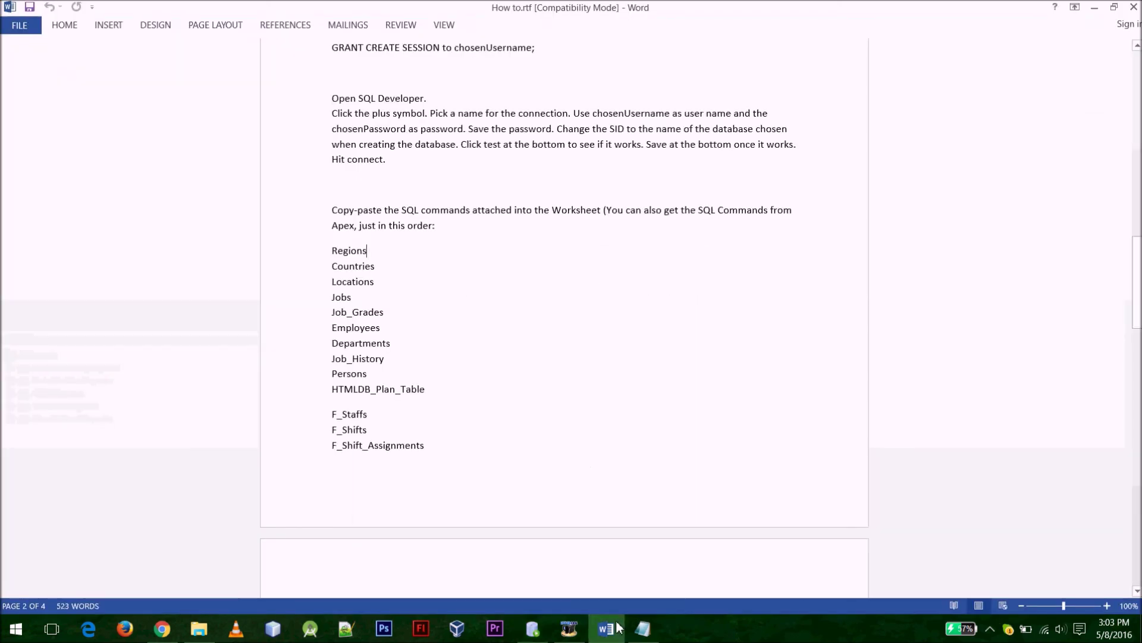
# Review the guide's list of tables to import in order, then return to SQL Developer
pyautogui.moveTo(335, 245); pyautogui.dragTo(438, 423)
pyautogui.scroll(-6, 436, 421)
pyautogui.scroll(-2, 436, 421)
pyautogui.click(438, 422)
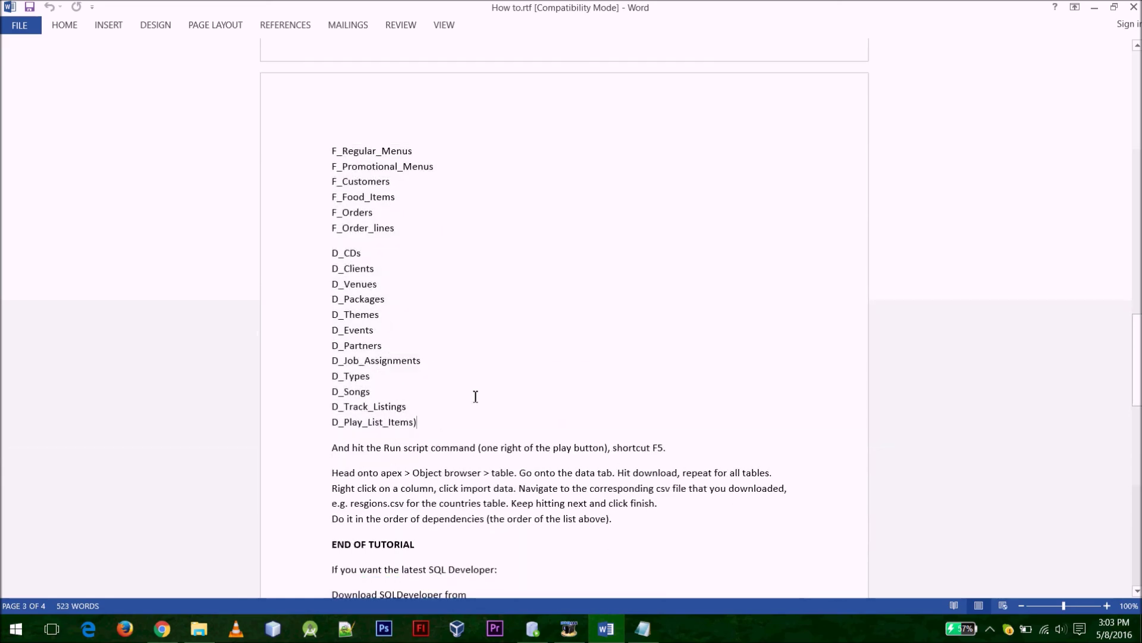
pyautogui.scroll(-2, 475, 397)
pyautogui.scroll(12, 475, 395)
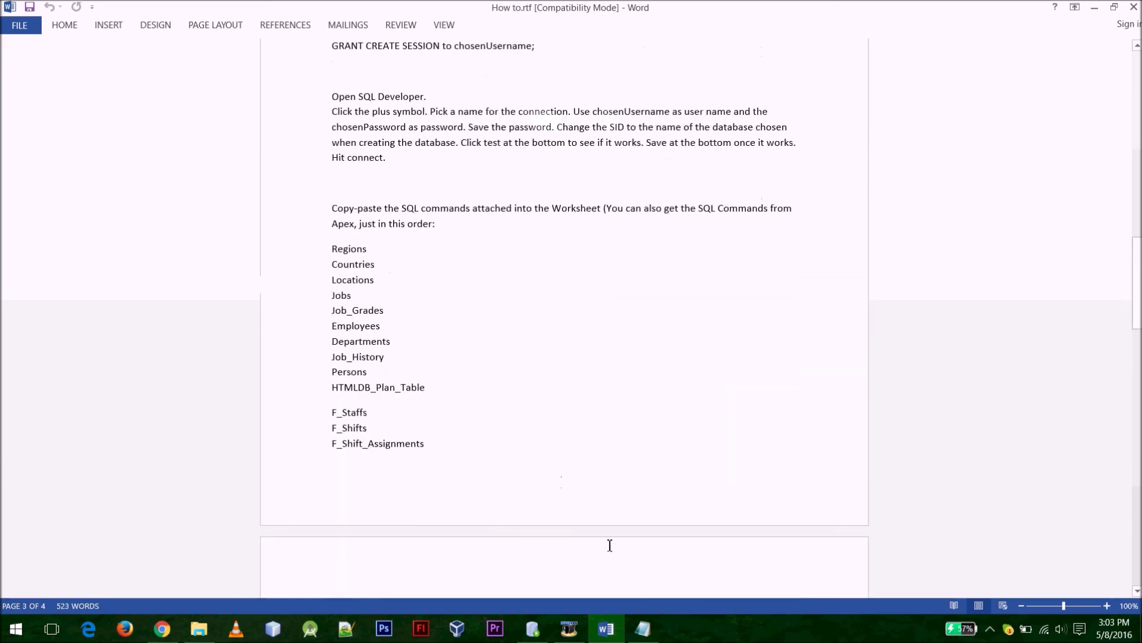
pyautogui.click(533, 628)
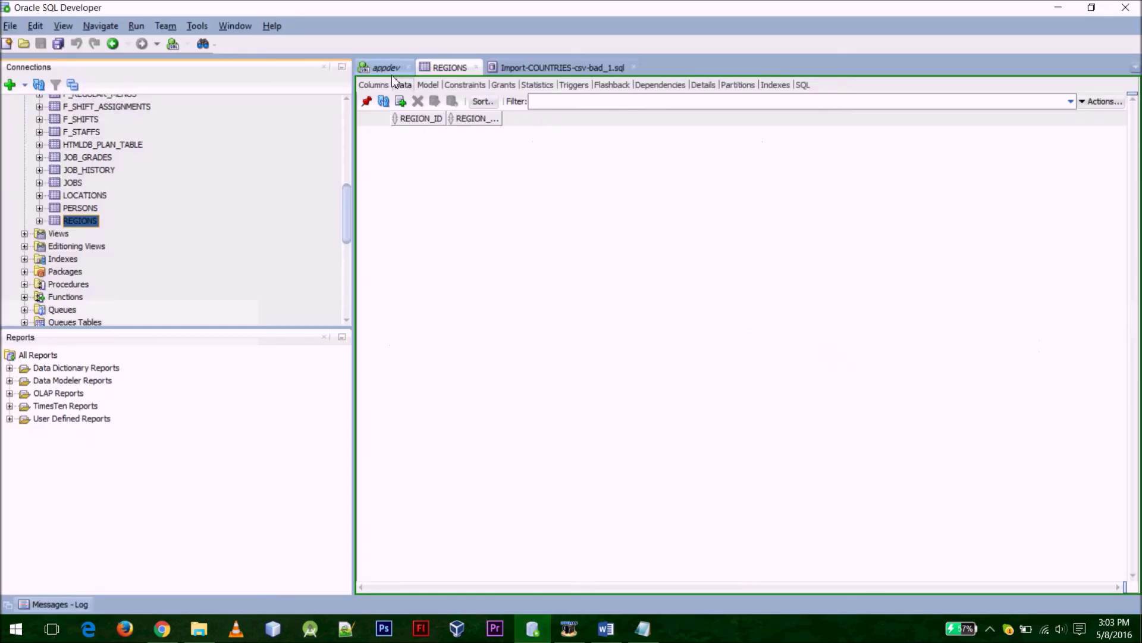
# Replace the appdev worksheet contents with SELECT 4*5 FROM dual;
pyautogui.click(393, 68)
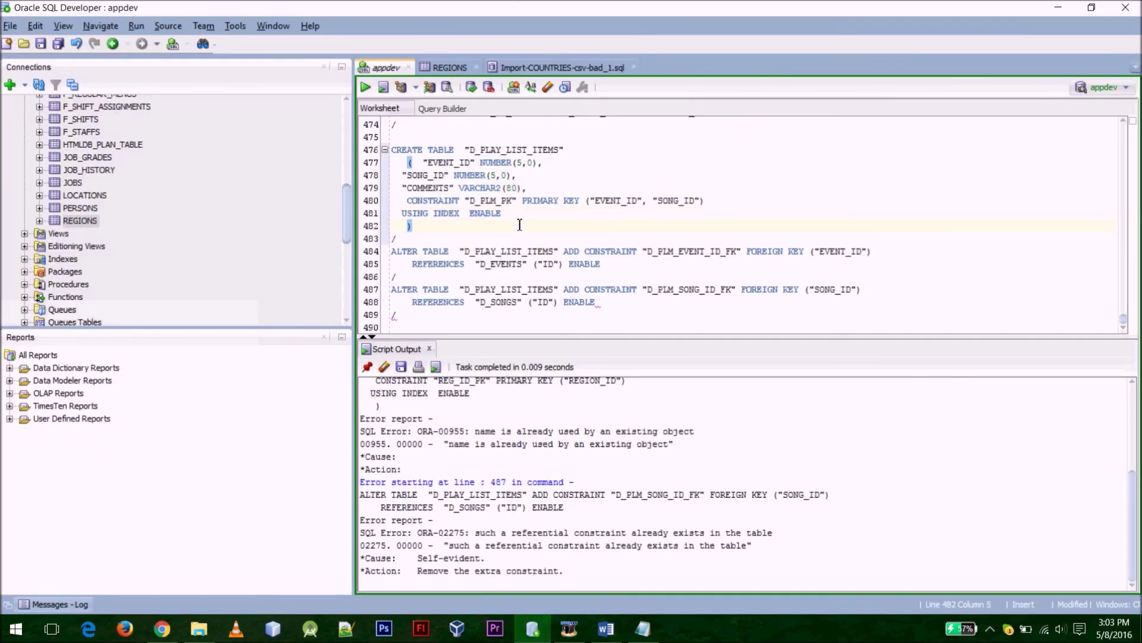
pyautogui.hotkey('ctrl', 'a')
pyautogui.press('Delete')
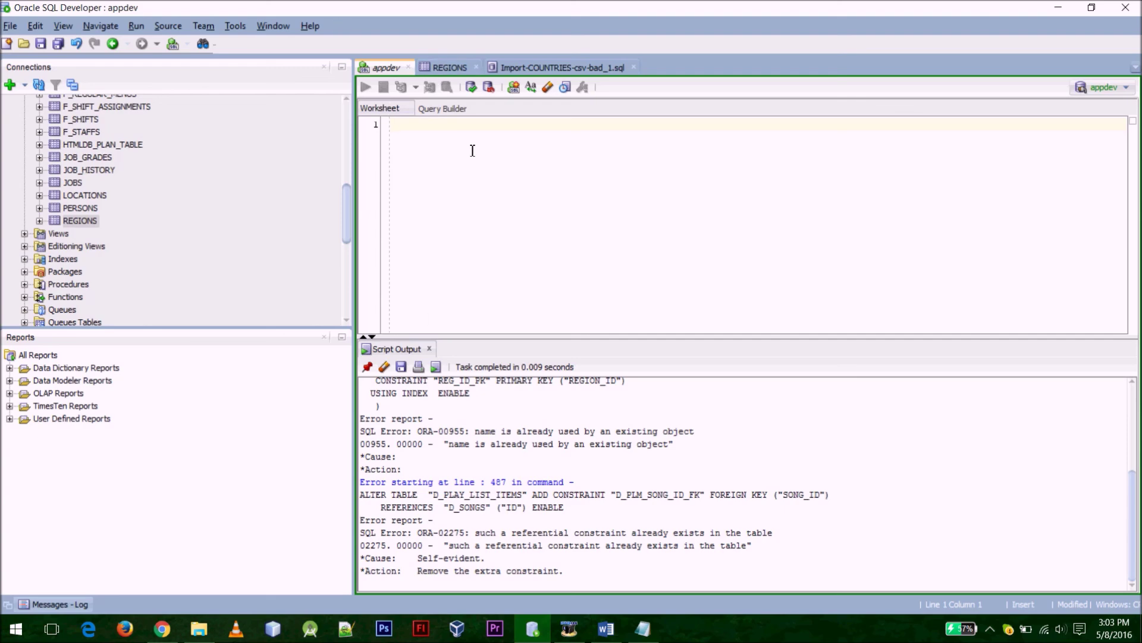
pyautogui.write('SELECT')
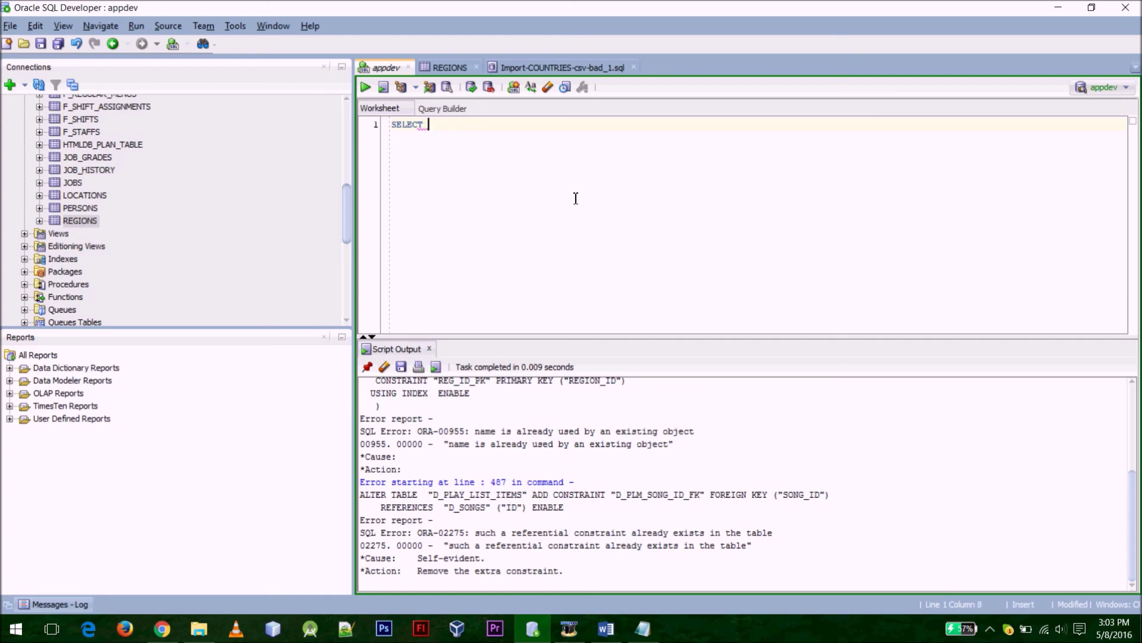
pyautogui.write(' 4*5 FROM dual')
pyautogui.write(';')
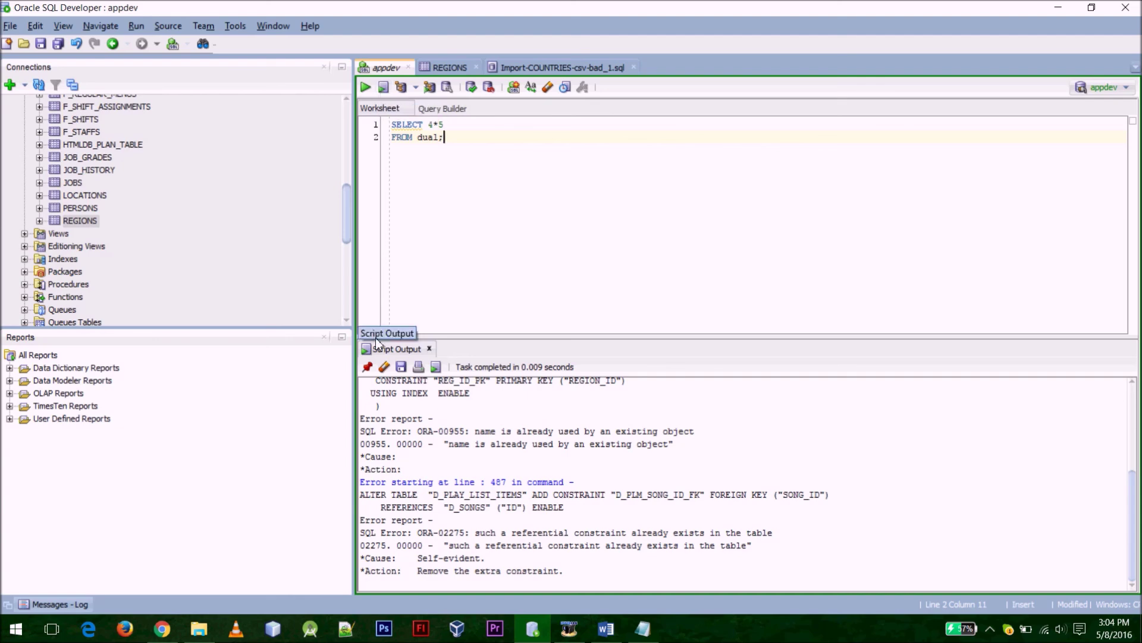
# Clear the old output and run the query as script and statement, giving 20
pyautogui.click(384, 366)
pyautogui.click(384, 87)
pyautogui.moveTo(417, 439); pyautogui.dragTo(385, 367)
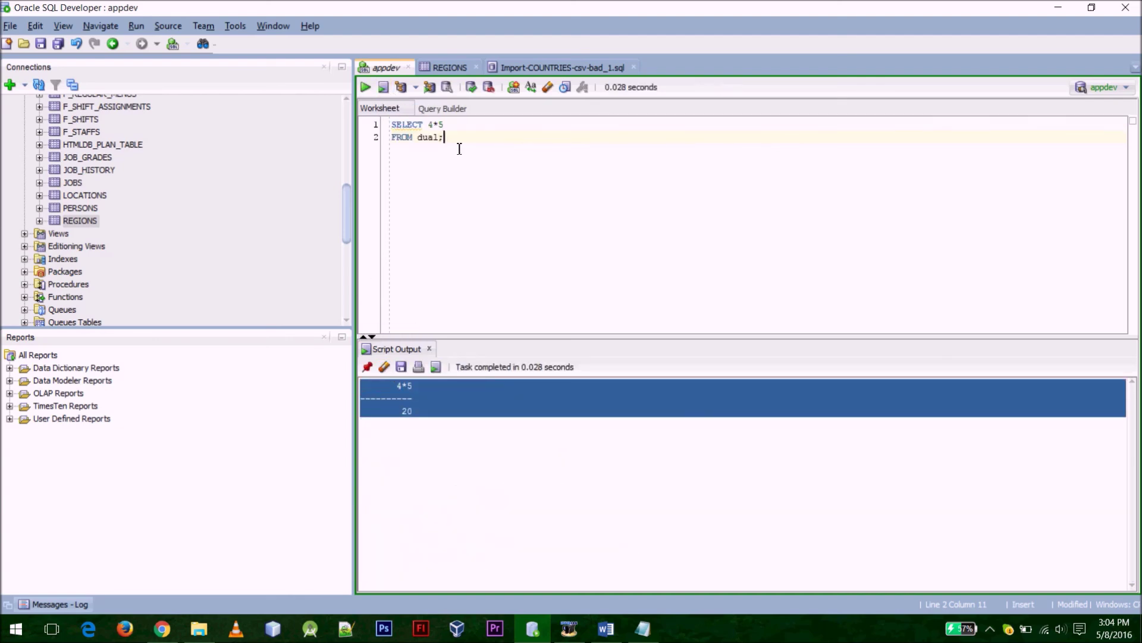
pyautogui.click(368, 88)
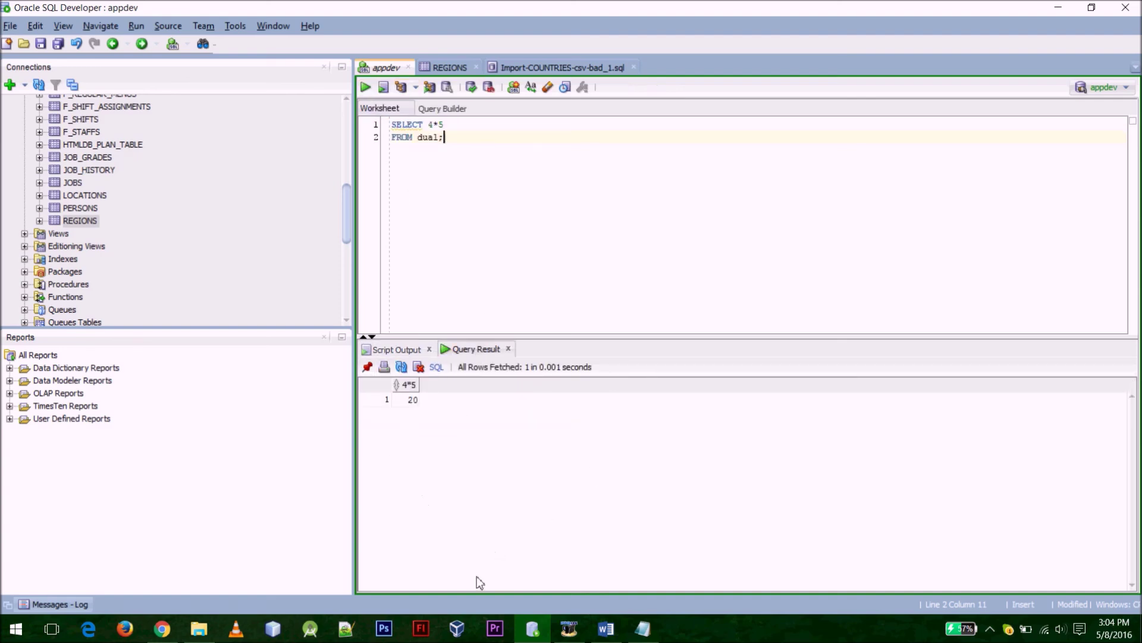
pyautogui.press('F5')
# Add the alias sd after 4*5 and rerun, showing the result under SD
pyautogui.click(465, 125)
pyautogui.write('sd')
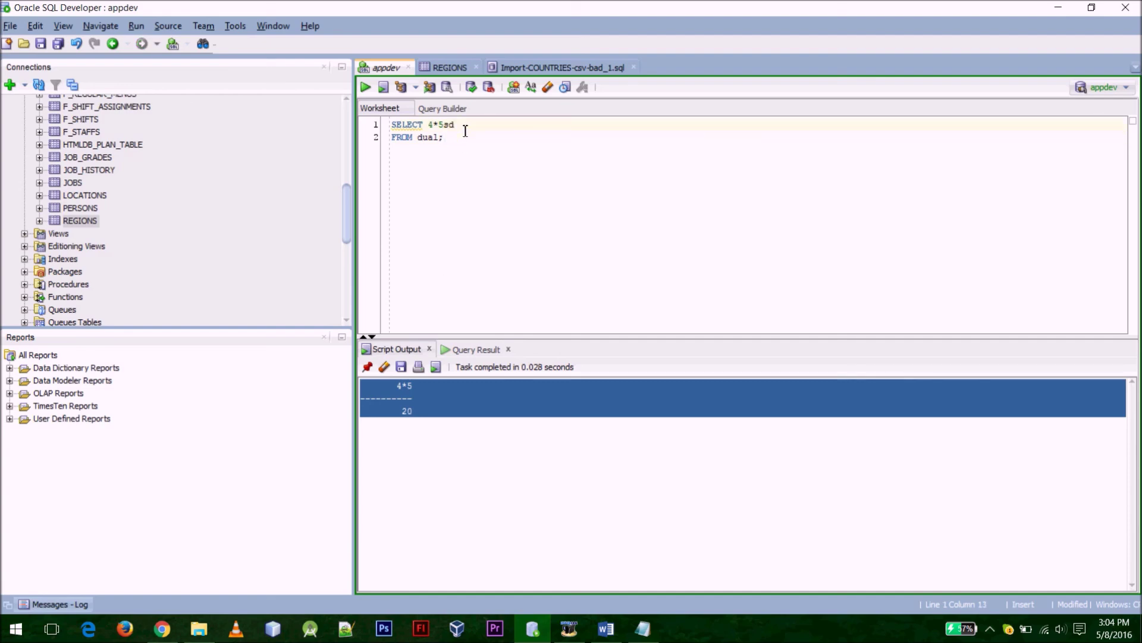
pyautogui.click(382, 88)
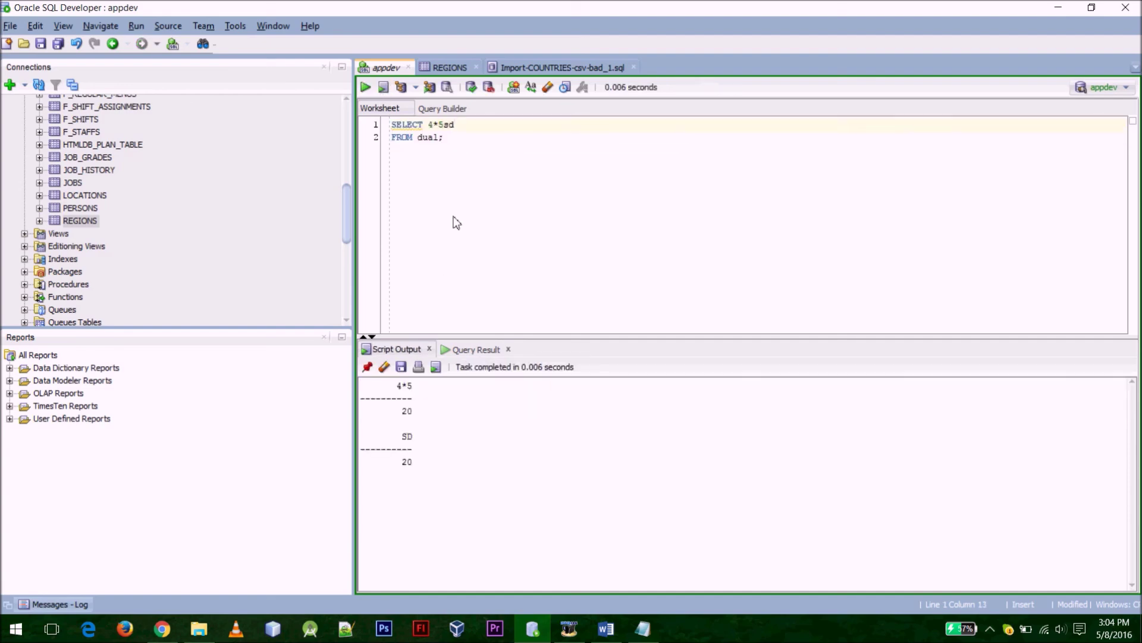
pyautogui.moveTo(403, 437); pyautogui.dragTo(412, 437)
pyautogui.moveTo(461, 127); pyautogui.dragTo(429, 127)
# Change the table name dual to dualx and rerun the script
pyautogui.click(432, 140)
pyautogui.click(435, 138)
pyautogui.write('x')
pyautogui.click(383, 88)
pyautogui.moveTo(497, 469); pyautogui.dragTo(499, 481)
# Inspect the ORA-00942 table or view does not exist error and its line details
pyautogui.click(499, 481)
pyautogui.moveTo(369, 507); pyautogui.dragTo(507, 512)
pyautogui.click(507, 512)
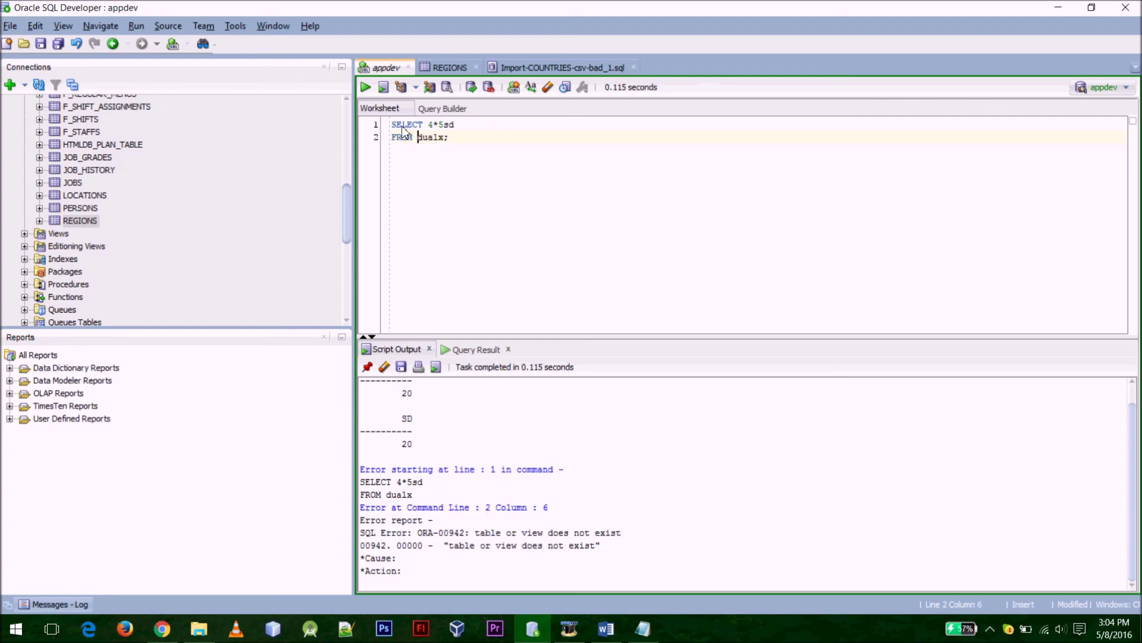
pyautogui.moveTo(422, 136); pyautogui.dragTo(450, 137)
pyautogui.moveTo(449, 546); pyautogui.dragTo(607, 553)
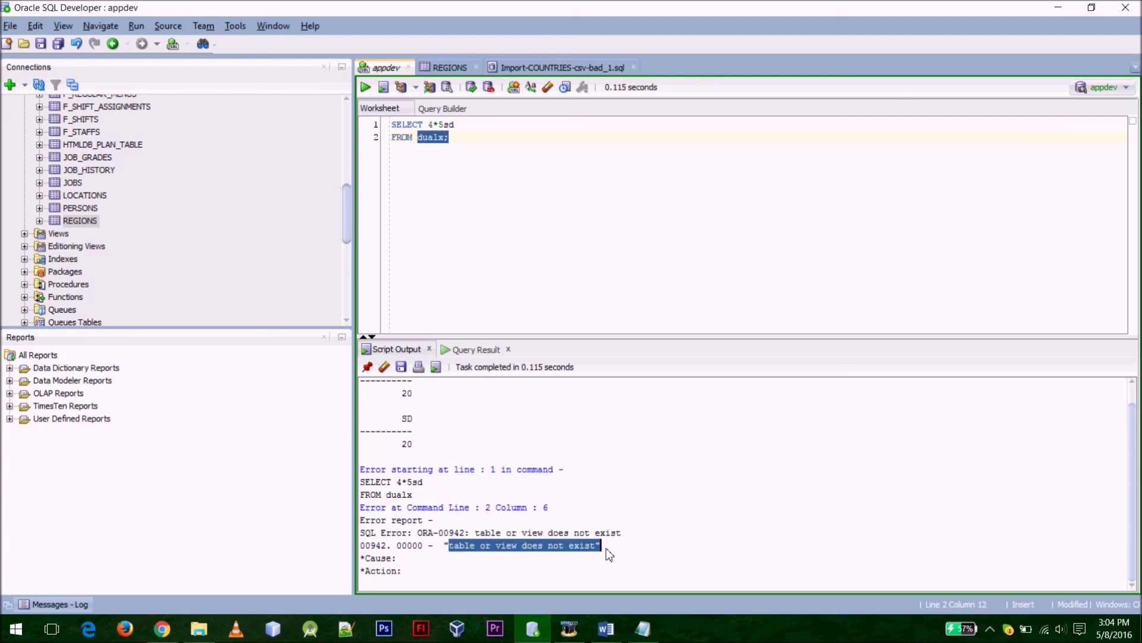
pyautogui.click(494, 556)
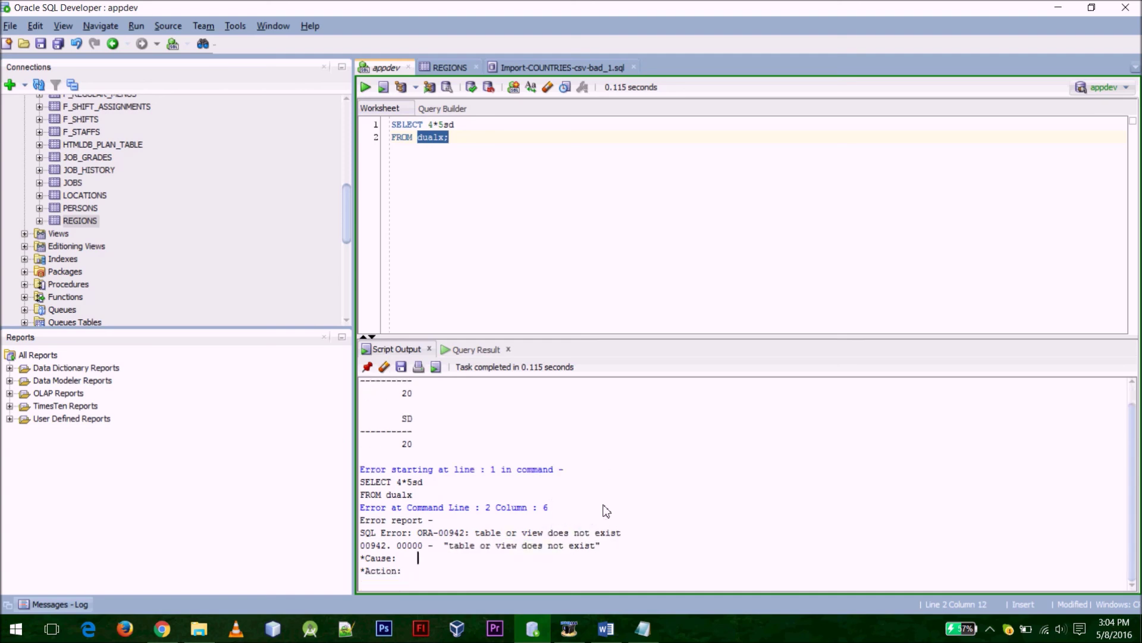
pyautogui.click(490, 173)
pyautogui.click(526, 123)
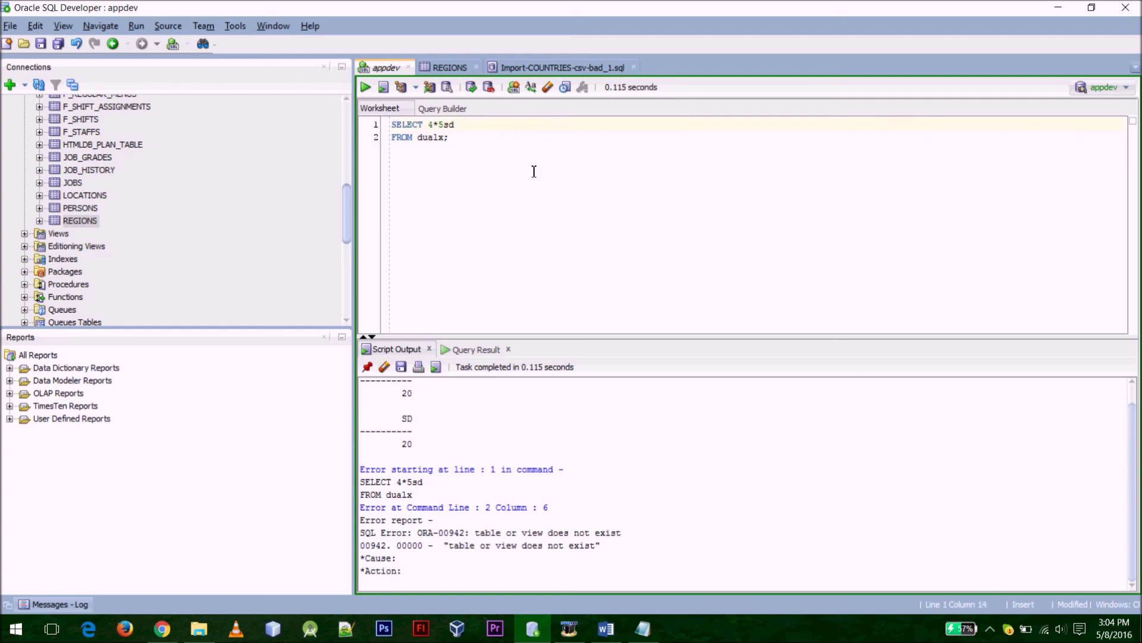